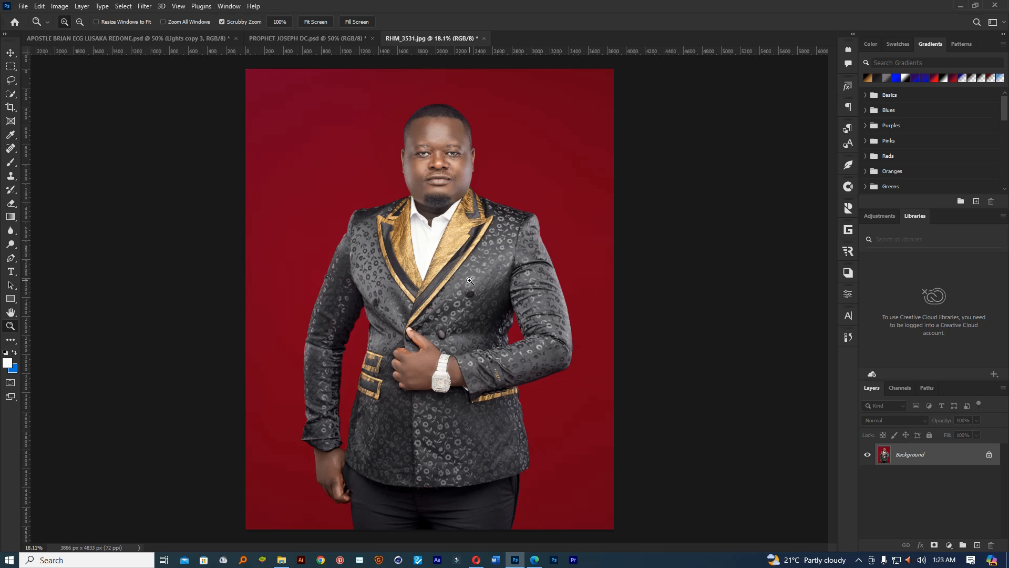
left_click(16, 259)
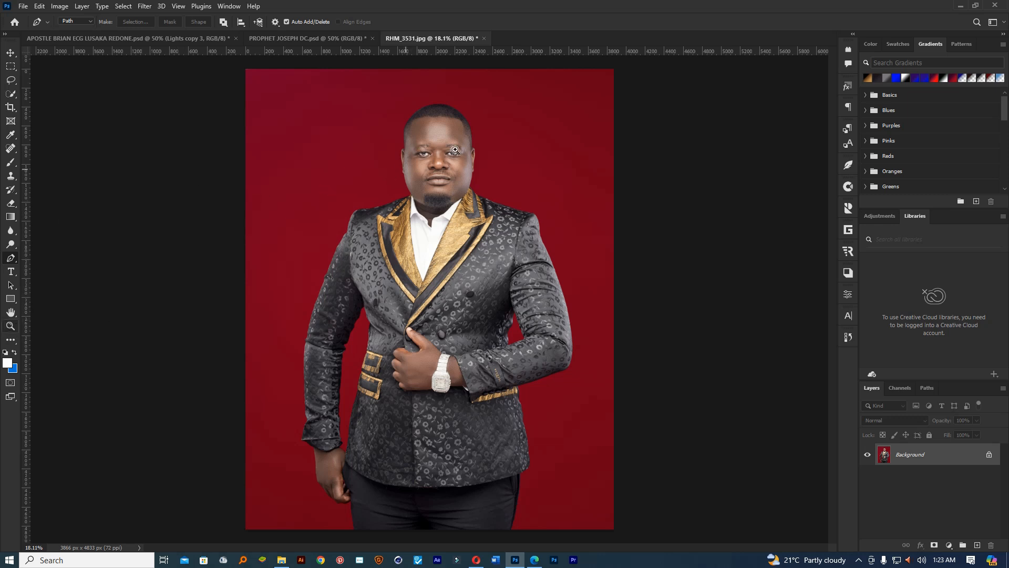
right_click(13, 263)
left_click(15, 311)
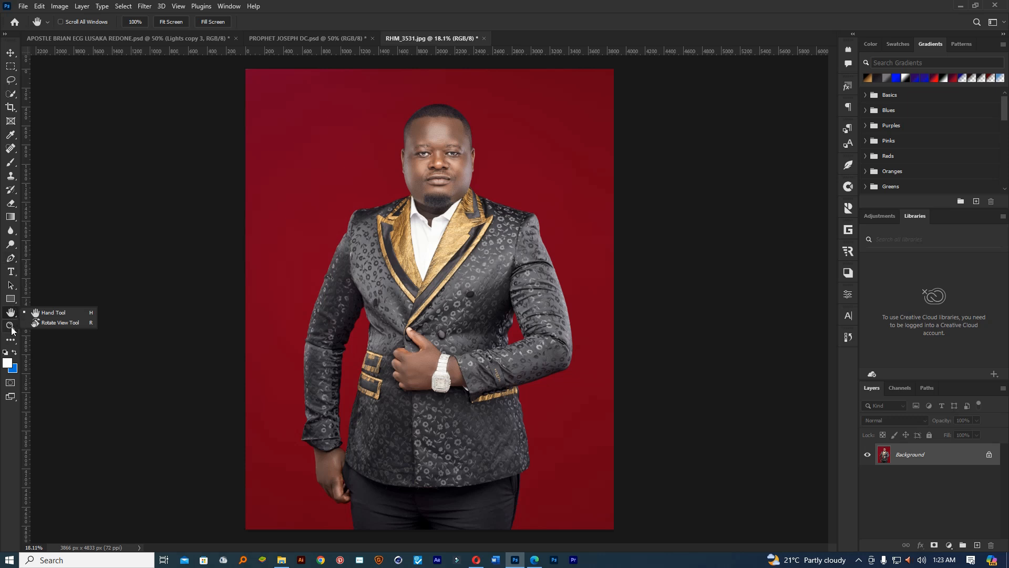
left_click(11, 326)
left_click(10, 314)
Start a Pen tool path where the jaw meets the jacket collar and trace the right cheek edge up to the earlobe.
left_click(11, 259)
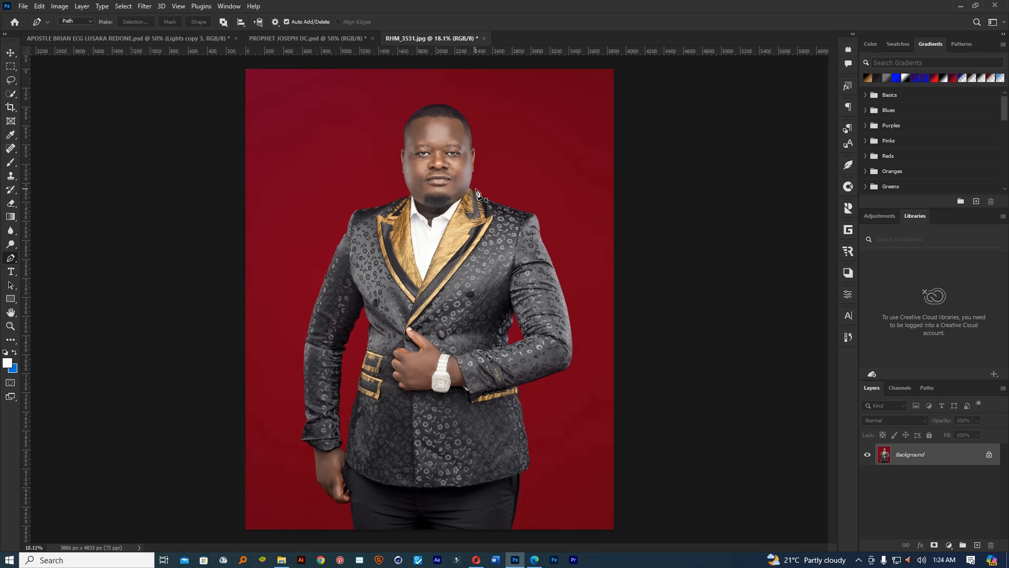
scroll(476, 180, "up", 5)
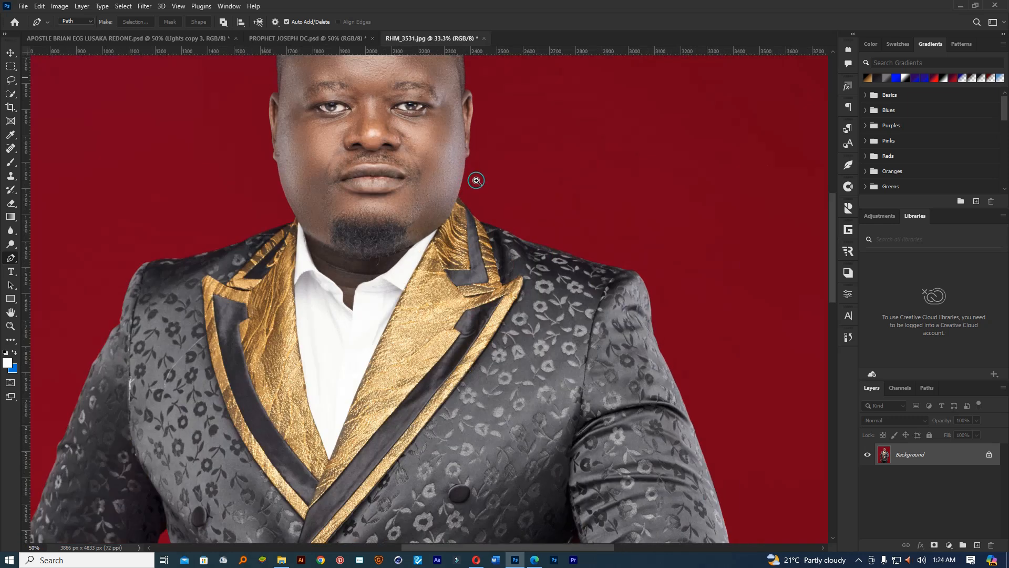
scroll(476, 180, "up", 4)
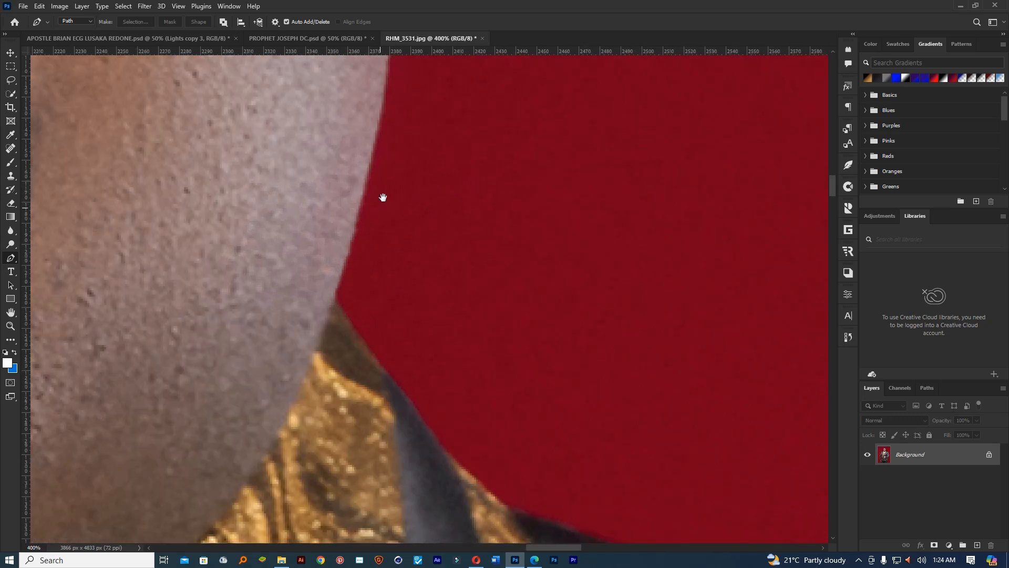
left_click_drag(324, 244, 400, 269)
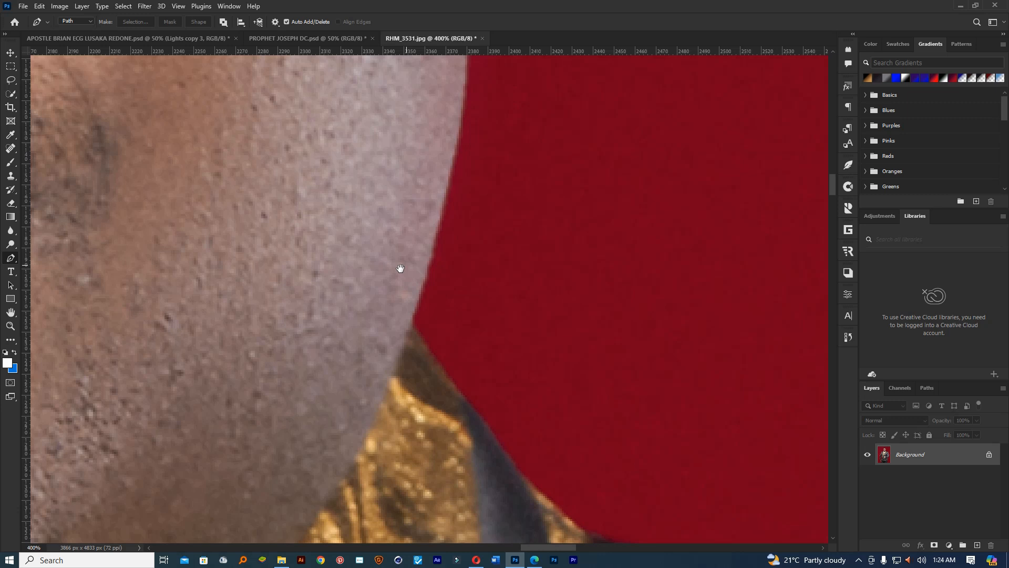
left_click(410, 326)
left_click(442, 203)
left_click(452, 157)
left_click_drag(459, 137, 404, 324)
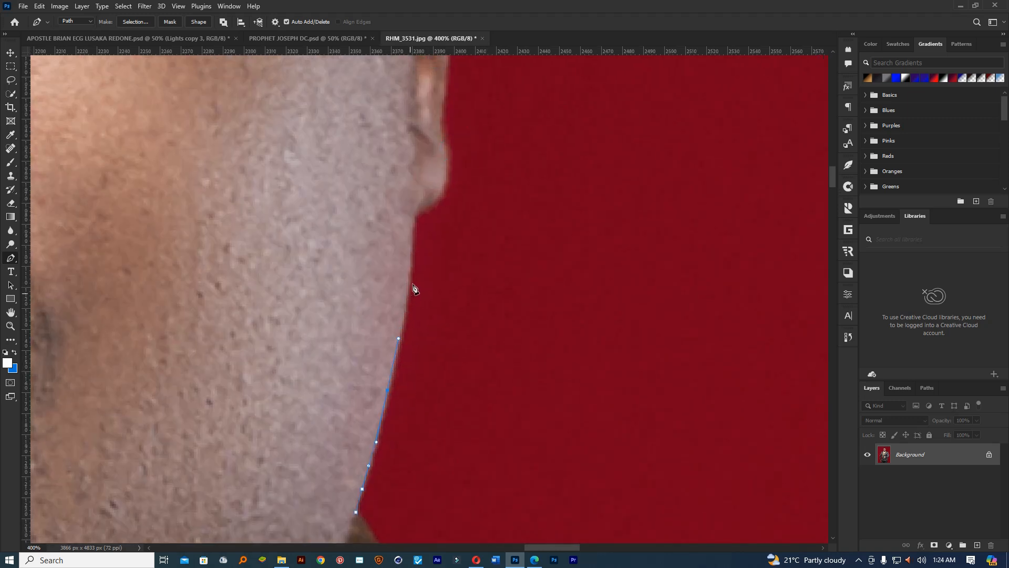
left_click_drag(410, 266, 414, 243)
left_click(414, 214)
Continue the path around the earlobe and up the lower outer edge of the ear.
left_click_drag(442, 179, 428, 247)
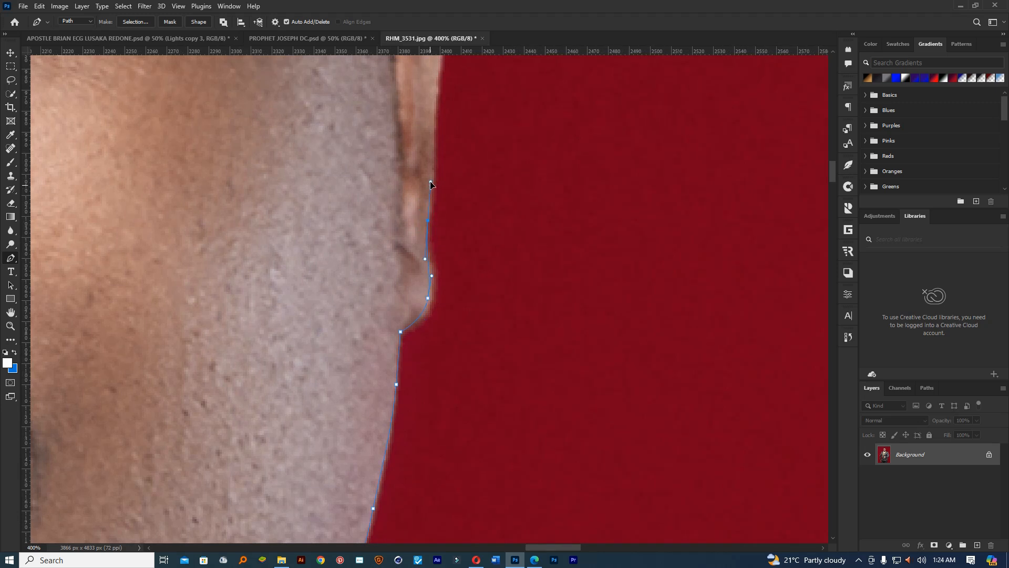
left_click(433, 130)
left_click(435, 82)
left_click_drag(443, 109, 446, 480)
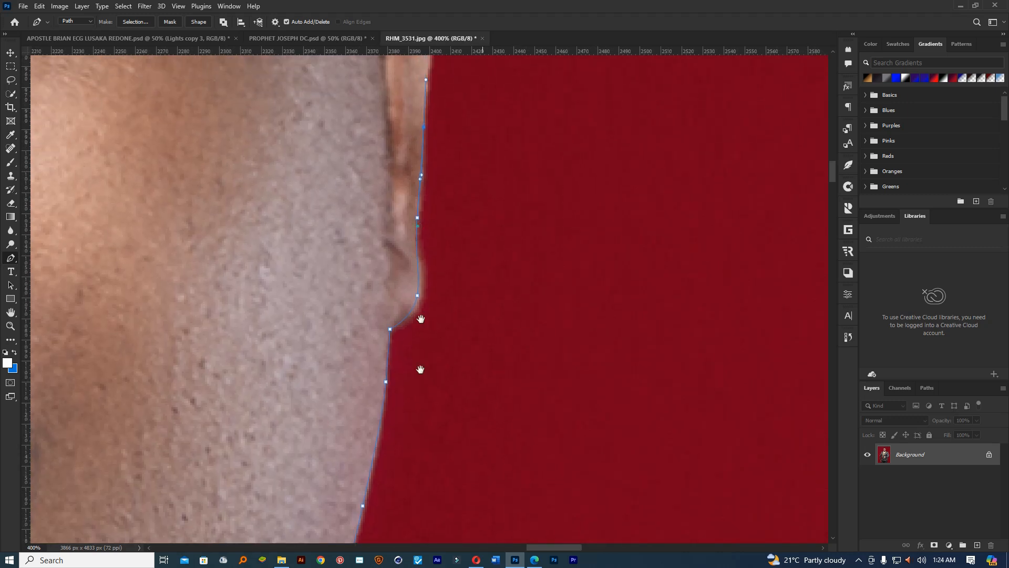
left_click_drag(419, 226, 429, 316)
left_click_drag(429, 248, 427, 315)
Trace the upper outer edge of the ear and around its top to where it meets the hair.
left_click(448, 283)
left_click_drag(447, 219, 447, 184)
left_click(437, 132)
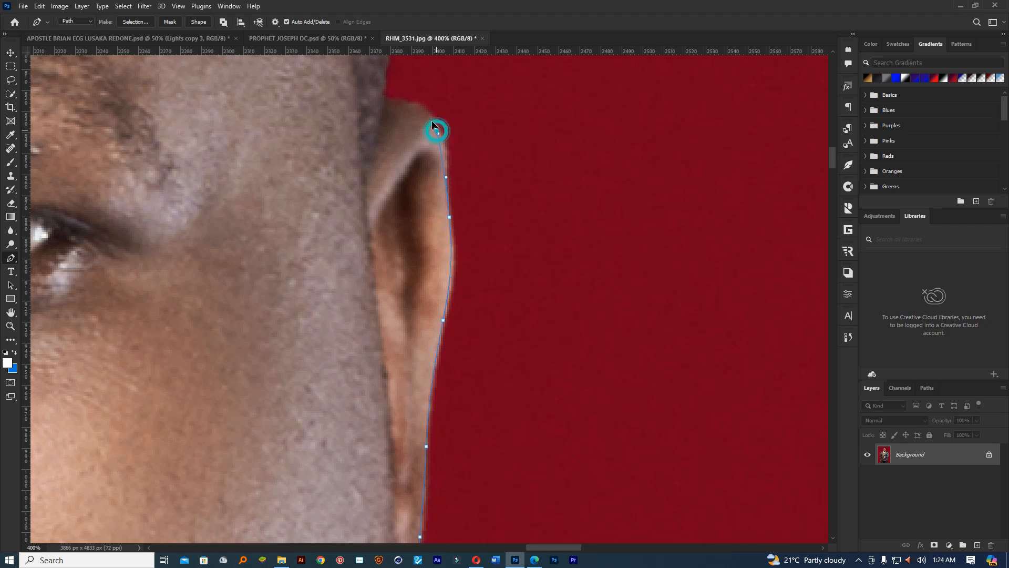
left_click(382, 106)
left_click_drag(387, 118, 377, 296)
left_click(387, 288)
left_click(396, 289)
left_click_drag(385, 224, 301, 315)
left_click(385, 316)
left_click(341, 286)
left_click_drag(324, 183, 414, 185)
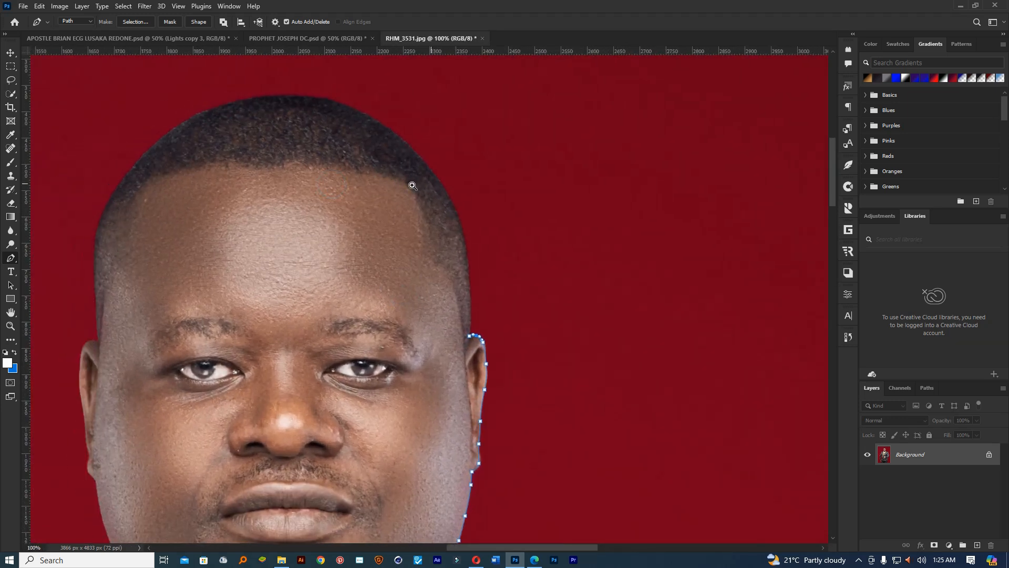
Try to trace the side of the head with one long curved segment from the ear to the upper hair edge.
scroll(414, 184, "down", 2)
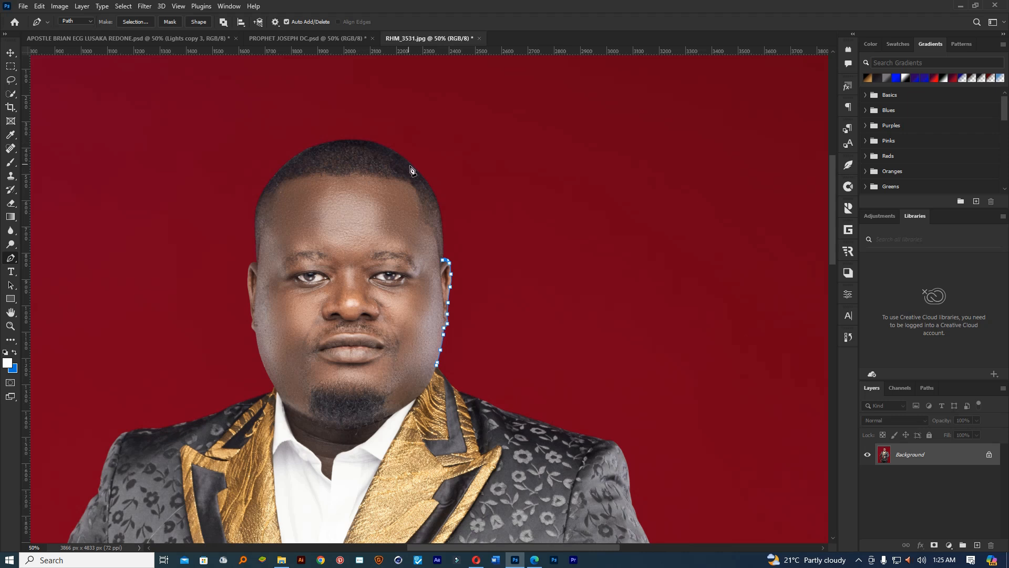
left_click_drag(409, 162, 367, 139)
left_click(424, 185)
left_click(424, 185)
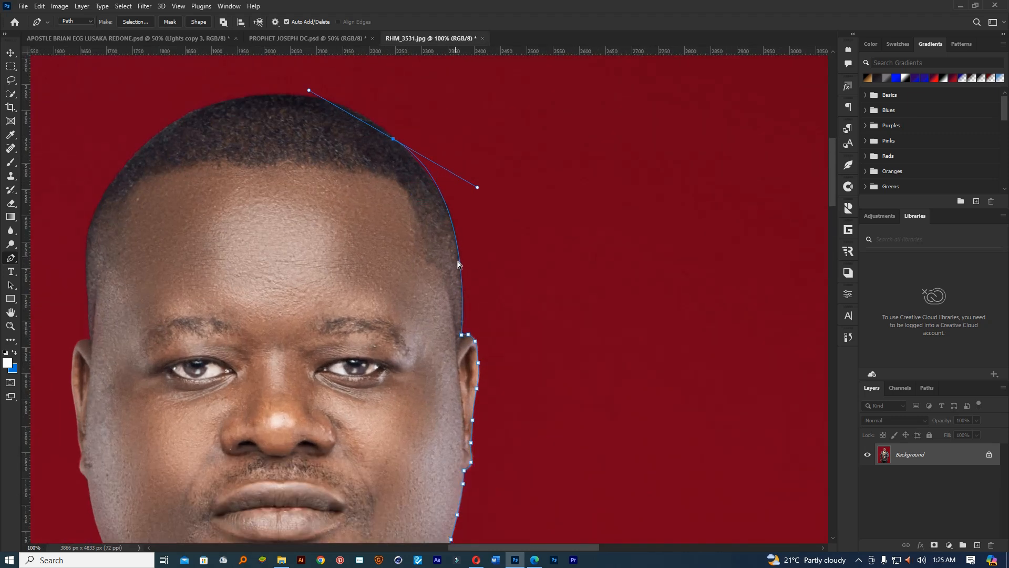
Extend the path from the top of the ear onto the sideburn with closely spaced anchor points.
left_click(457, 316)
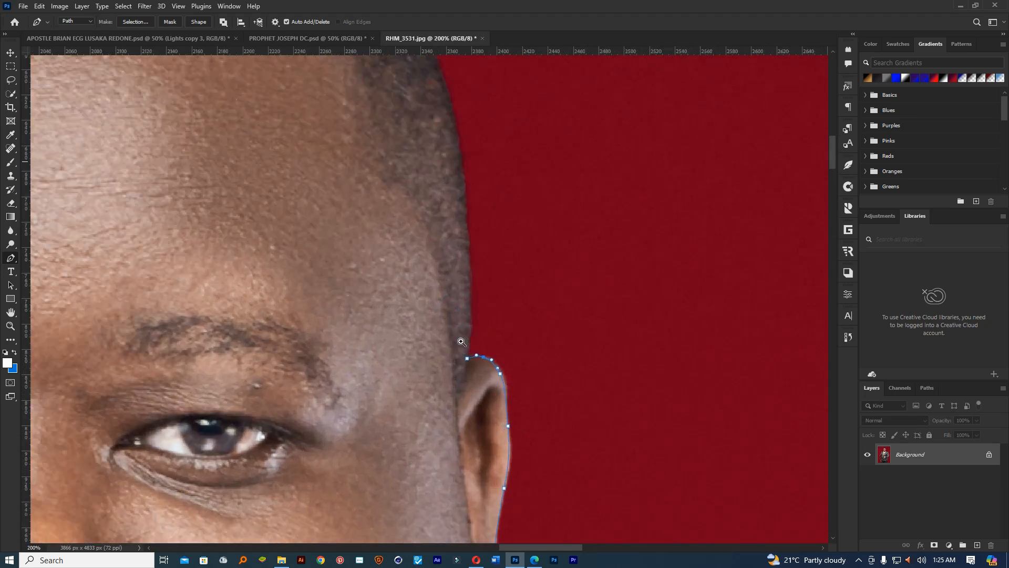
left_click(462, 342)
left_click(470, 361)
left_click_drag(470, 338, 463, 339)
left_click(473, 338)
left_click(475, 320)
left_click(472, 304)
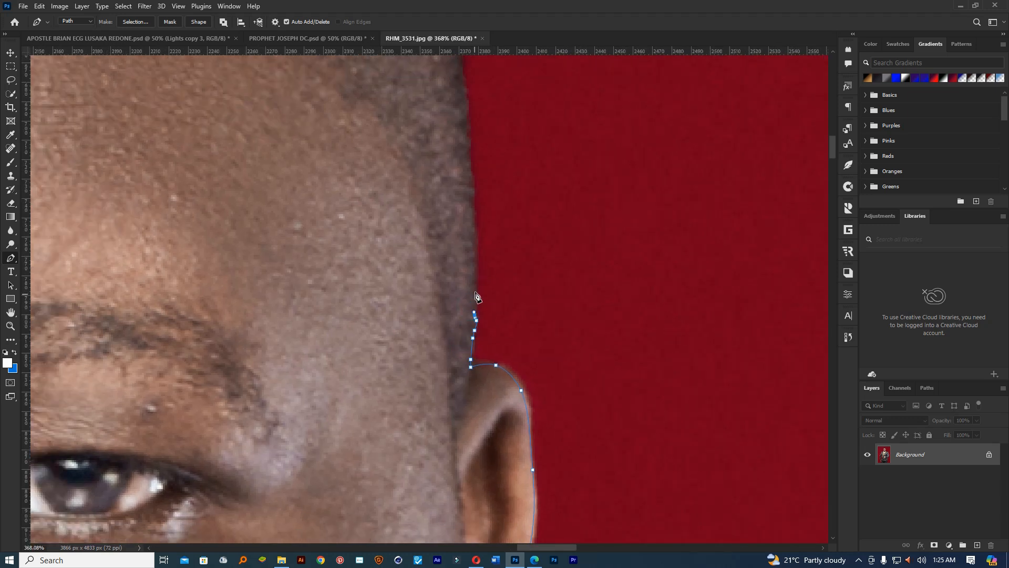
Trace the hair edge from the sideburn up past the temple with short, closely spaced anchor points.
left_click(477, 284)
left_click(477, 274)
left_click(477, 266)
left_click(477, 257)
left_click(476, 249)
left_click(475, 238)
left_click(473, 229)
left_click(473, 222)
left_click(473, 215)
left_click(472, 208)
left_click(473, 202)
left_click(473, 194)
left_click(471, 190)
left_click(469, 182)
left_click(468, 172)
left_click(467, 166)
Continue the closely spaced path up the side of the hair above the temple.
left_click_drag(468, 117, 525, 246)
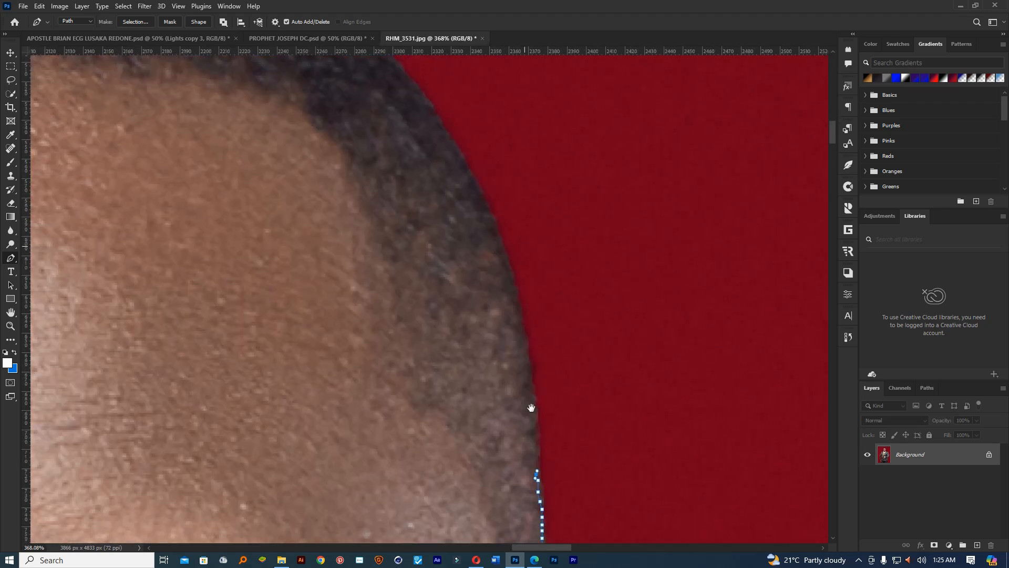
left_click(538, 442)
left_click(536, 435)
left_click(534, 426)
left_click(533, 420)
left_click(532, 409)
left_click(530, 384)
left_click(530, 374)
left_click(528, 362)
left_click(524, 353)
left_click(524, 338)
left_click(522, 331)
left_click(522, 323)
left_click(519, 314)
left_click(516, 305)
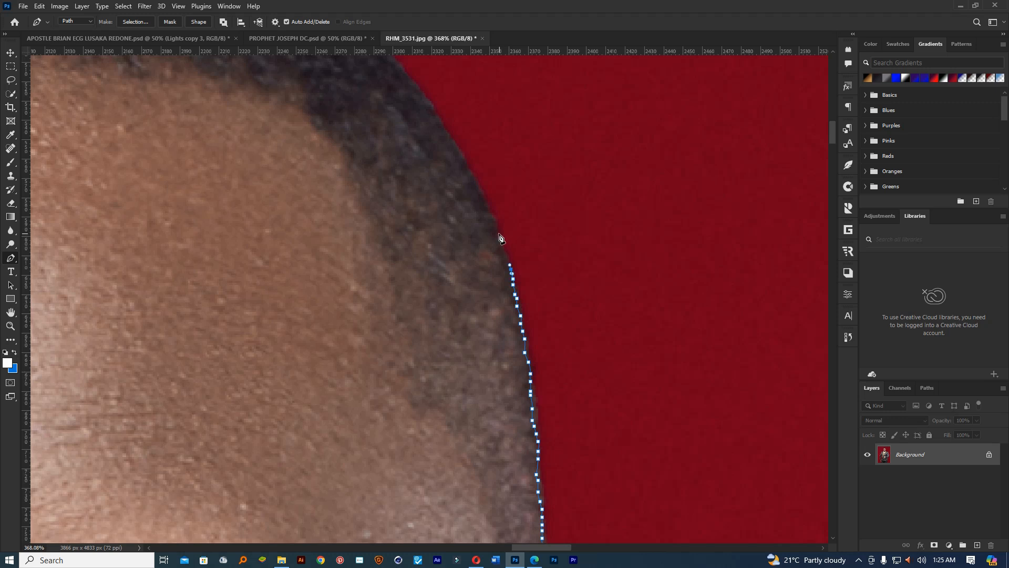
Follow the inward-curving hair edge on the upper right side of the head with more anchor points.
left_click(496, 226)
left_click(487, 210)
left_click(484, 204)
left_click(502, 240)
left_click(459, 155)
left_click(457, 149)
left_click(450, 139)
left_click(441, 128)
left_click_drag(437, 118, 434, 110)
left_click(430, 104, "ctrl")
Try tracing the upper right hair edge with a few widely spaced anchor points and undo the last one.
left_click_drag(415, 143, 515, 288)
left_click(496, 234, "ctrl")
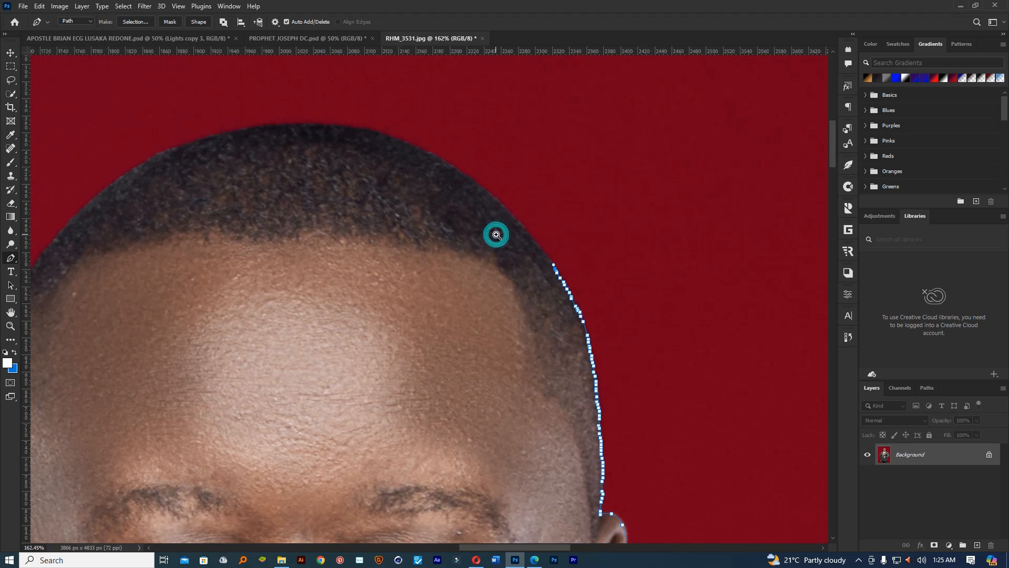
left_click(499, 233, "ctrl")
left_click(523, 196)
left_click(502, 175)
left_click(480, 154)
key("ctrl+z")
Trace the upper right hair edge diagonally toward the crown with closely spaced anchor points.
left_click(588, 272)
left_click(578, 263)
left_click(573, 253)
left_click(569, 246)
left_click(561, 238)
left_click(557, 232)
left_click(546, 224)
left_click(540, 219)
left_click(535, 213)
left_click(529, 206)
left_click(513, 188)
left_click(506, 181)
left_click(501, 175)
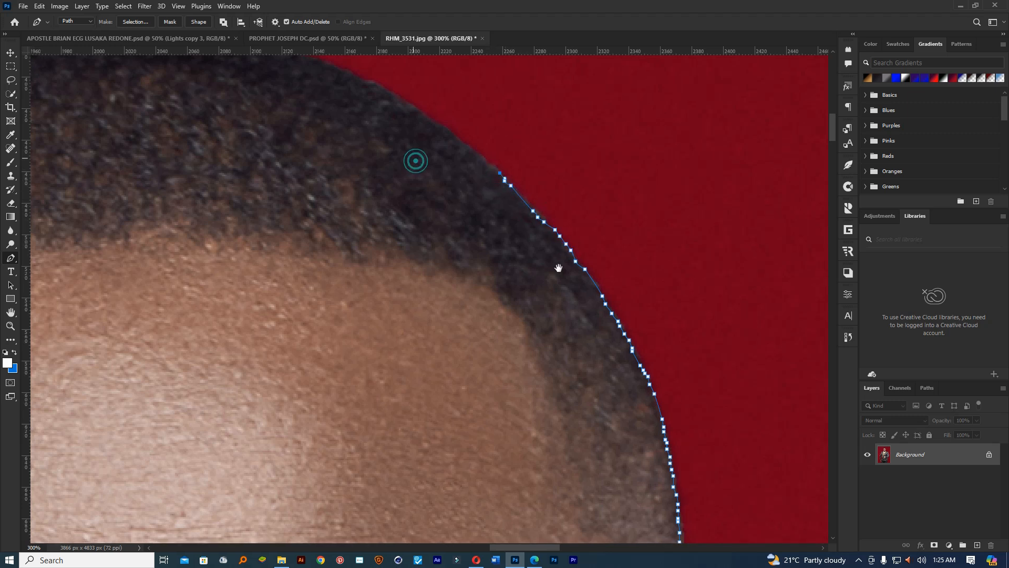
Continue the path along the curve where the right side of the hair rises toward the top of the head.
left_click_drag(414, 160, 556, 265)
left_click(627, 268)
left_click(621, 261)
left_click(610, 253)
left_click(598, 247)
left_click(589, 238)
left_click(583, 235)
left_click(579, 231)
left_click(573, 227)
left_click(565, 221)
left_click(557, 215)
left_click(533, 199)
left_click(530, 197)
left_click(518, 190)
left_click(501, 185)
Trace the flattening hair edge just right of the crown with short path segments.
left_click(491, 179)
left_click(485, 176)
left_click(477, 171)
left_click(469, 168)
left_click(461, 165)
left_click(455, 163)
left_click(451, 163)
left_click(447, 160)
left_click(443, 159)
left_click(437, 156)
left_click(432, 155)
Carry the path across the crown of the head, following the top edge of the hair.
left_click(381, 145)
left_click(374, 143)
left_click(368, 143)
left_click(359, 143)
left_click(342, 140)
left_click(335, 140)
left_click(328, 138)
left_click(320, 138)
left_click(315, 138)
left_click(310, 139)
left_click(302, 138)
left_click(295, 137)
left_click(290, 137)
left_click(285, 136)
Continue the path leftward from the crown along the gently sloping top edge of the hair with short segments.
left_click_drag(215, 145, 586, 141)
left_click(597, 129)
left_click(584, 130)
left_click(556, 133)
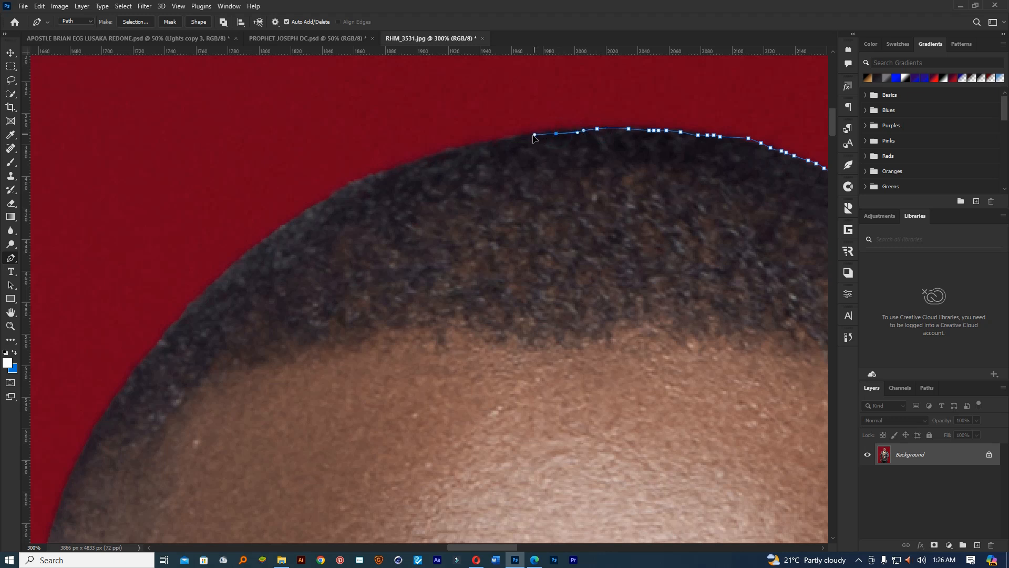
left_click(518, 138)
left_click(503, 141)
left_click(488, 143)
left_click(476, 146)
left_click(464, 148)
left_click(452, 149)
Trace the hair edge where it starts curving down on the left side of the crown.
left_click(434, 157)
left_click(419, 162)
left_click(403, 166)
left_click(384, 173)
left_click(371, 178)
left_click(365, 181)
left_click(355, 183)
left_click(347, 187)
Carry the path diagonally down the upper left hair edge with more widely spaced anchor points.
left_click(325, 200)
left_click(311, 209)
left_click(296, 218)
left_click(279, 231)
left_click(259, 245)
left_click(224, 271)
left_click(206, 286)
left_click(189, 307)
left_click(176, 321)
Trace the steep hair edge down toward the temple on the image's left side.
left_click_drag(208, 270, 343, 85)
left_click(296, 154)
left_click(280, 174)
left_click(263, 195)
left_click(248, 215)
left_click(235, 235)
left_click(224, 252)
left_click(218, 267)
Extend the path with curved segments down the left side of the head to the top of the ear.
left_click_drag(195, 324, 185, 356)
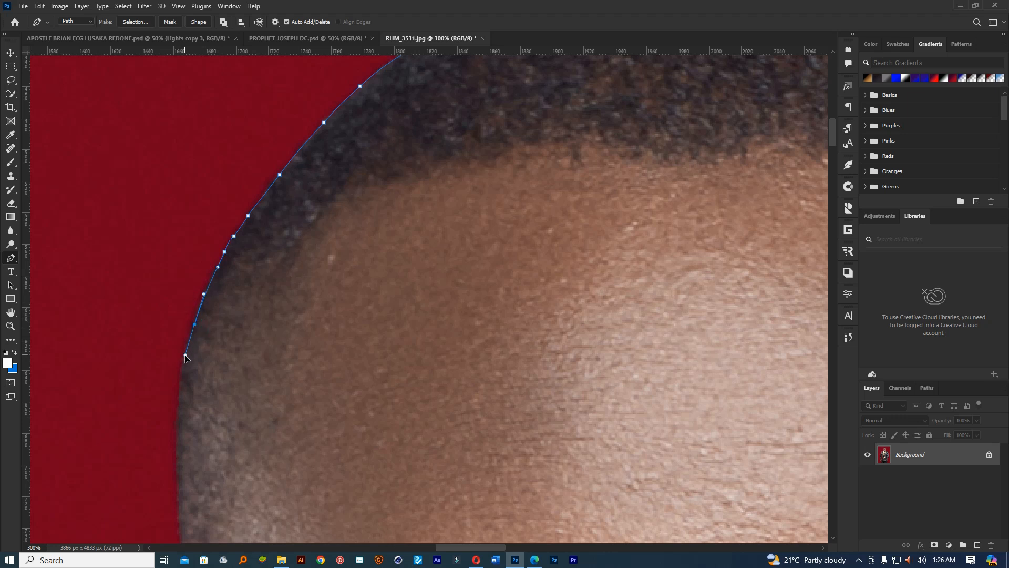
left_click_drag(180, 405, 180, 431)
left_click_drag(179, 484, 273, 259)
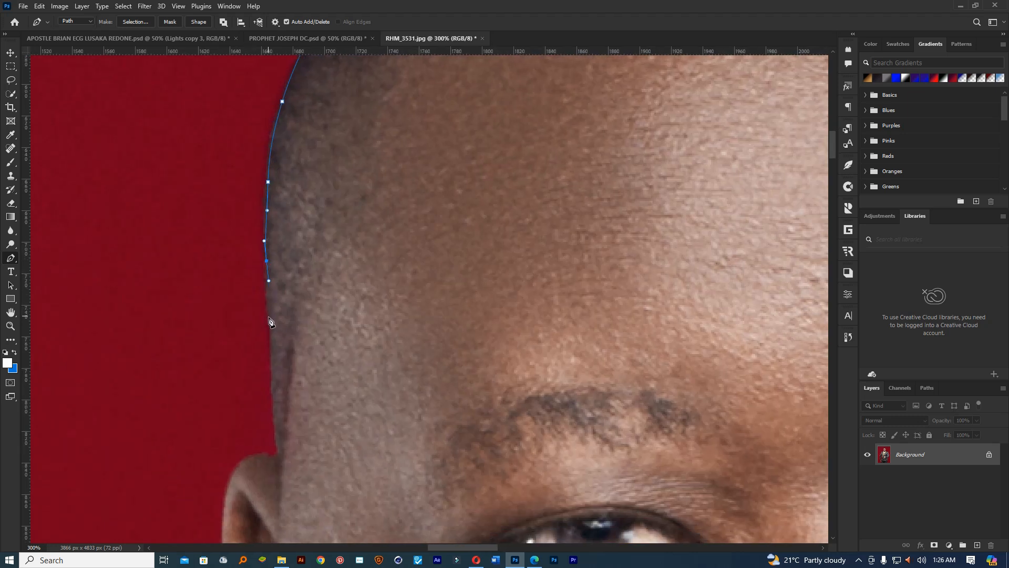
mouse_move(270, 319)
left_mouse_down()
mouse_move(277, 458)
mouse_move(386, 176)
left_mouse_up()
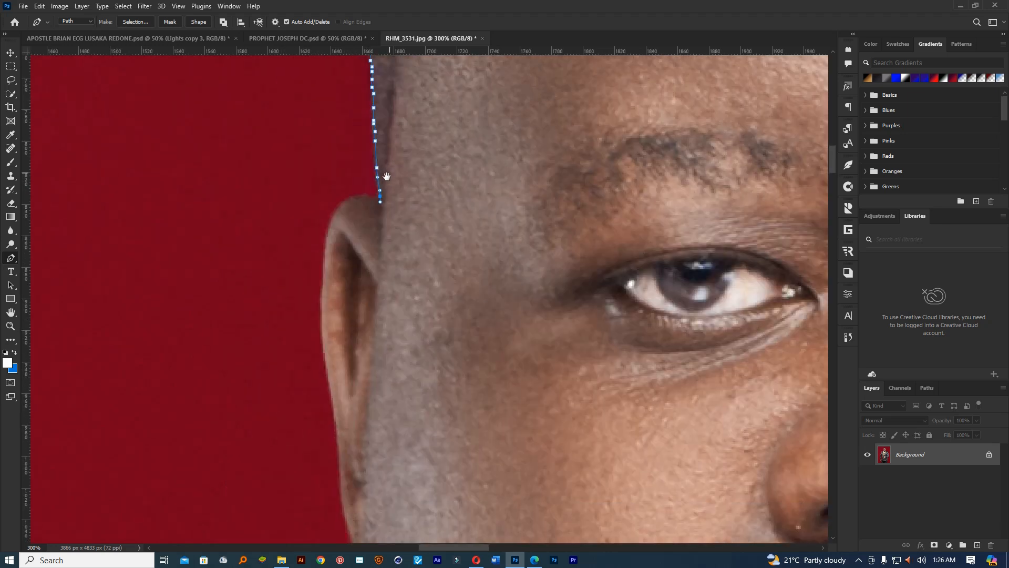
Outline the outer edge of the left ear with curved segments down to just above the earlobe.
left_click_drag(340, 205, 327, 228)
left_click_drag(325, 358, 328, 367)
left_click_drag(356, 284, 361, 26)
left_click_drag(348, 231, 351, 253)
left_click(363, 287)
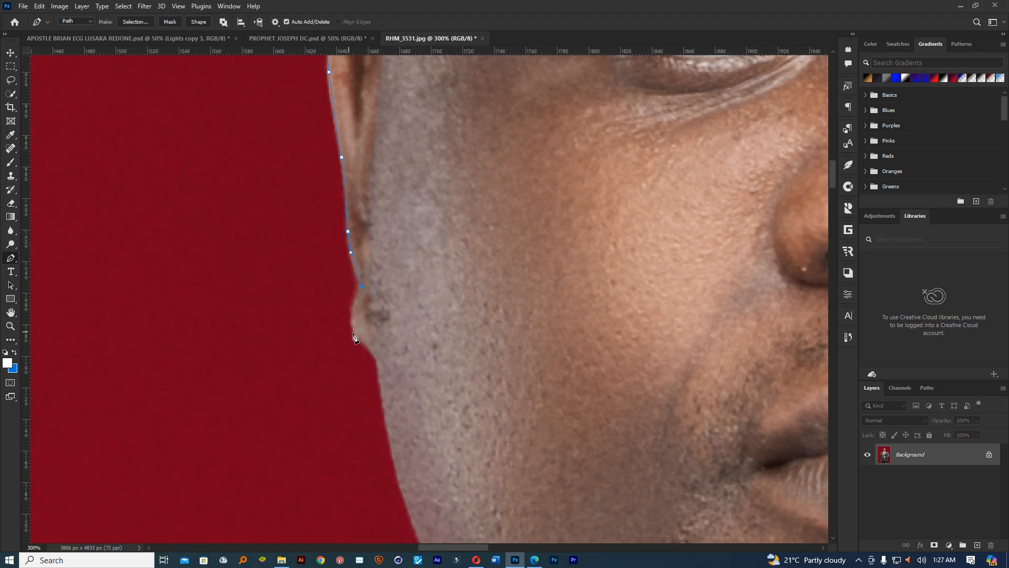
Trace around the earlobe and down the left cheek and jaw to the jacket collar.
left_click_drag(359, 336, 365, 345)
left_click_drag(384, 394, 386, 409)
scroll(399, 402, "down", 5)
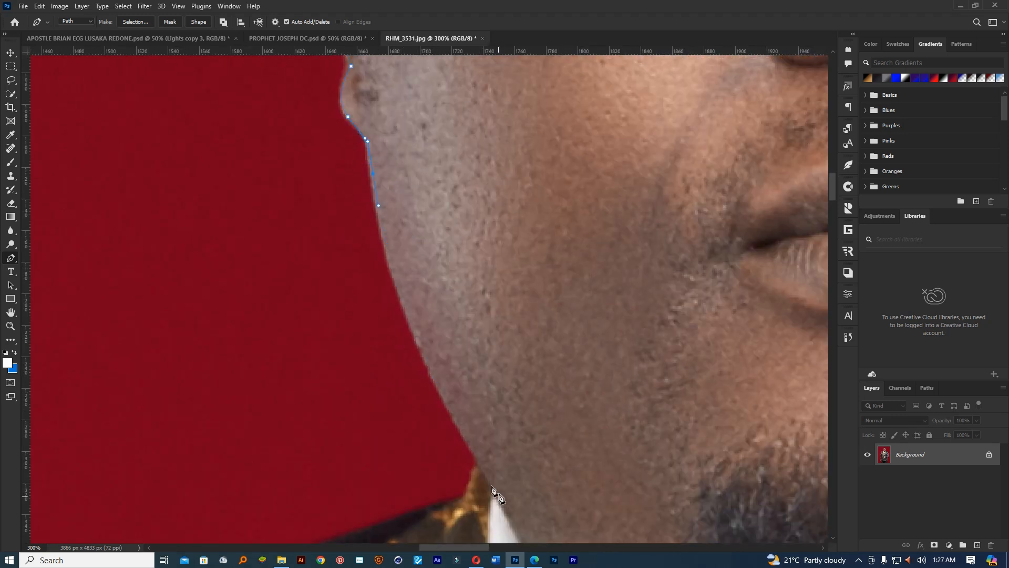
left_click(481, 464)
left_click_drag(413, 322, 404, 314)
Extend the path from the jaw along the gold collar tip to where it meets the jacket shoulder.
left_click_drag(454, 346, 504, 187)
left_click_drag(599, 73, 468, 307)
left_click(512, 305, "ctrl")
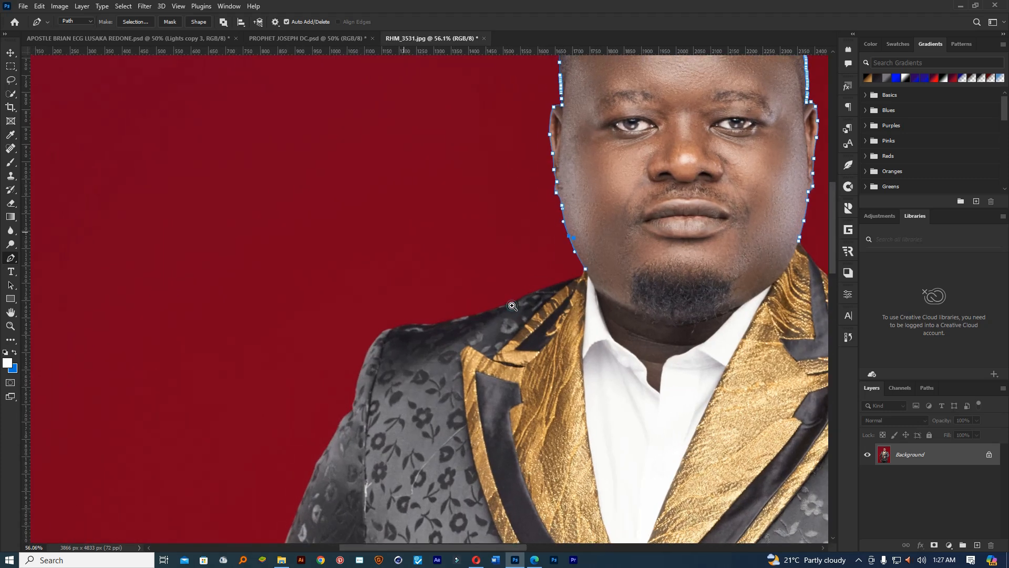
left_click(563, 287, "ctrl")
left_click_drag(555, 283, 541, 287)
left_click(590, 272, "ctrl")
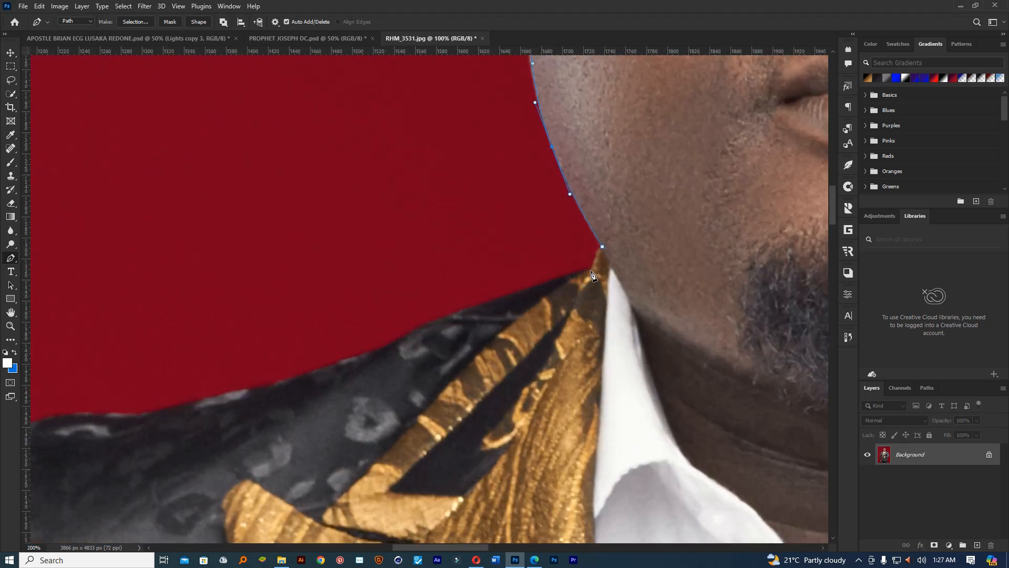
left_click(603, 246)
left_click(604, 242, "ctrl")
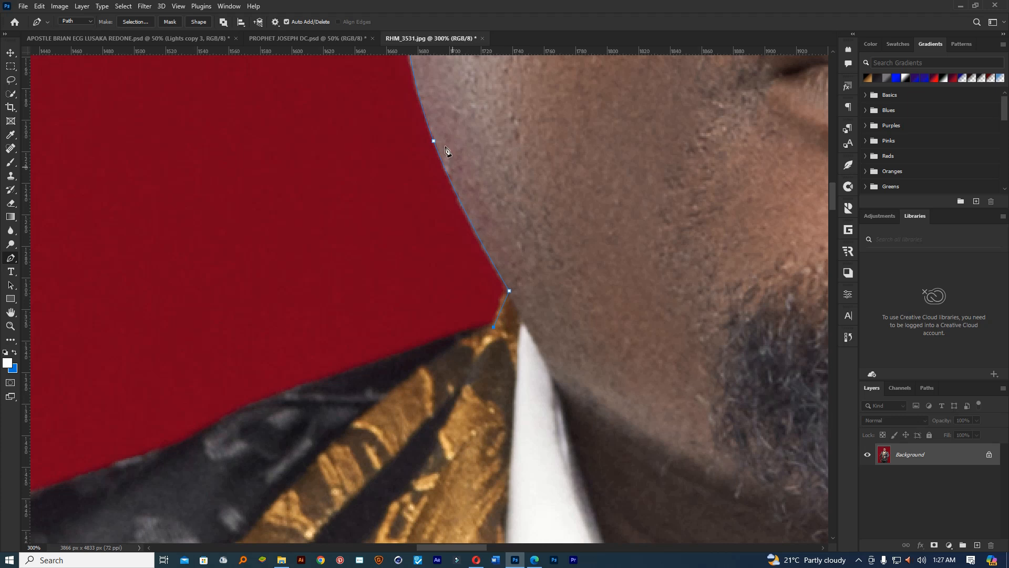
Refine the path along the left jawline and the gold collar tip with additional anchor points.
left_click_drag(450, 238, 438, 280)
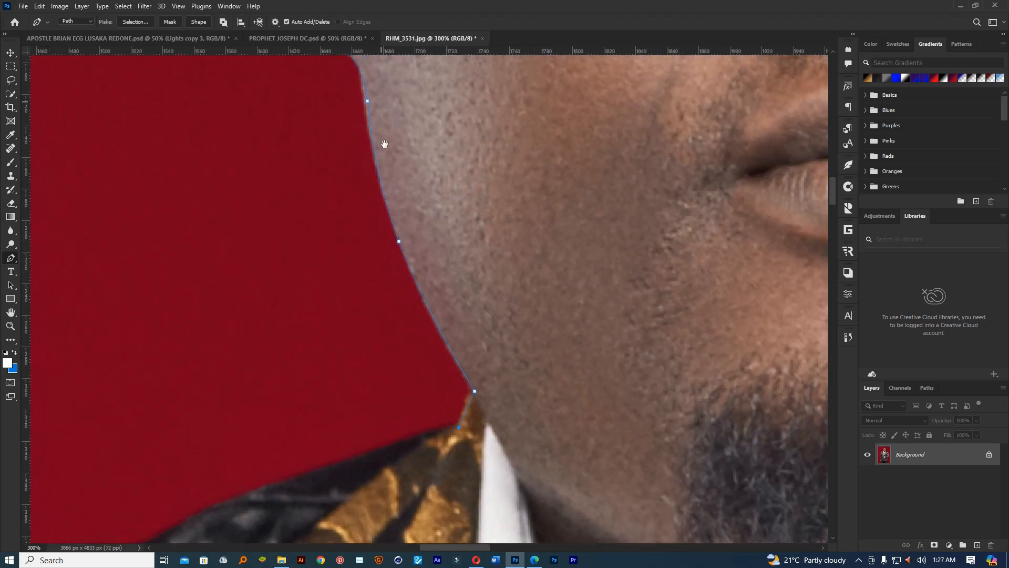
left_click_drag(385, 144, 398, 207)
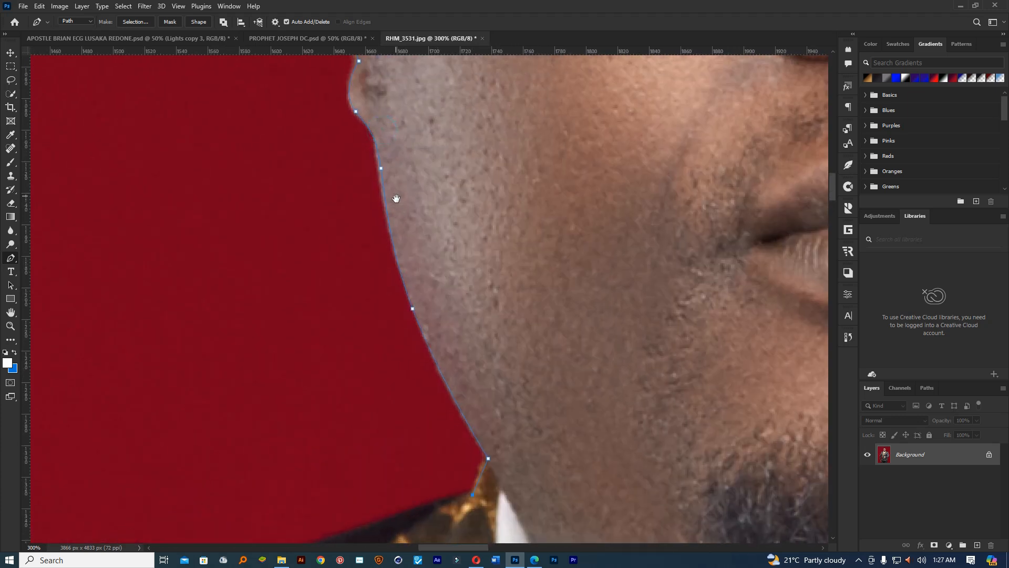
left_click(373, 136)
left_click(373, 136)
left_click(384, 193)
left_click_drag(468, 419, 469, 286)
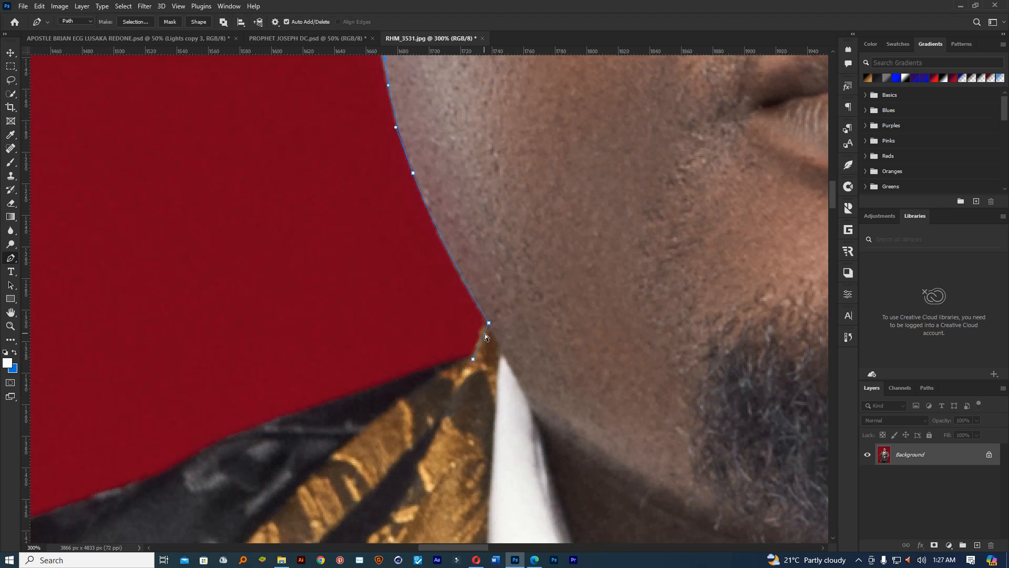
left_click(479, 345)
Trace the top edge of the left jacket shoulder from the collar out to the shoulder corner.
left_click_drag(467, 382, 450, 365)
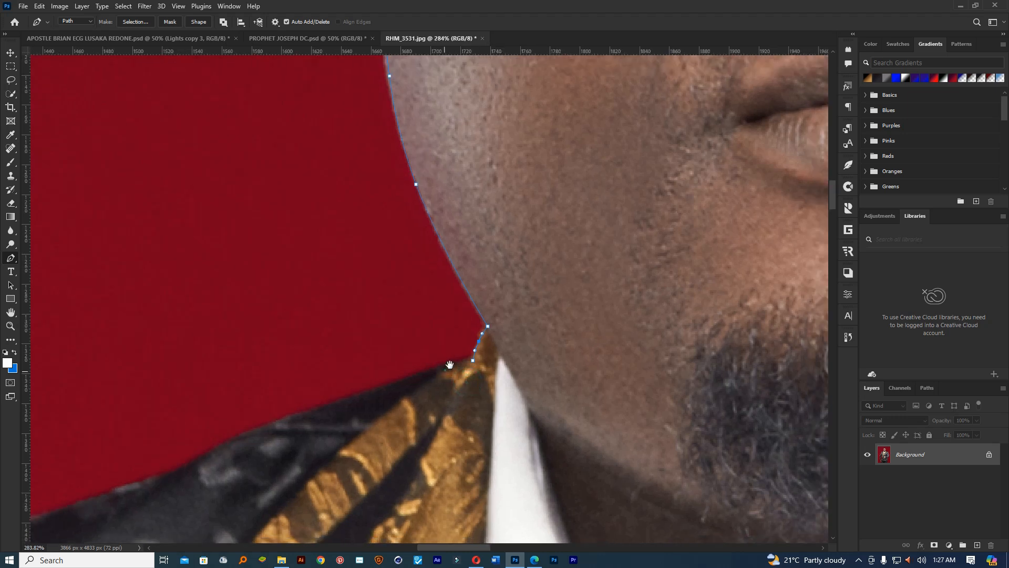
left_click_drag(262, 436, 281, 415)
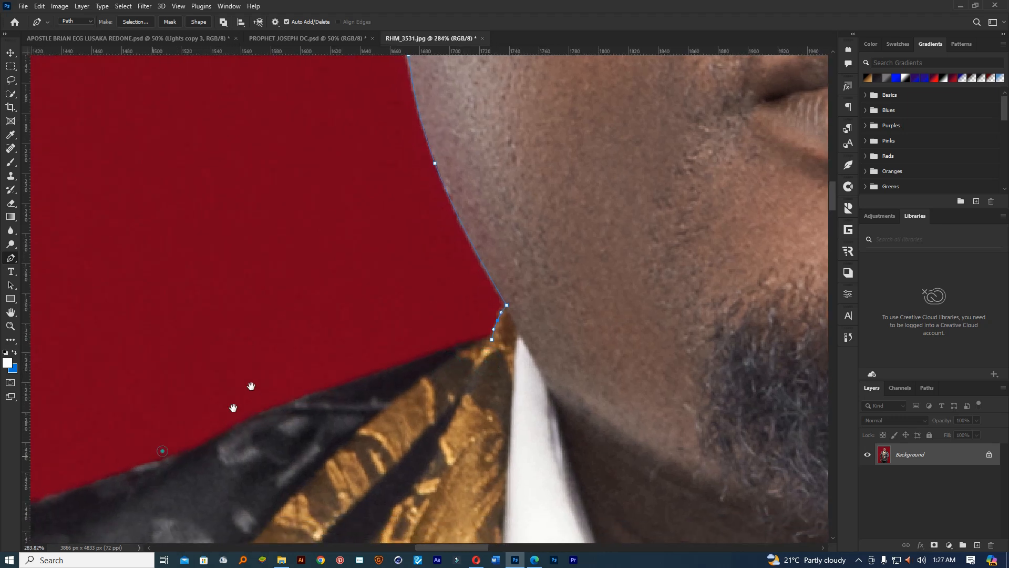
left_click_drag(162, 451, 277, 351)
left_click_drag(455, 313, 417, 320)
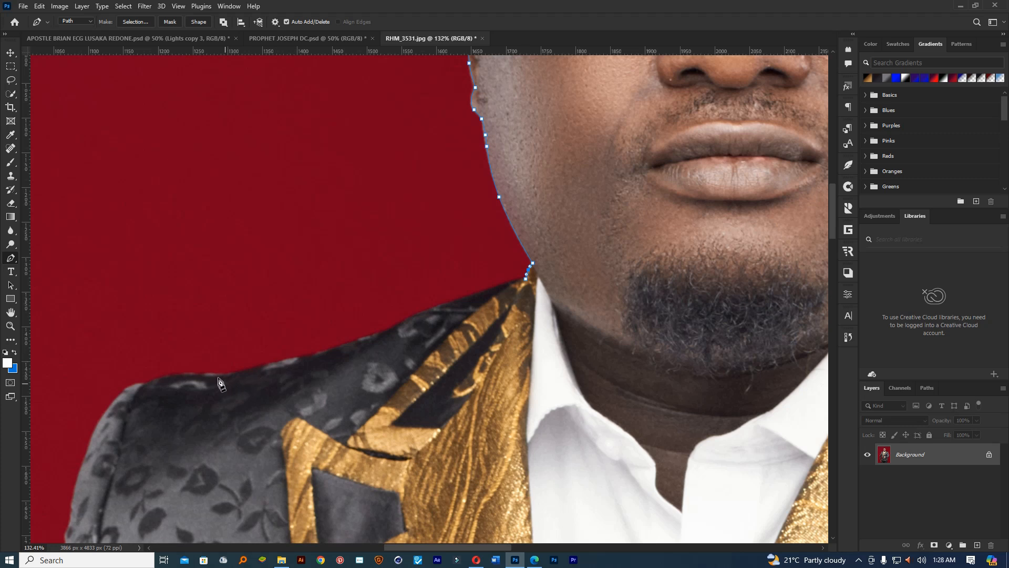
left_click_drag(217, 376, 186, 374)
left_click(141, 386)
left_click(166, 380)
Adjust and add anchor points on the shoulder segment so the path follows the jacket edge.
left_click(426, 314, "ctrl")
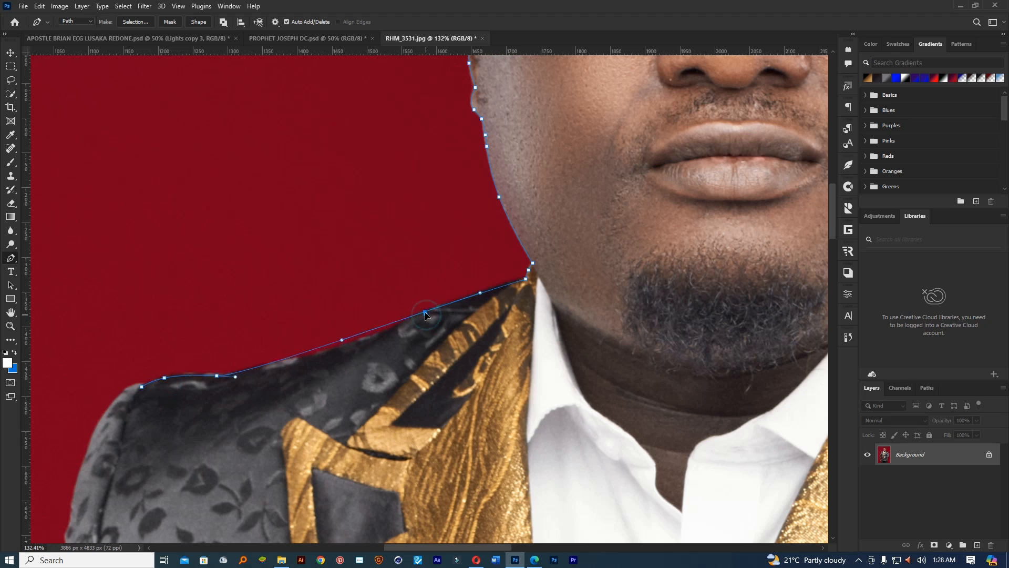
left_click(488, 291, "ctrl")
left_click(390, 327)
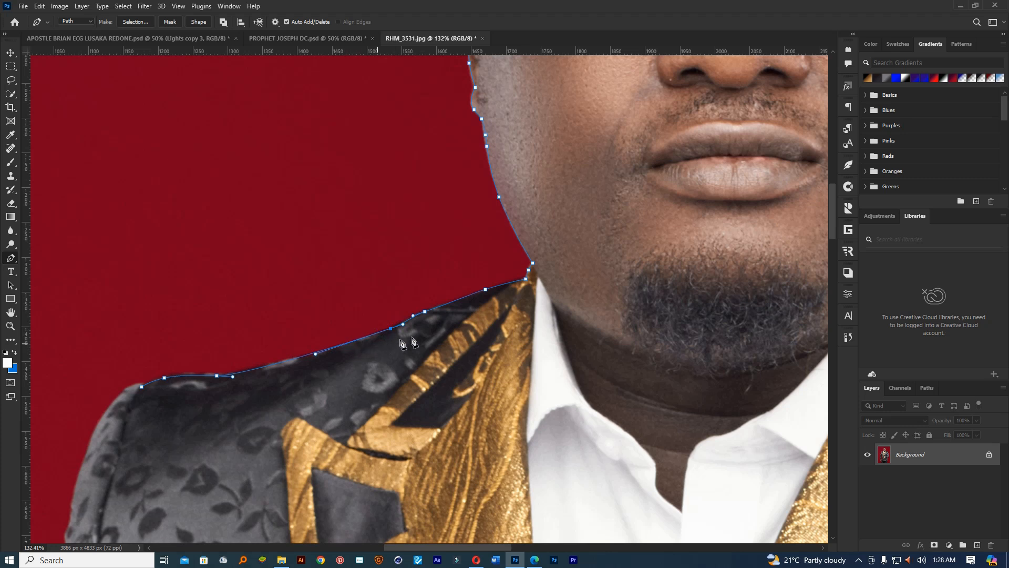
Bring the path around the shoulder corner to the sleeve crease, adding and moving anchor points to fit the curve.
scroll(418, 328, "down", 3)
left_click_drag(221, 394, 306, 303)
left_click(269, 313)
left_click(306, 244)
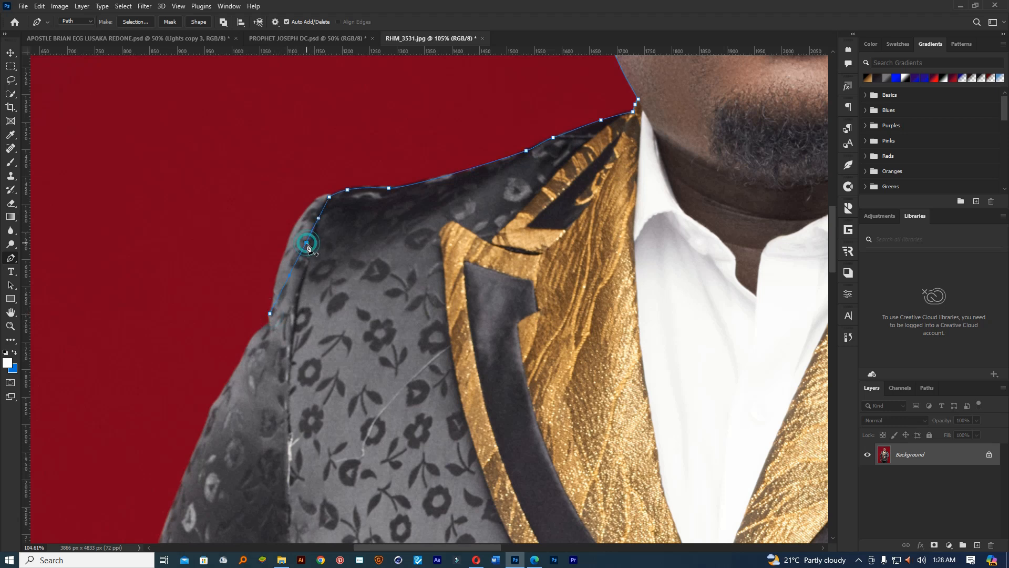
left_click_drag(306, 243, 296, 227)
left_click(322, 199)
Trace around the crease below the shoulder and down the outer edge of the upper left sleeve.
left_click(266, 332)
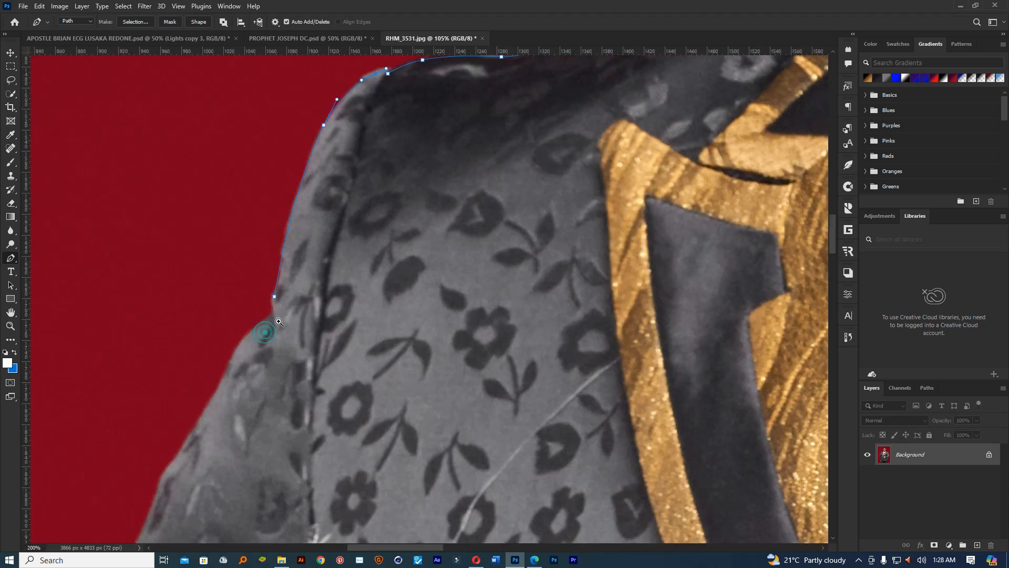
left_click_drag(266, 332, 353, 175)
left_click(341, 177)
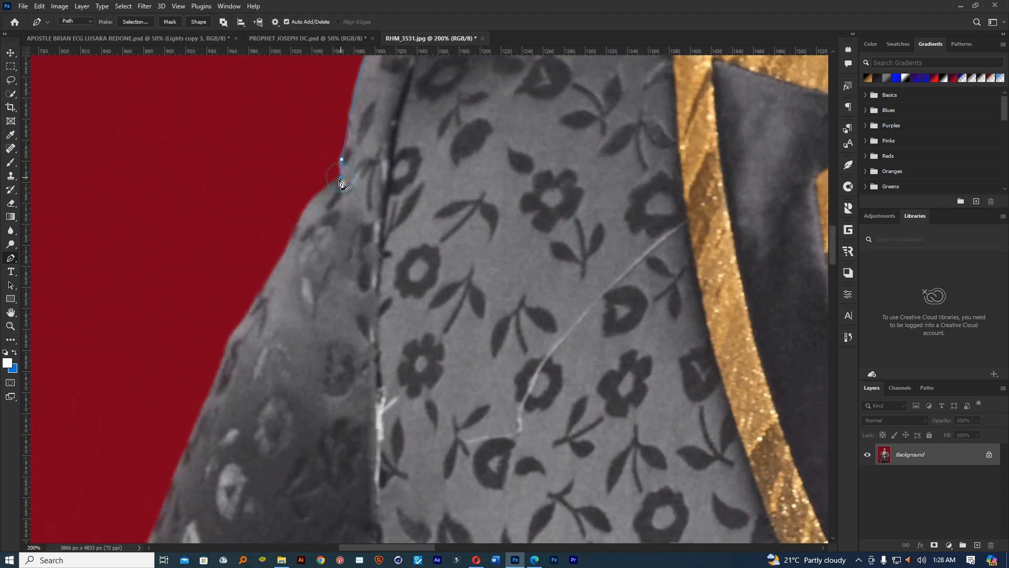
left_click_drag(300, 222, 286, 254)
left_click(227, 345)
left_click_drag(225, 353, 221, 332)
scroll(303, 339, "down", 7)
left_click_drag(298, 344, 369, 187)
Look over the two open church program flyers and return to the portrait RHM_3531.jpg.
left_click_drag(419, 206, 369, 214)
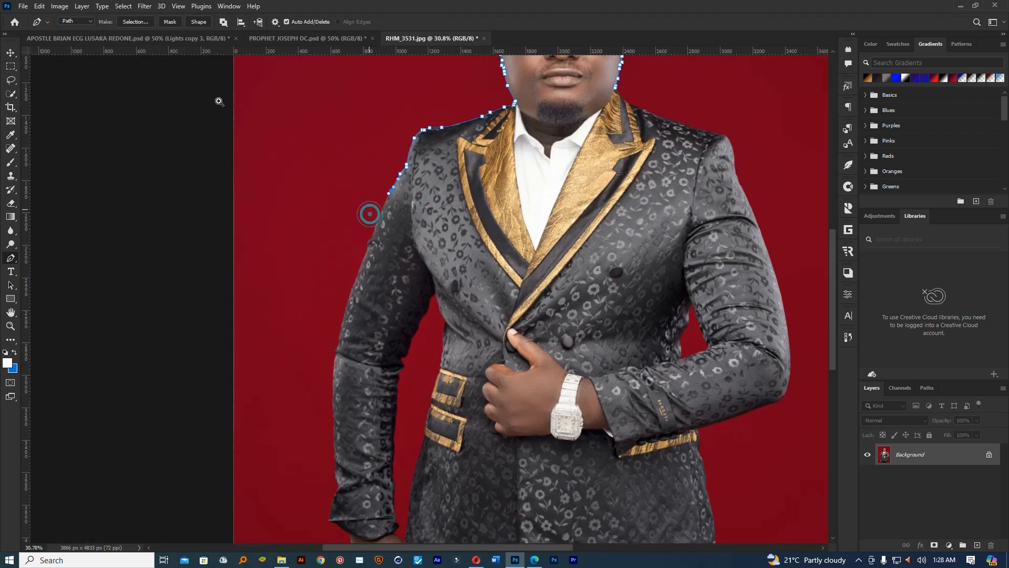
left_click(127, 39)
scroll(395, 235, "down", 4)
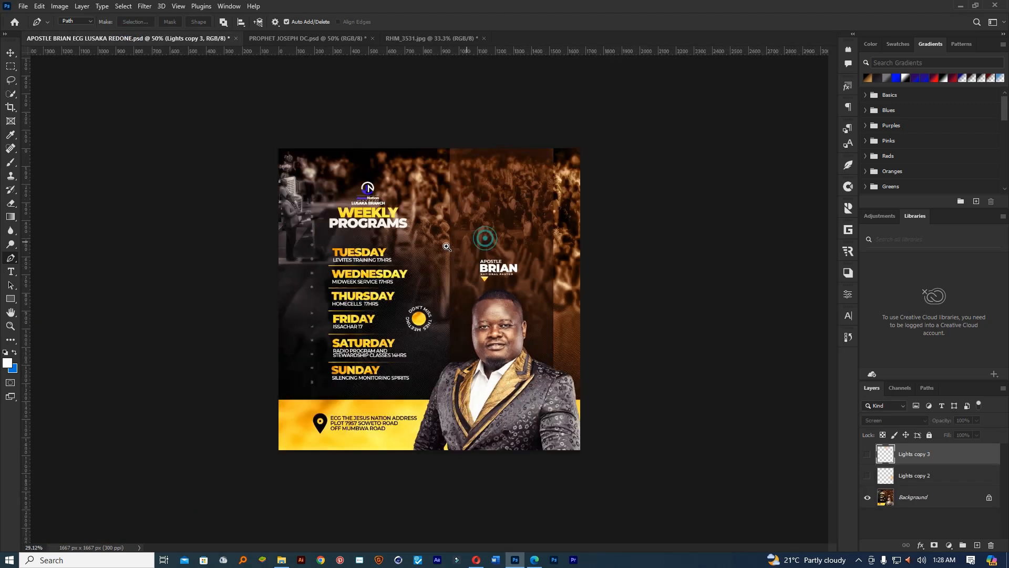
scroll(395, 234, "up", 1)
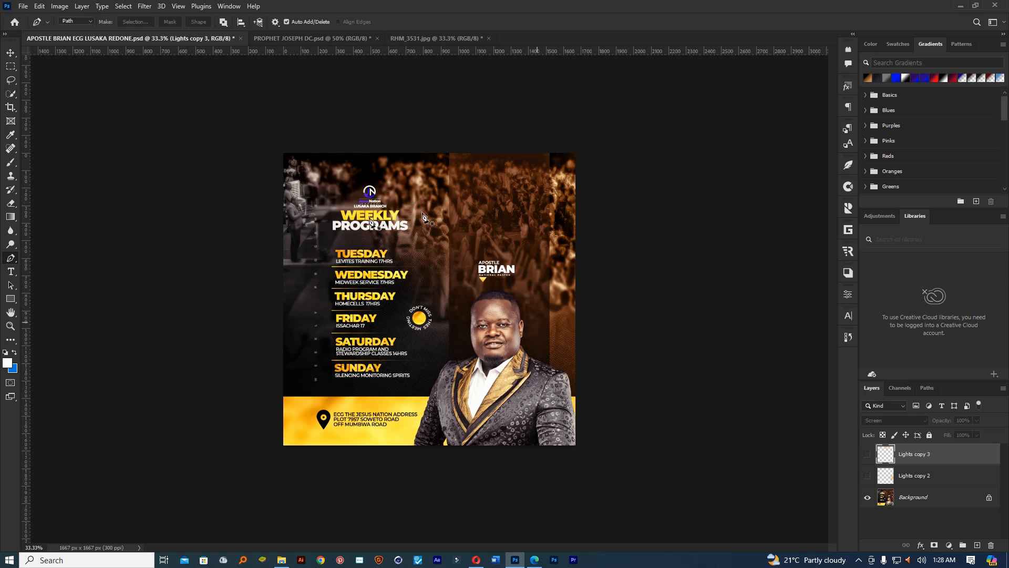
left_click(289, 38)
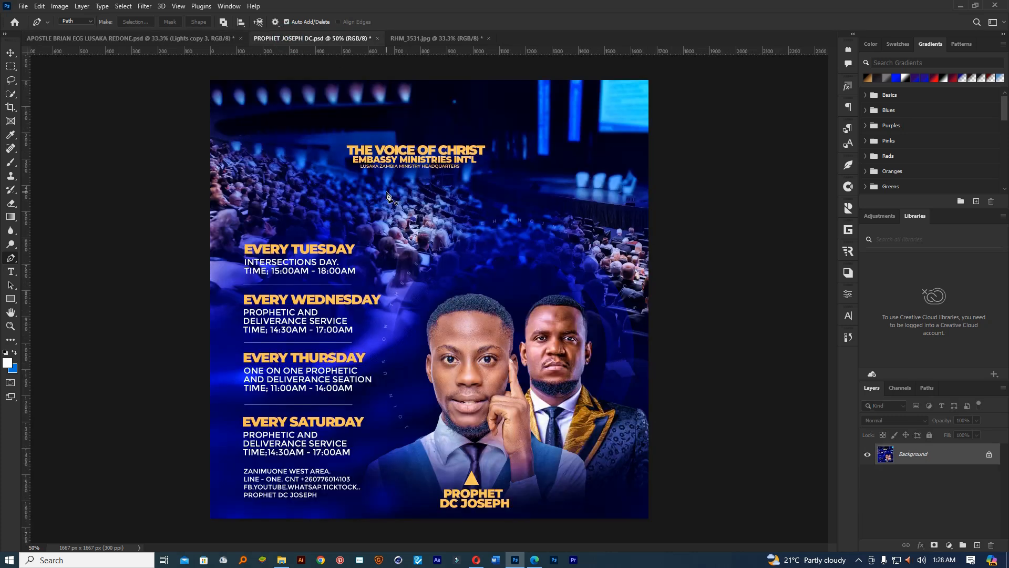
left_click(429, 43)
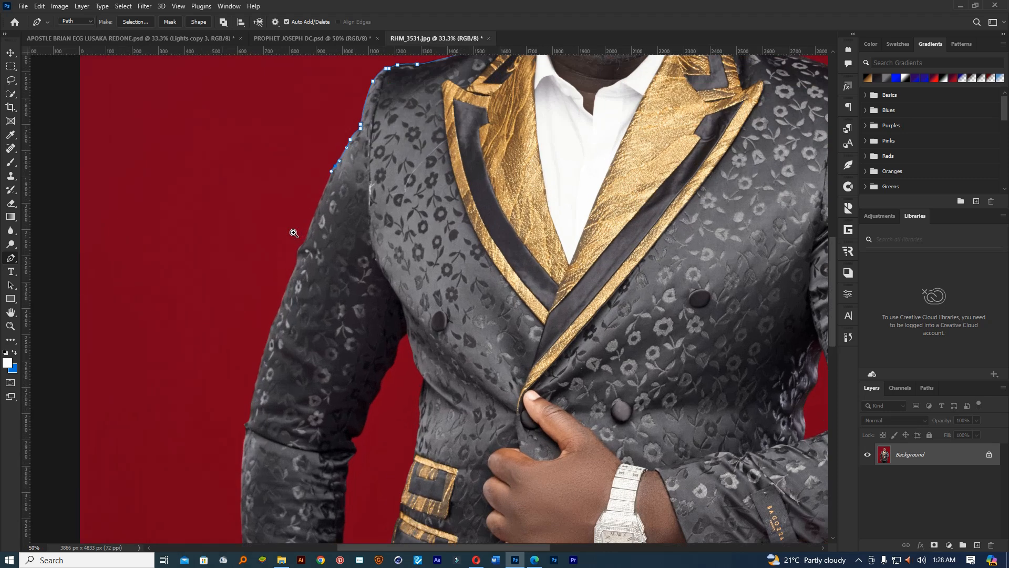
Continue the path down the outer edge of the left sleeve and around its mid-upper-arm fold.
left_click(294, 233)
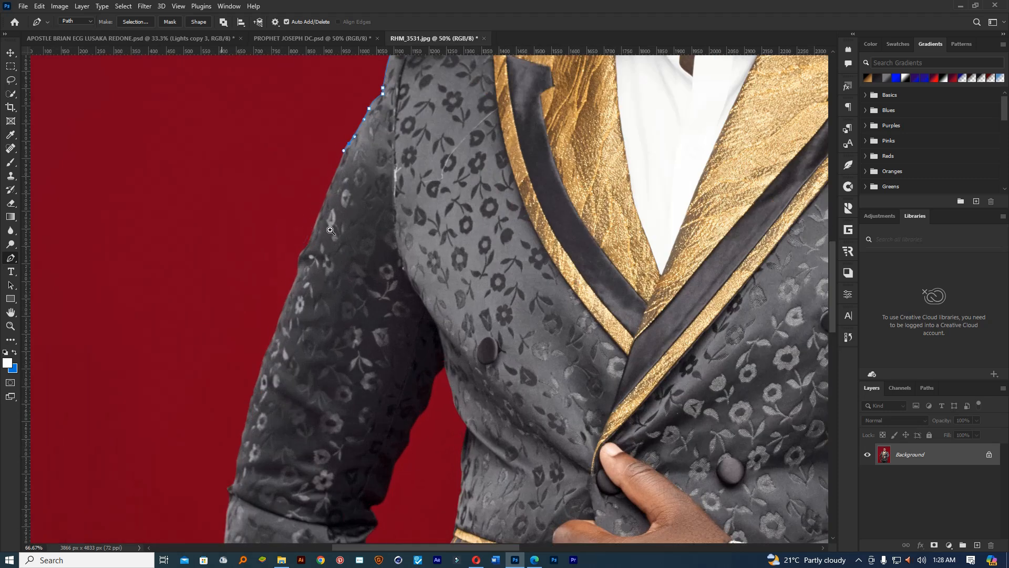
left_click(294, 232)
left_click_drag(342, 181, 327, 212)
scroll(311, 261, "up", 1)
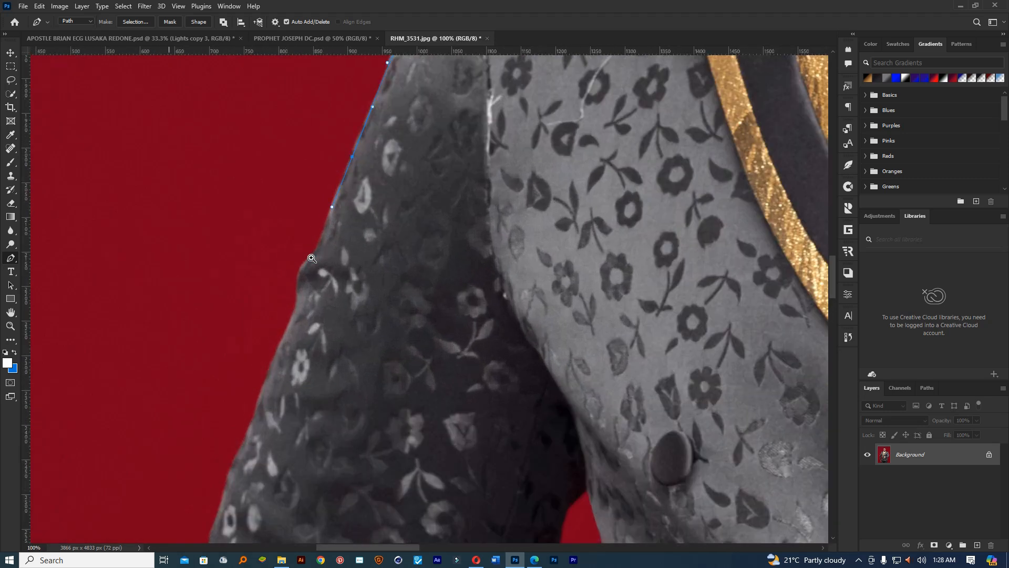
left_click_drag(312, 253, 293, 270)
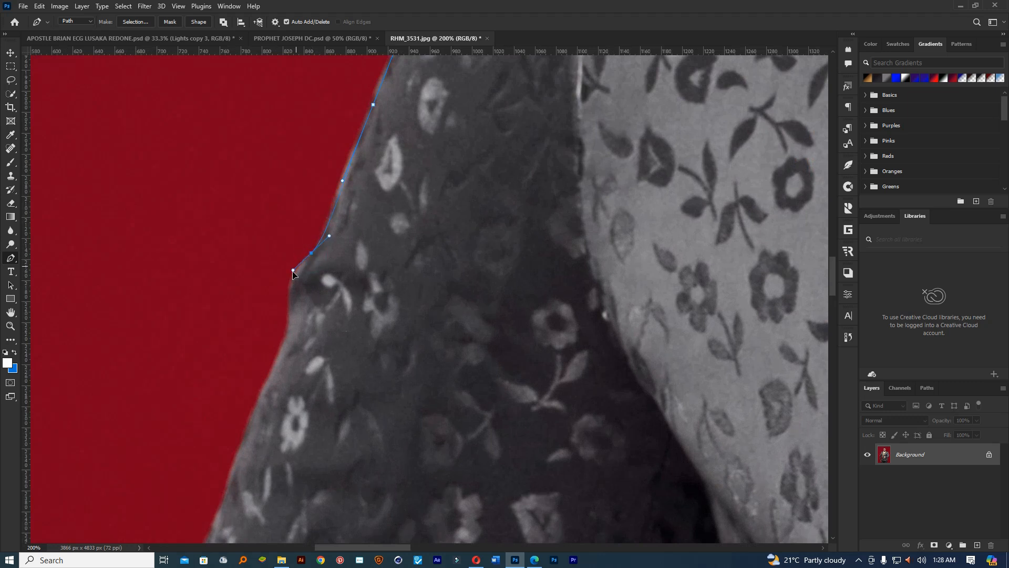
Switch to File Explorer and open the FOR SELL folder on Local Disk (F:).
left_click(282, 560)
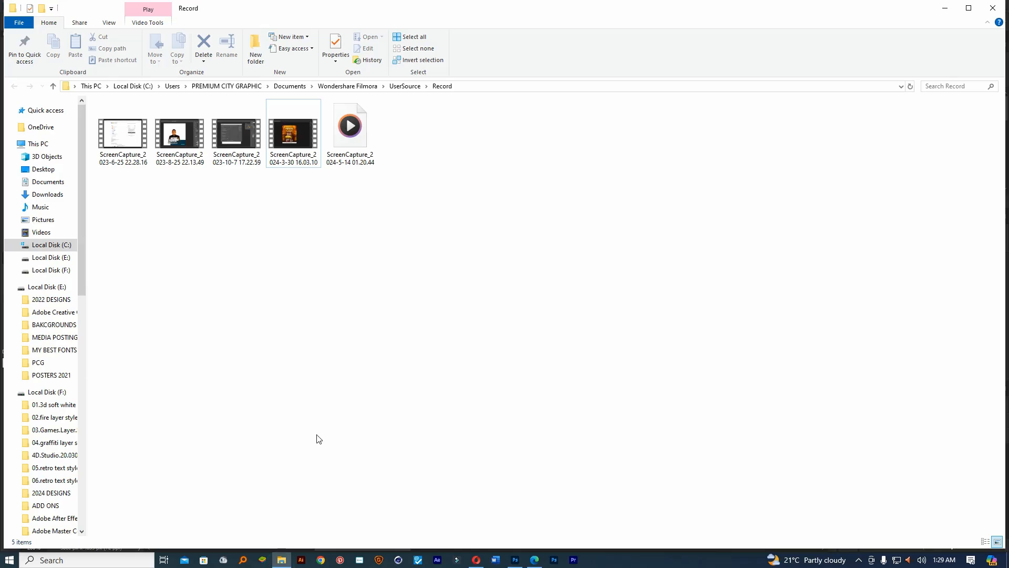
scroll(53, 415, "down", 6)
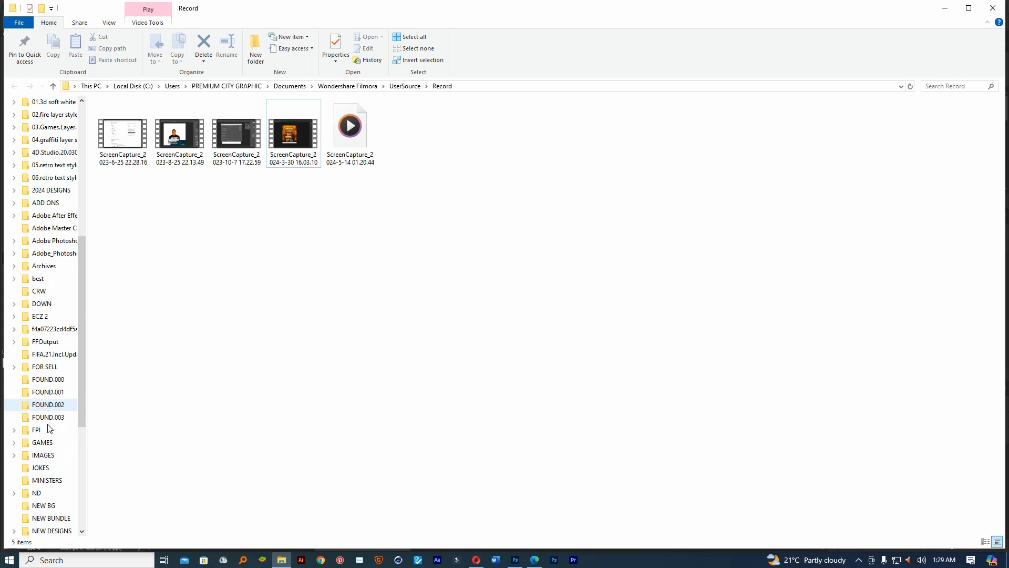
left_click(53, 370)
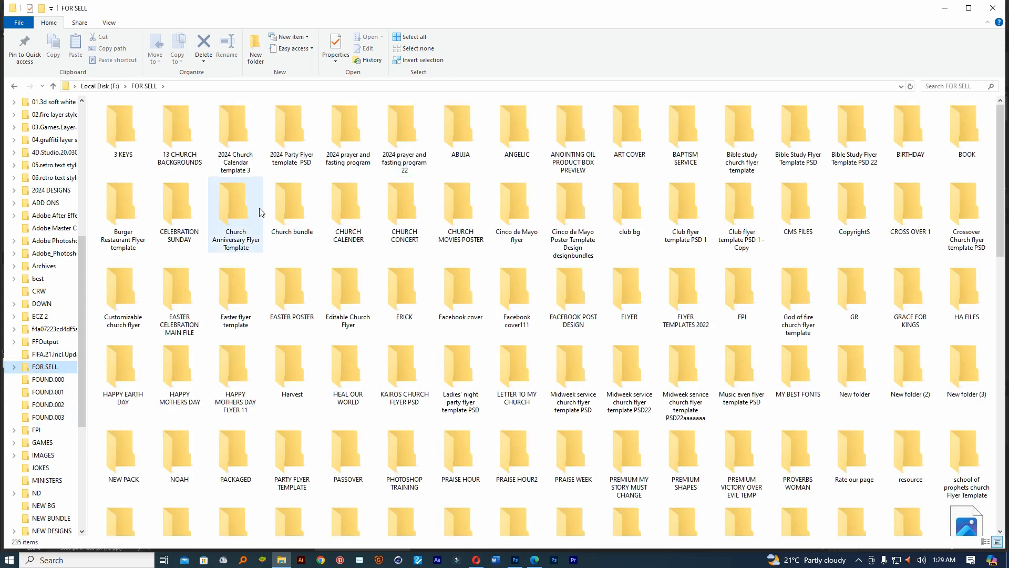
Find the "Ladies' night party flyer template PSD" folder and open its LADIES NIGHT FLYER2 image as a new Photoshop document.
left_click(410, 151)
type("lesn, texures and psd")
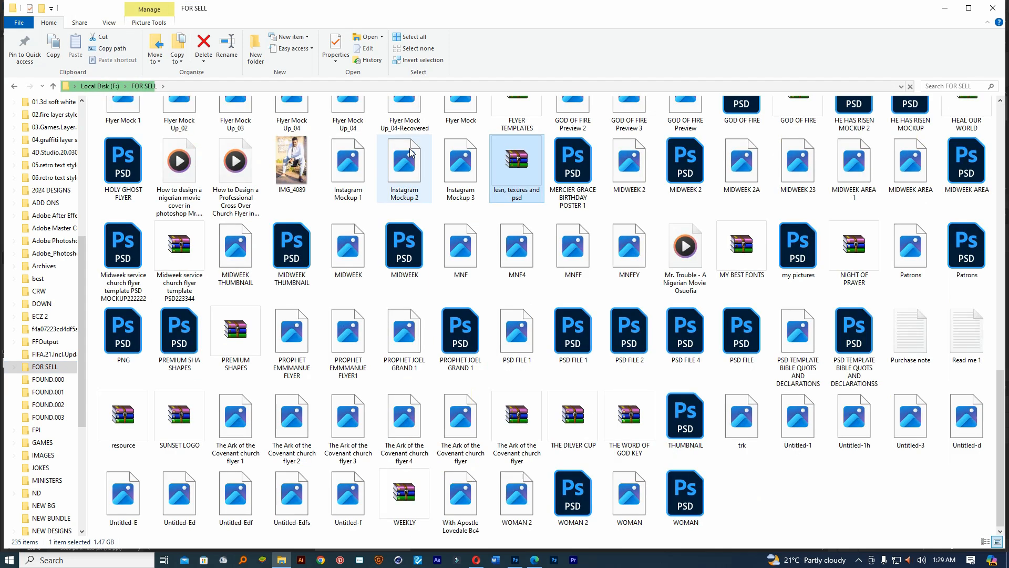
left_click(453, 165)
key("l")
key("l")
key("l")
key("l")
key("l")
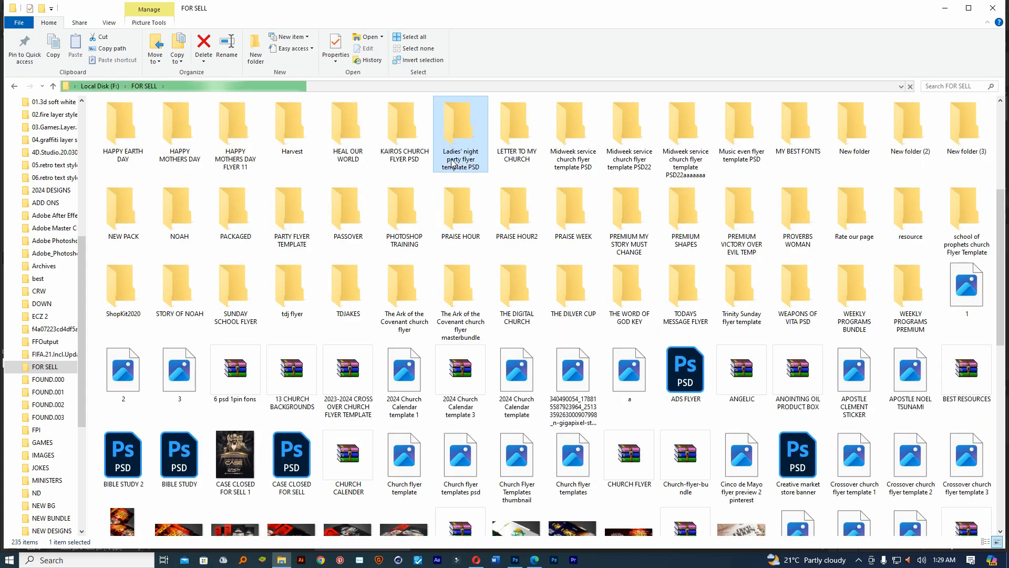
double_click(453, 155)
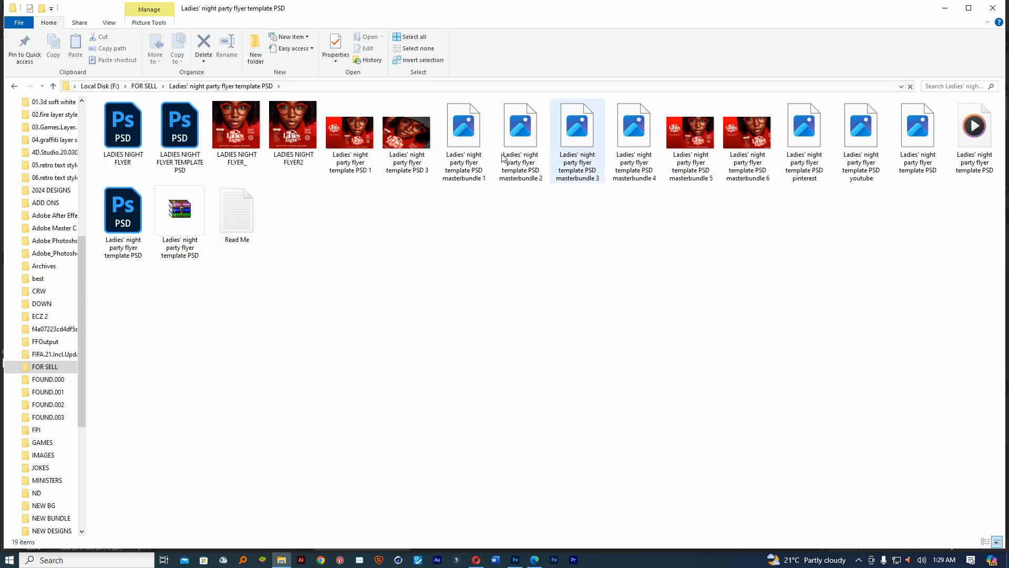
left_click_drag(302, 147, 640, 37)
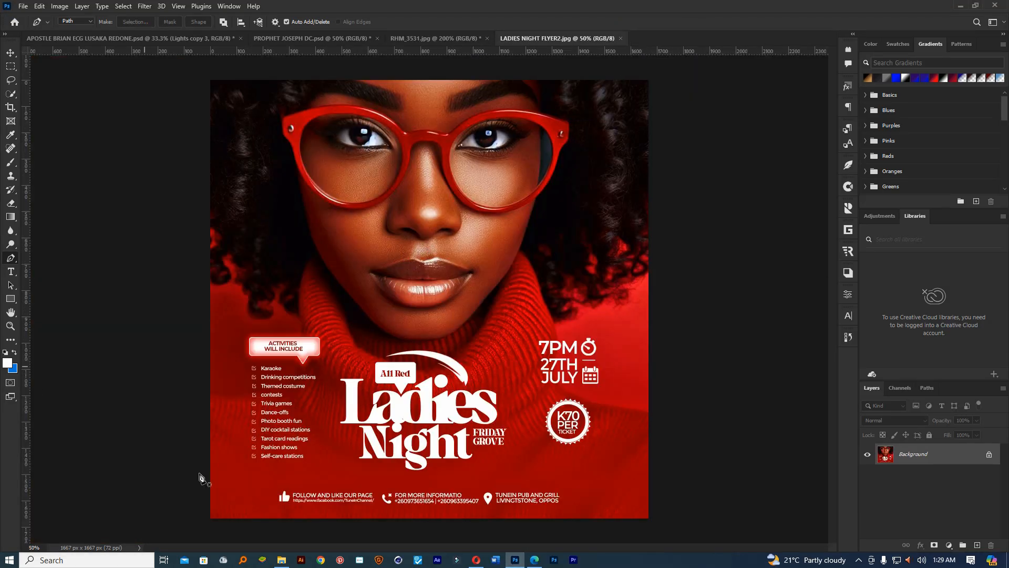
Look over the LADIES NIGHT FLYER2 image at reduced and enlarged view sizes.
left_click_drag(436, 381, 383, 385)
left_click(385, 370, "ctrl")
left_click(386, 369, "ctrl")
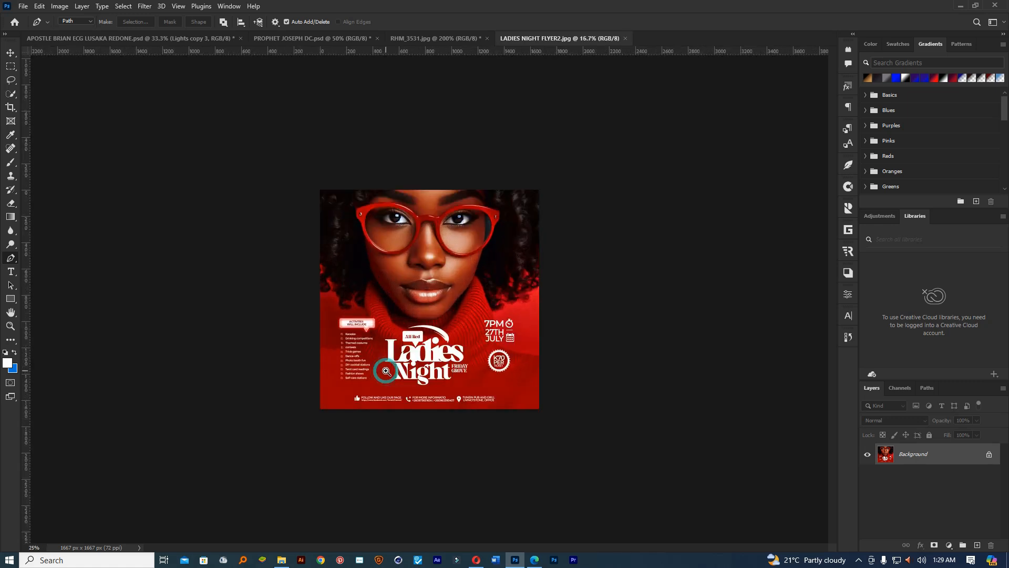
left_click(385, 370, "ctrl")
left_click(443, 253, "ctrl")
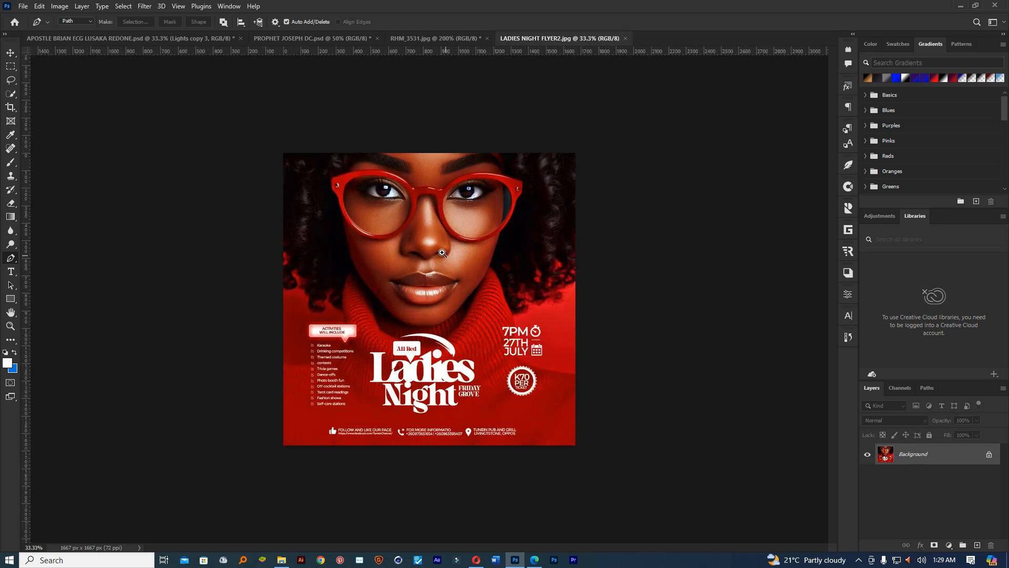
left_click(442, 252, "ctrl")
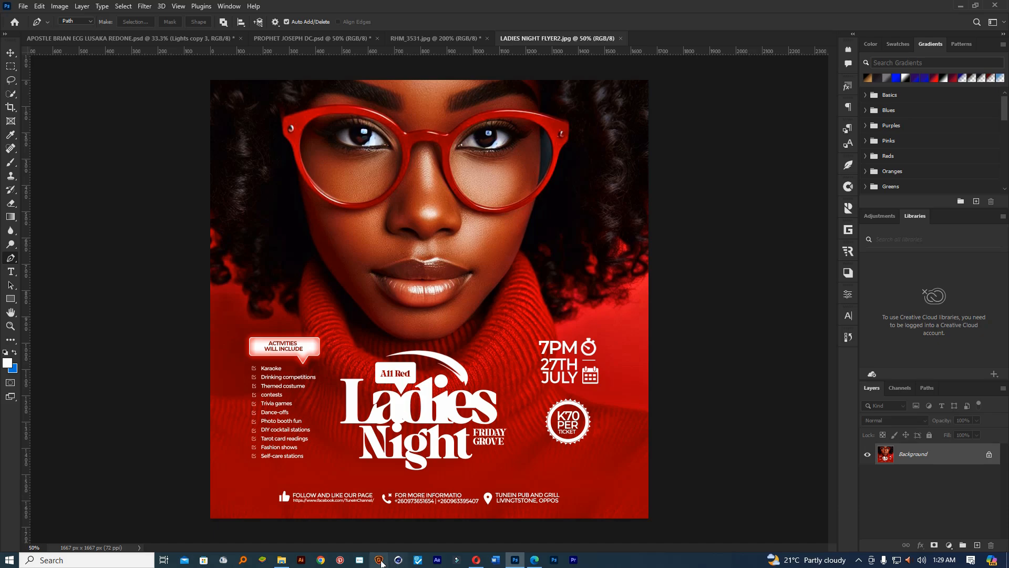
Switch to File Explorer and open Burger Restaurant Flyer Template1a from the "Burger Restaurant Flyer template" folder as a new Photoshop document.
left_click(282, 560)
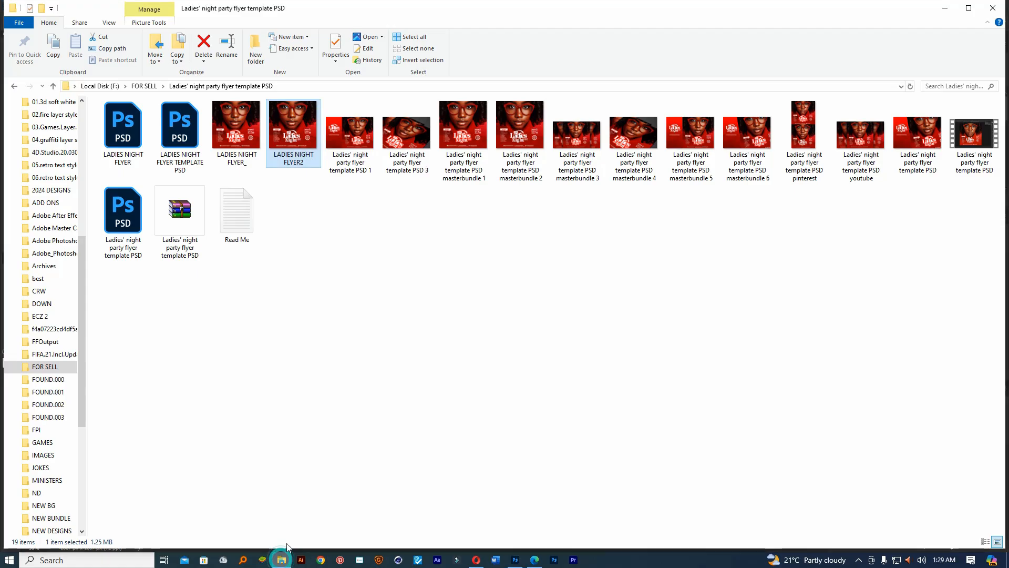
left_click(16, 86)
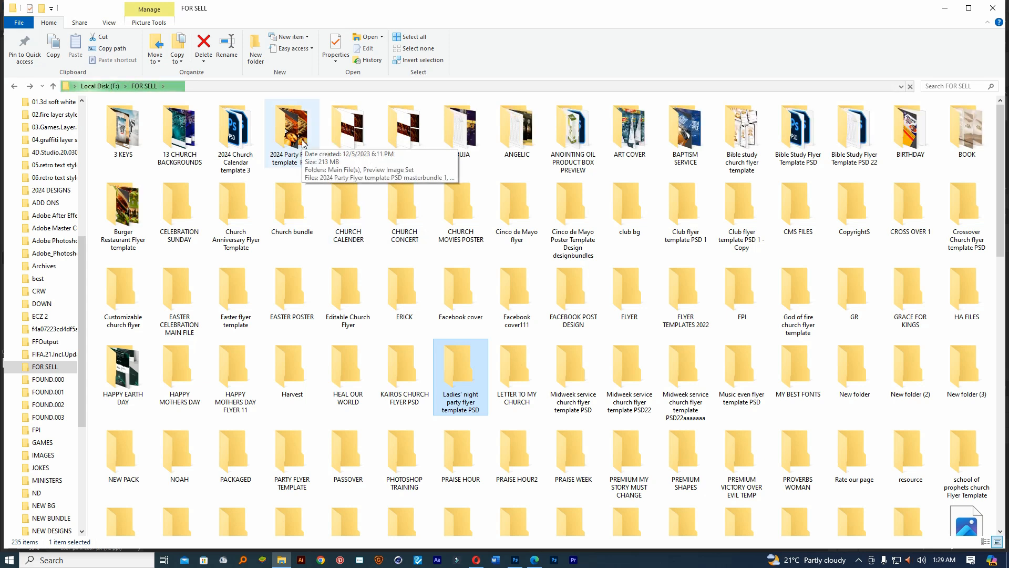
double_click(139, 213)
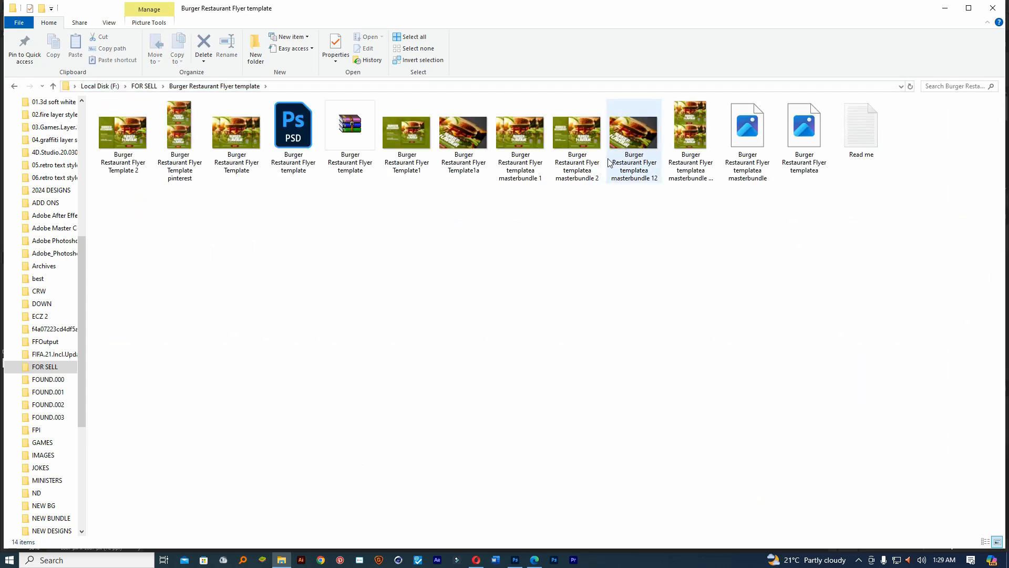
left_click_drag(462, 158, 747, 38)
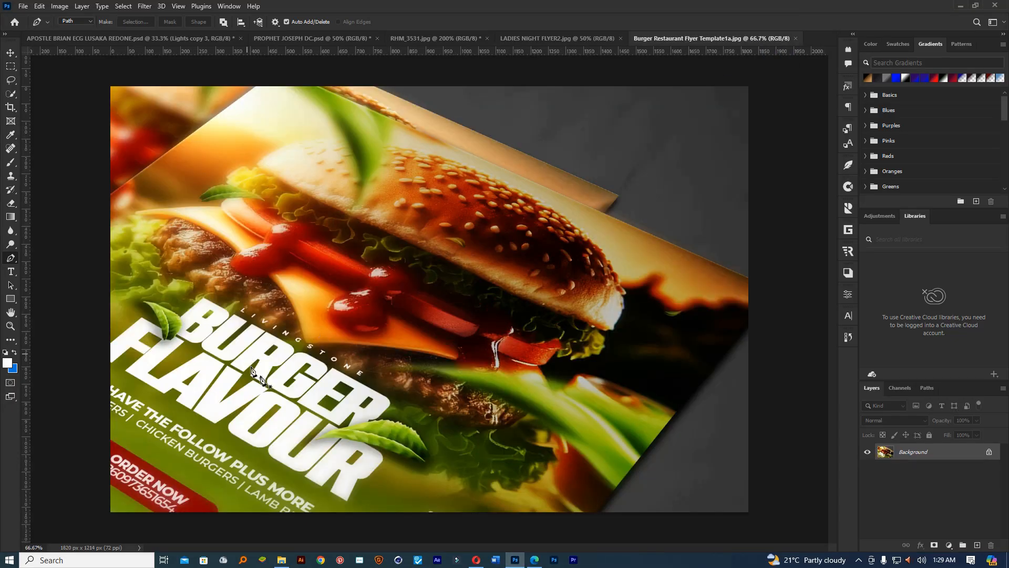
Return to the FOR SELL folder in File Explorer and look through the "2024 Party Flyer template PSD" folder for another example.
left_click(960, 7)
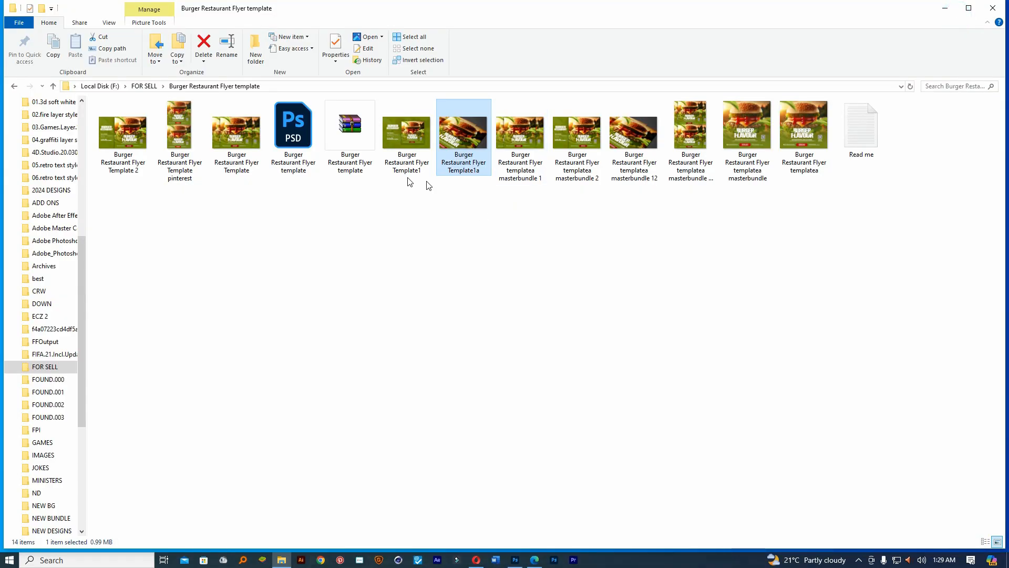
left_click(14, 86)
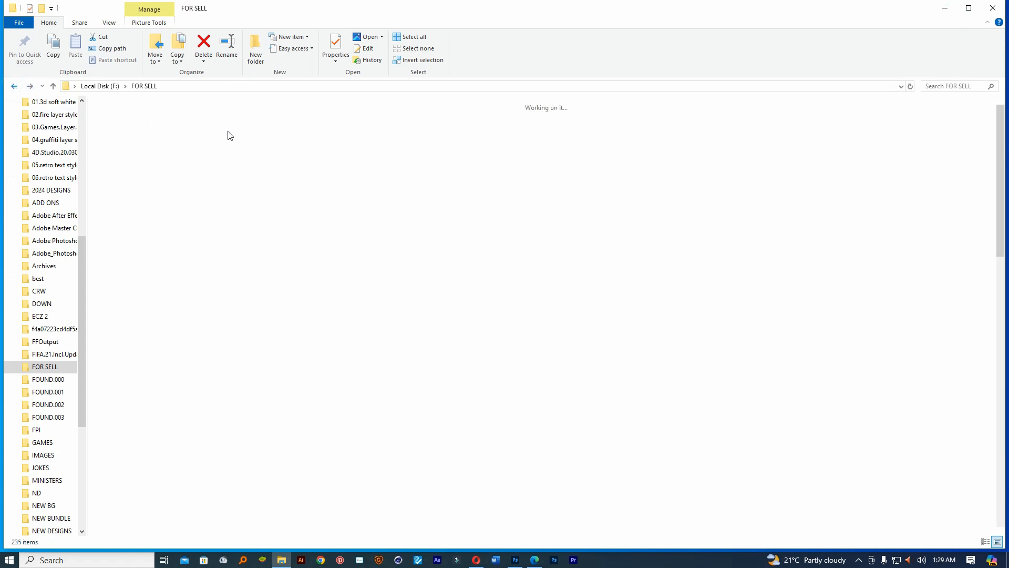
double_click(303, 124)
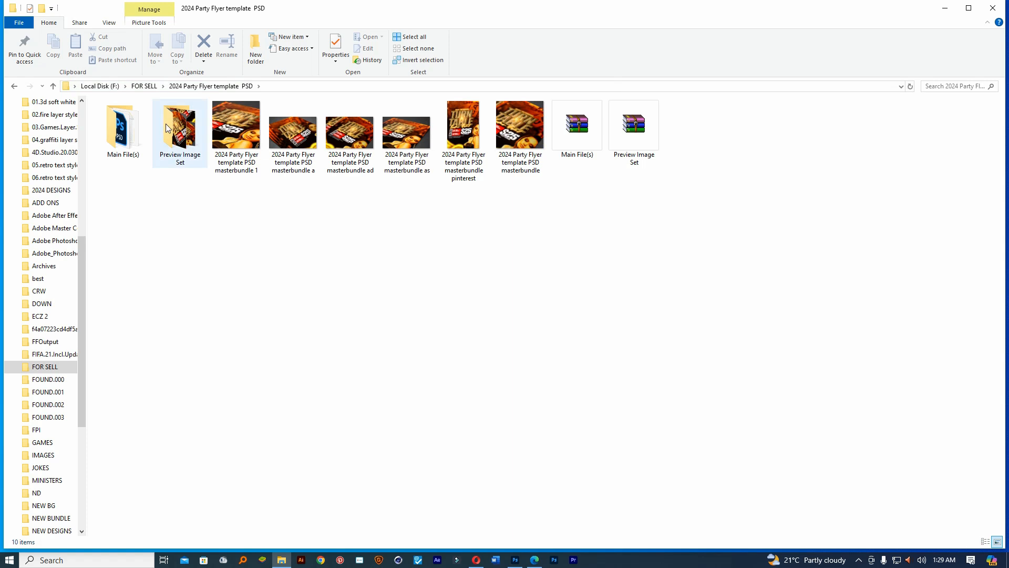
left_click(167, 128)
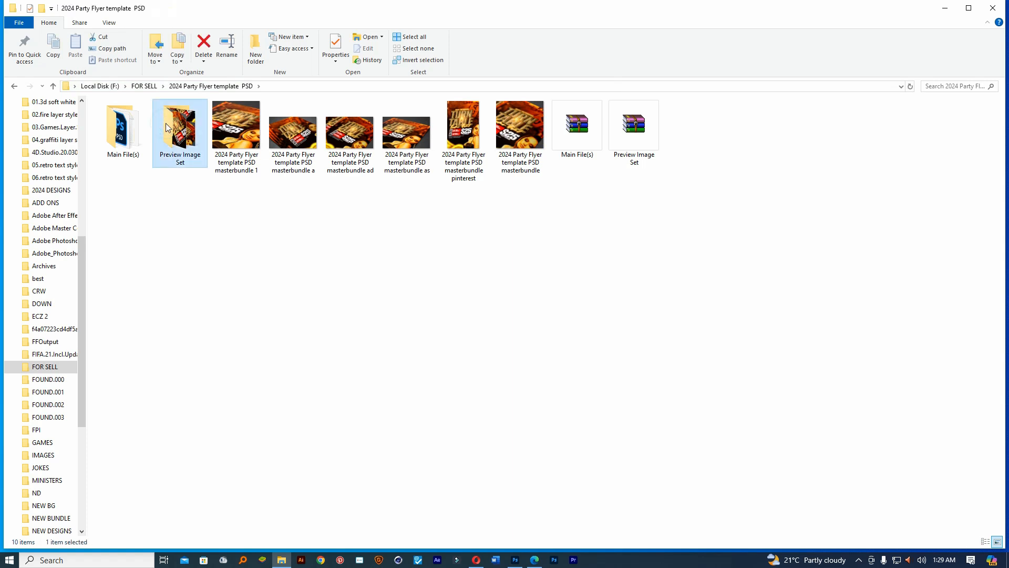
left_click(945, 8)
Switch back to Photoshop and close the burger restaurant and ladies' night flyer images to return to the portrait.
left_click(512, 562)
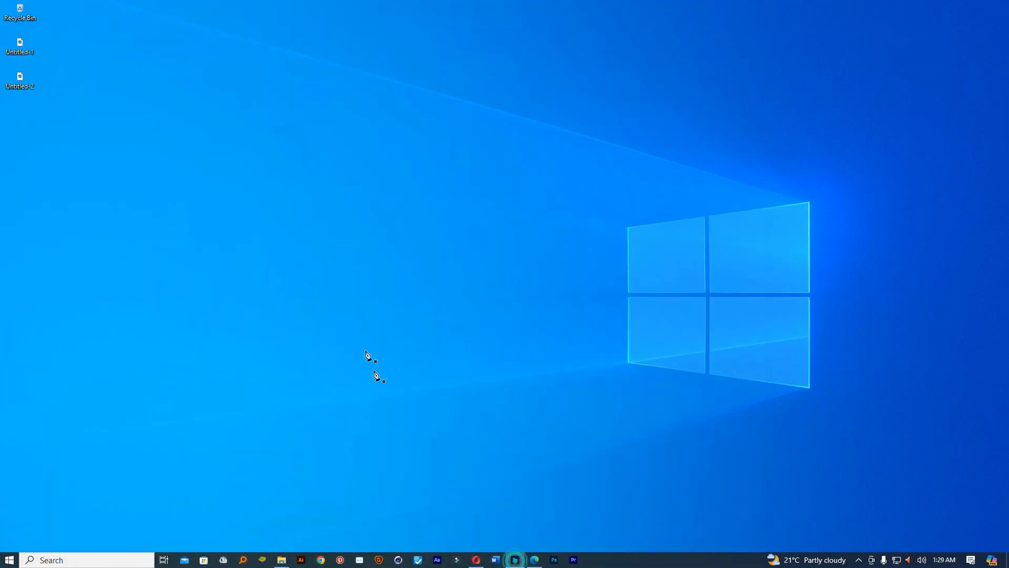
left_click(549, 34)
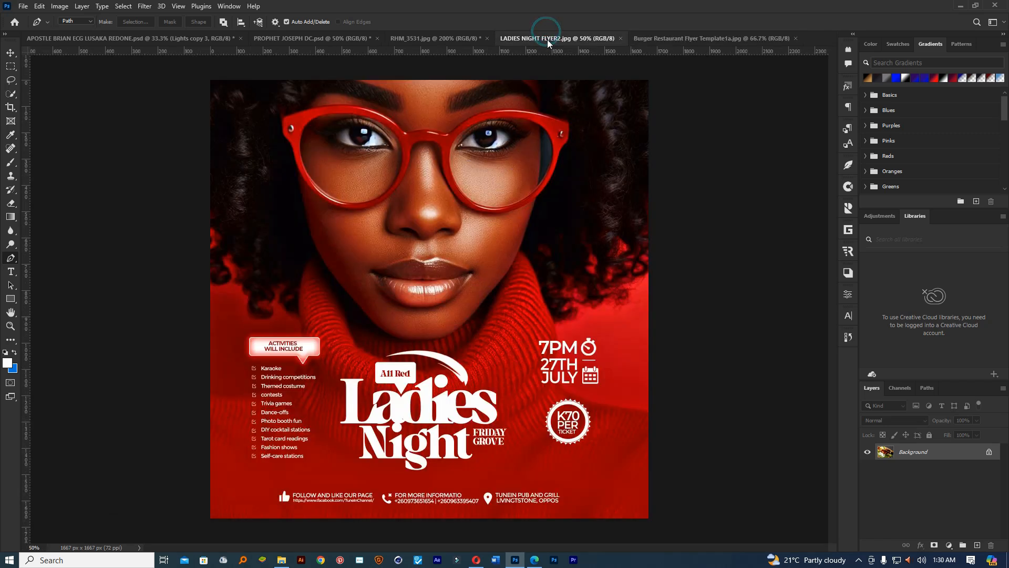
left_click(665, 45)
left_click(795, 39)
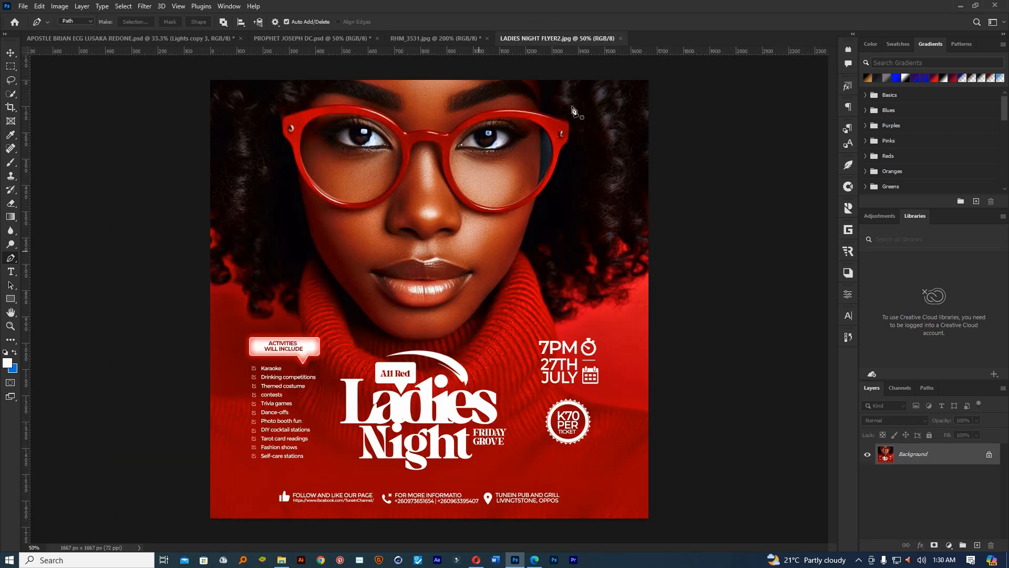
left_click(620, 38)
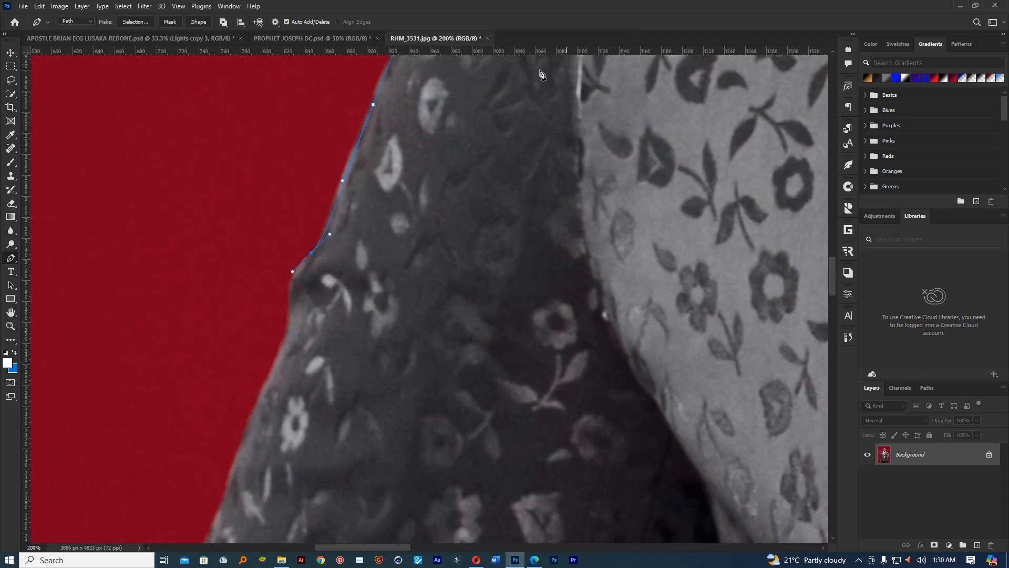
Continue the path from the mid-upper-arm fold down the outer edge of the left sleeve towards the elbow.
left_click_drag(309, 268, 340, 204)
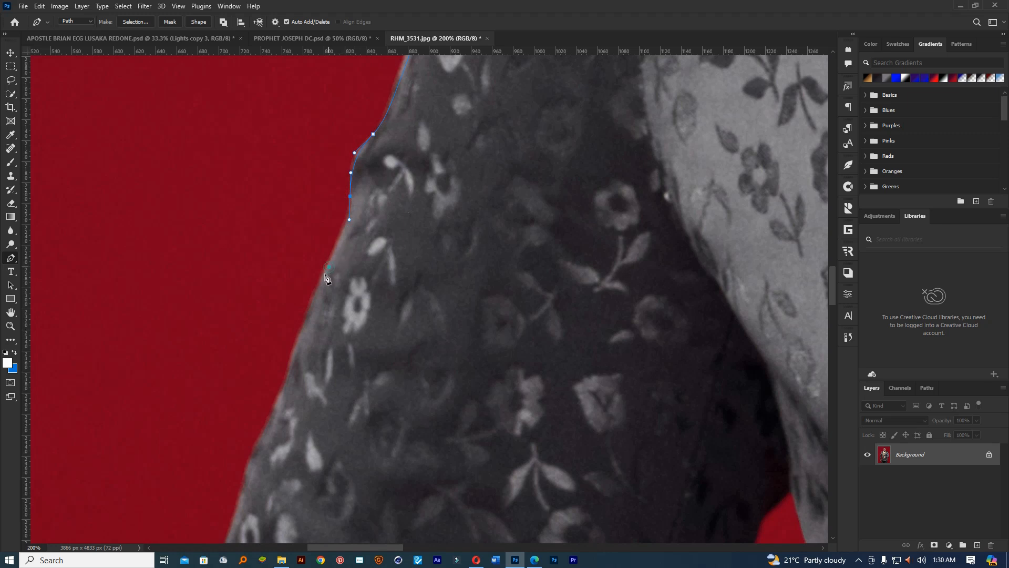
left_click_drag(299, 343, 358, 148)
left_click_drag(351, 185, 339, 211)
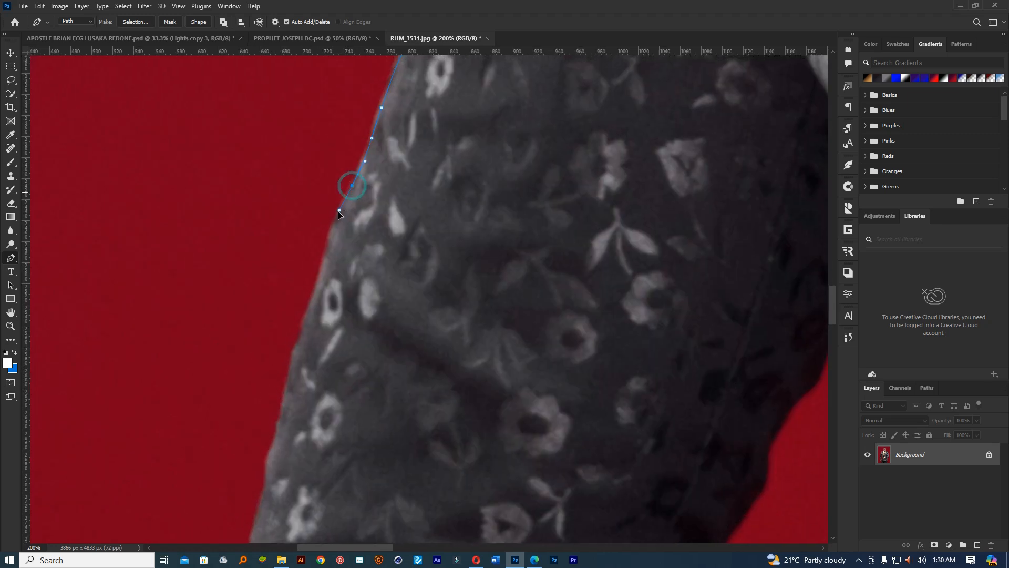
left_click_drag(327, 248, 322, 270)
left_click_drag(294, 356, 288, 373)
left_click_drag(332, 467, 173, 416)
left_click_drag(326, 315, 336, 108)
Trace the path around the small protruding fold at the left elbow, undoing misplaced points.
left_click_drag(309, 230, 300, 323)
left_click(317, 279)
key("ctrl+z")
key("ctrl+z")
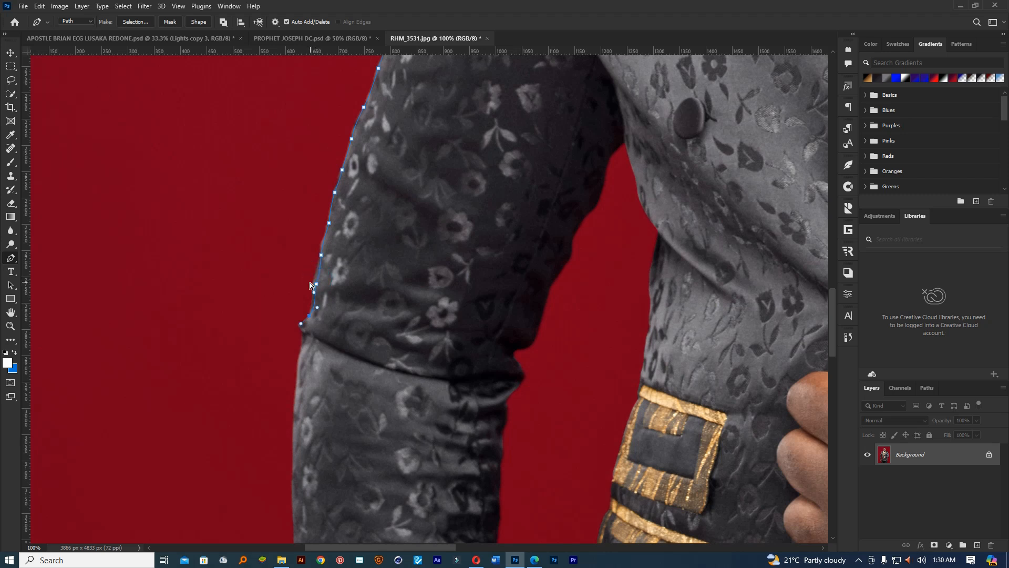
left_click_drag(308, 321, 301, 323)
left_click(301, 350)
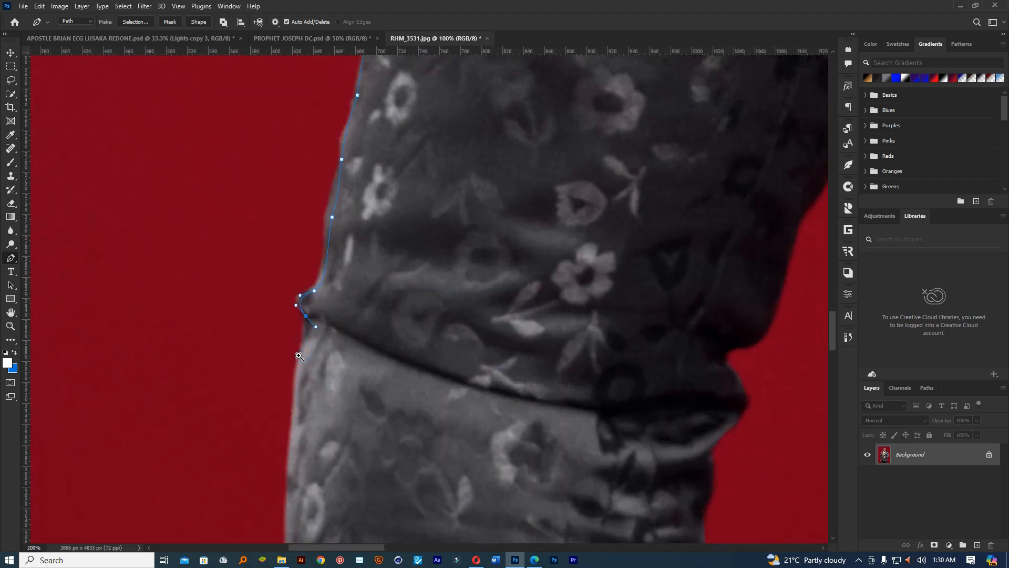
left_click(301, 350)
left_click_drag(274, 370, 426, 188)
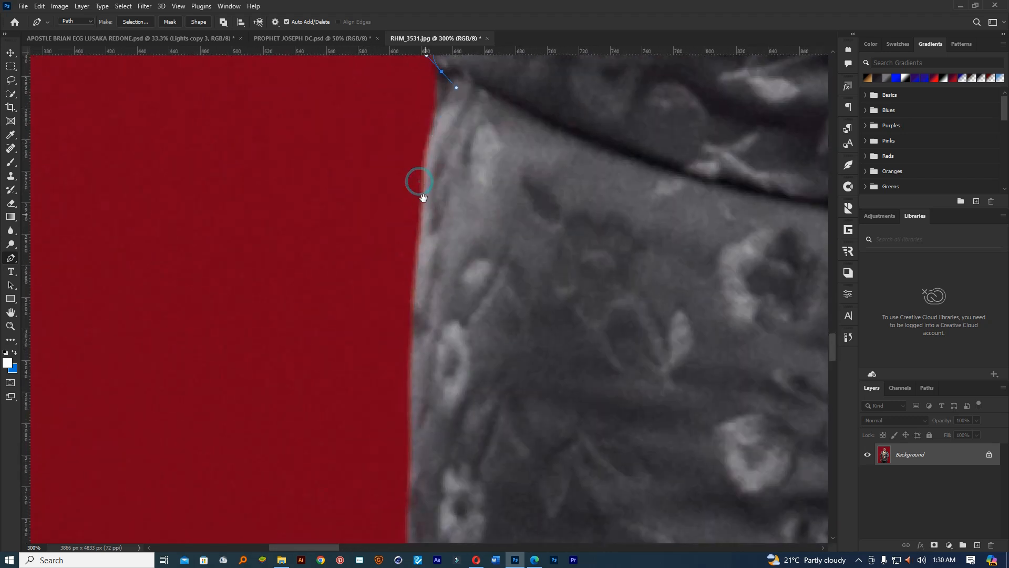
Add and adjust points just below the left elbow fold so the path follows the sleeve edge.
left_click_drag(432, 130, 434, 149)
left_click(428, 167)
left_click(441, 93)
left_click_drag(441, 71, 438, 71)
scroll(449, 136, "up", 2)
left_click_drag(443, 132, 440, 124)
Continue the path down the outer edge of the upper forearm on the left sleeve.
left_click(420, 356)
left_click(414, 414)
left_click(414, 442)
left_click_drag(384, 430, 341, 310)
left_click_drag(343, 362, 330, 363)
Reshape the path segment just above the left elbow fold with an added point to fit the sleeve edge.
left_click_drag(356, 241, 317, 256)
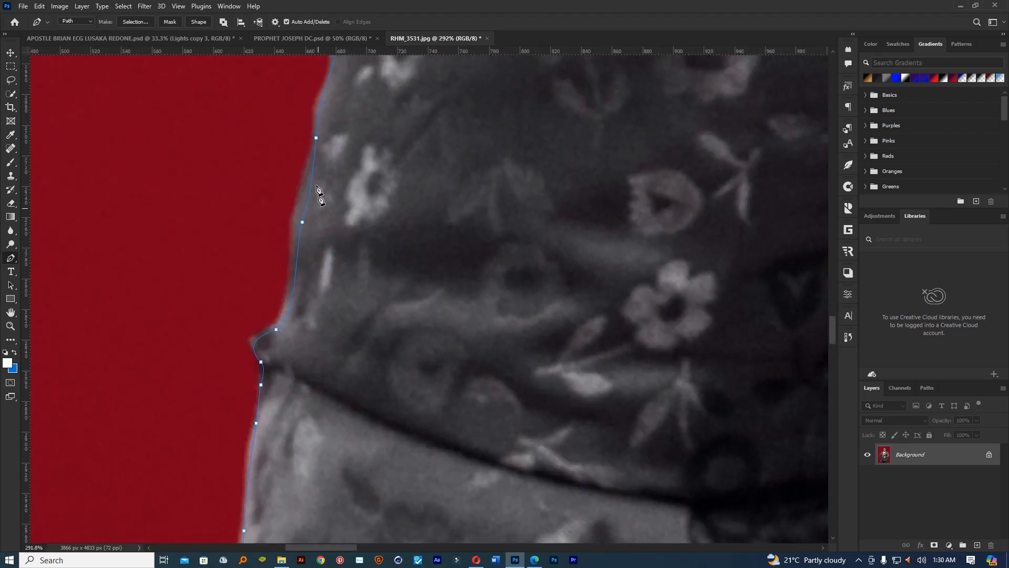
left_click(313, 182)
left_click_drag(313, 182, 295, 228)
Extend the path with curved points down the left forearm to the creases above the cuff.
scroll(304, 387, "down", 3)
scroll(310, 387, "down", 8)
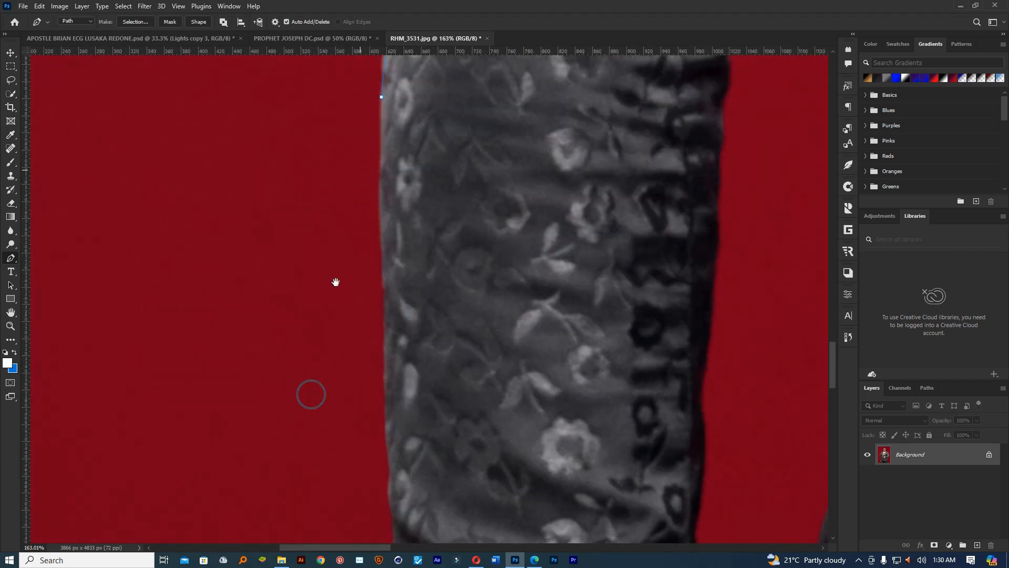
left_click_drag(384, 161, 384, 181)
scroll(396, 216, "down", 6)
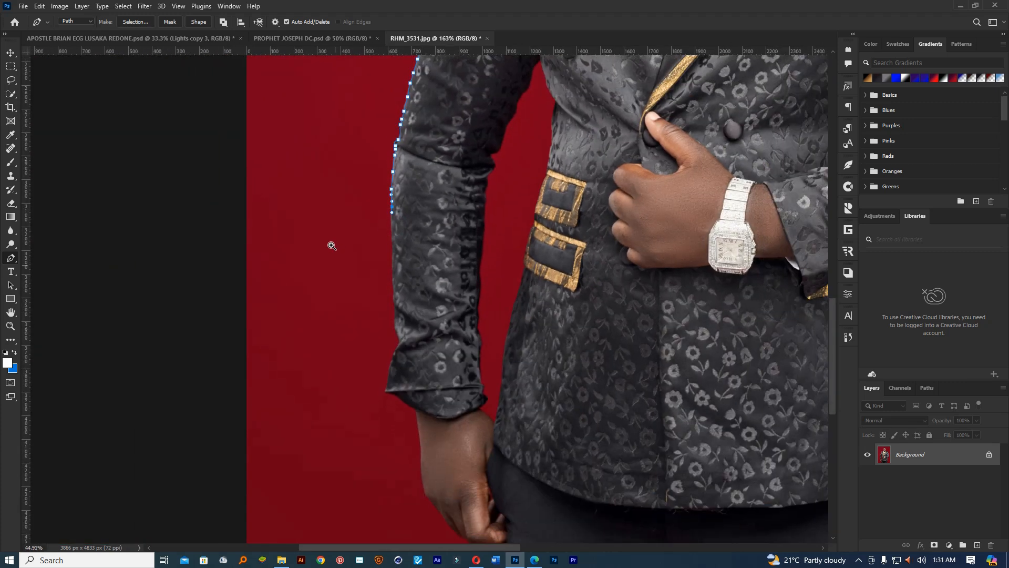
scroll(439, 244, "down", 3)
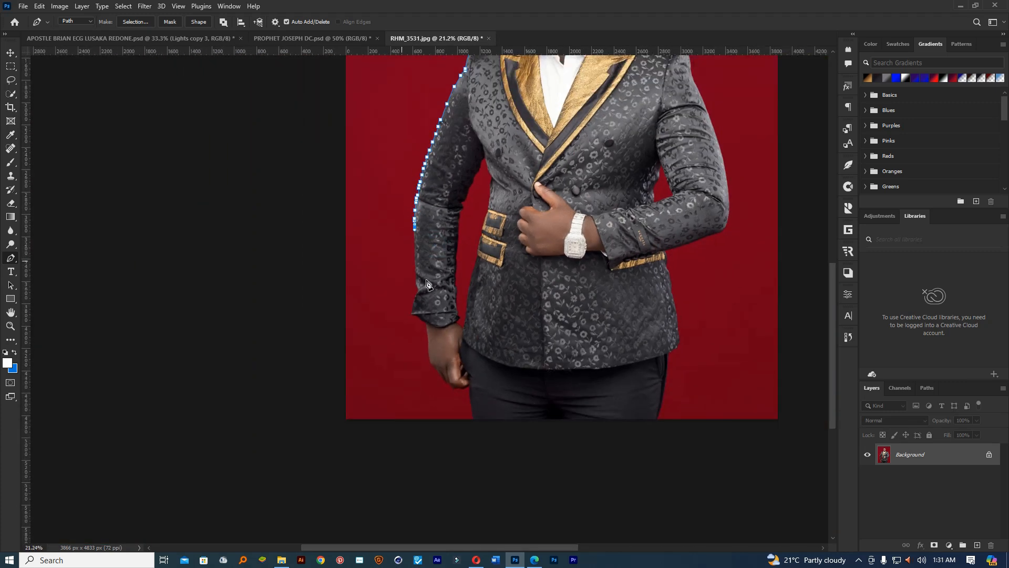
scroll(423, 227, "up", 5)
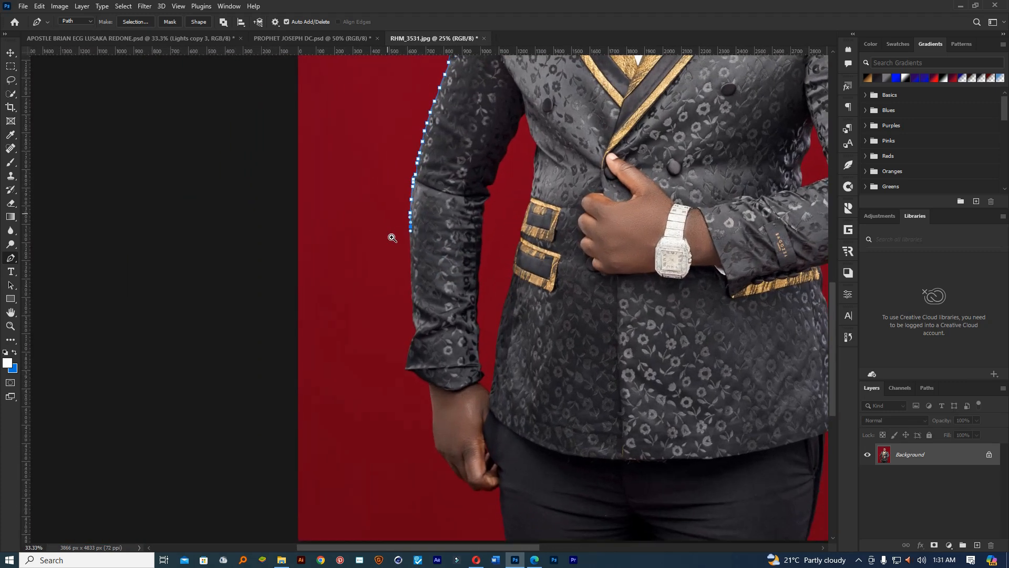
scroll(448, 251, "up", 5)
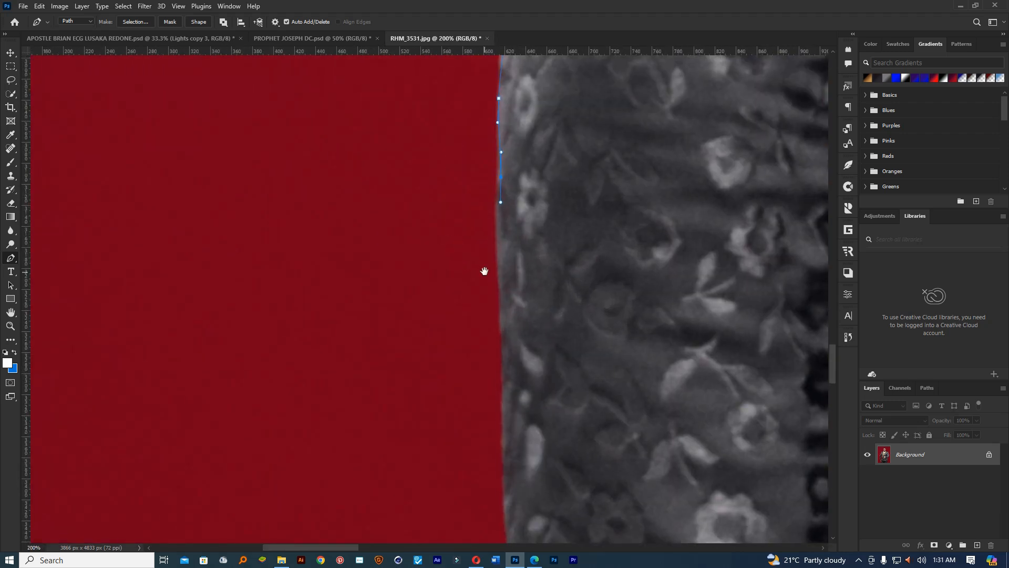
left_click_drag(484, 271, 394, 207)
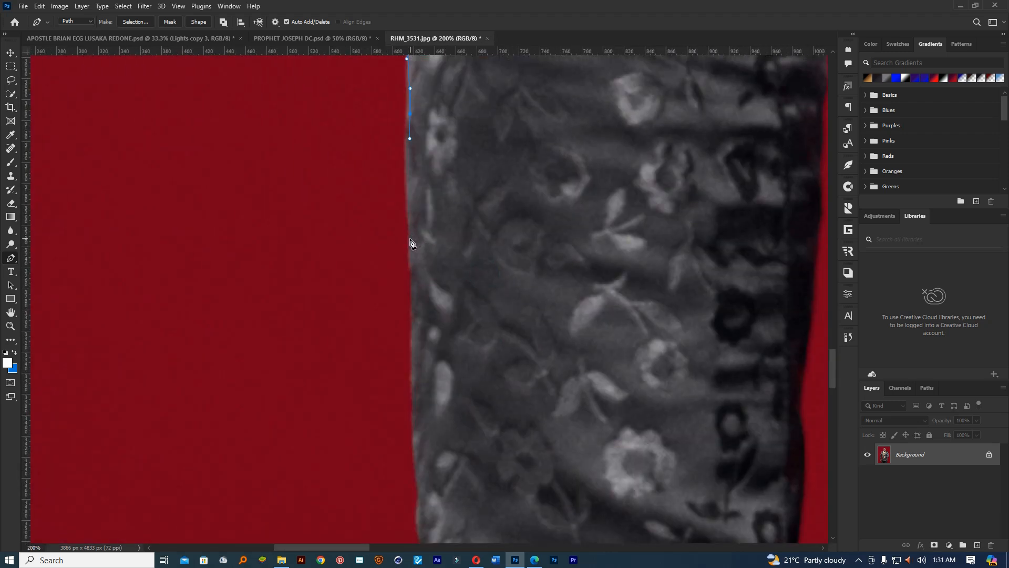
left_click_drag(414, 306, 414, 325)
left_click_drag(414, 369, 413, 434)
left_click_drag(423, 505, 421, 525)
Trace the outer edge of the left sleeve along the creases just above the cuff.
left_click_drag(456, 462, 362, 471)
left_click(457, 485)
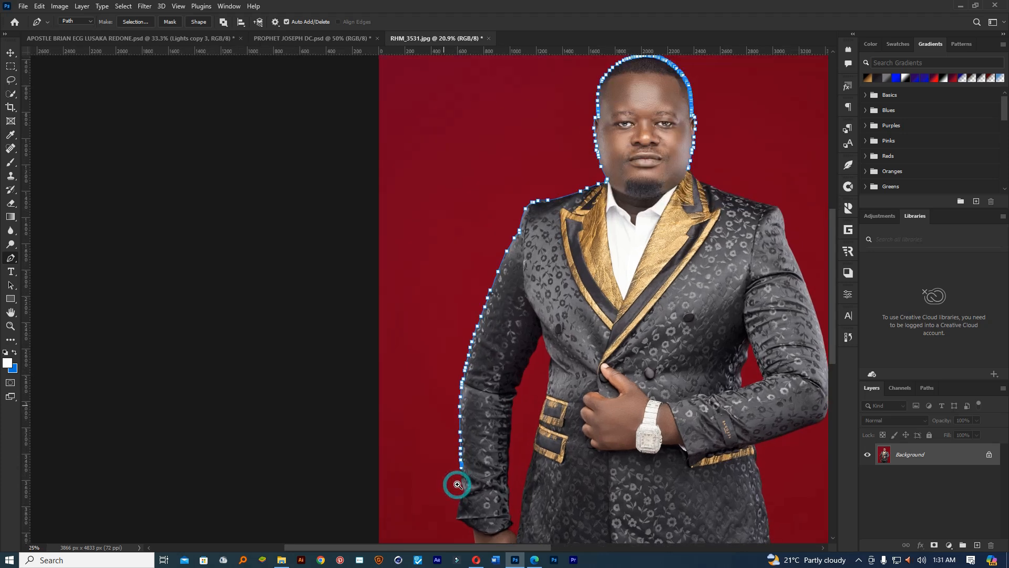
left_click(458, 483)
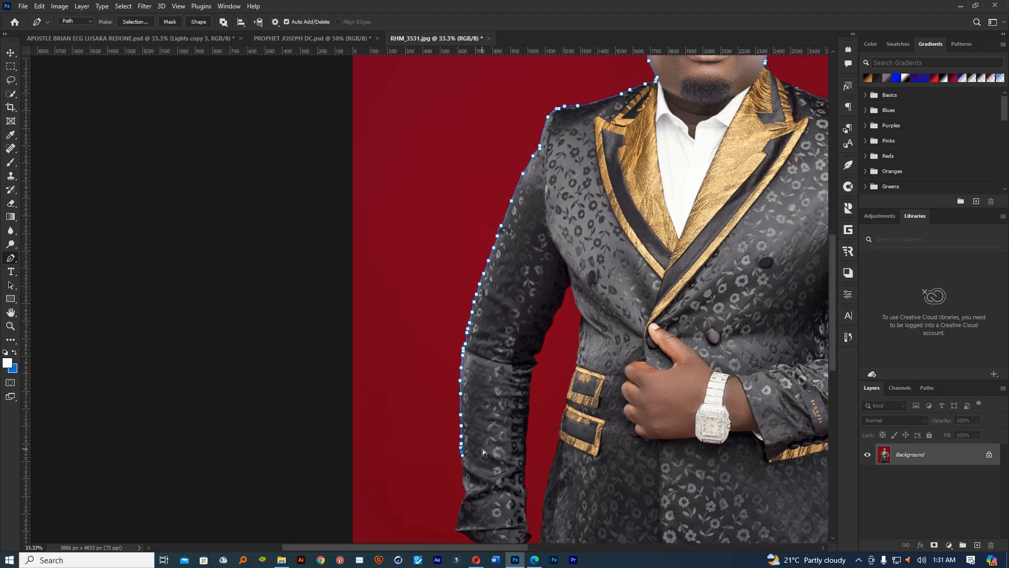
left_click(469, 480)
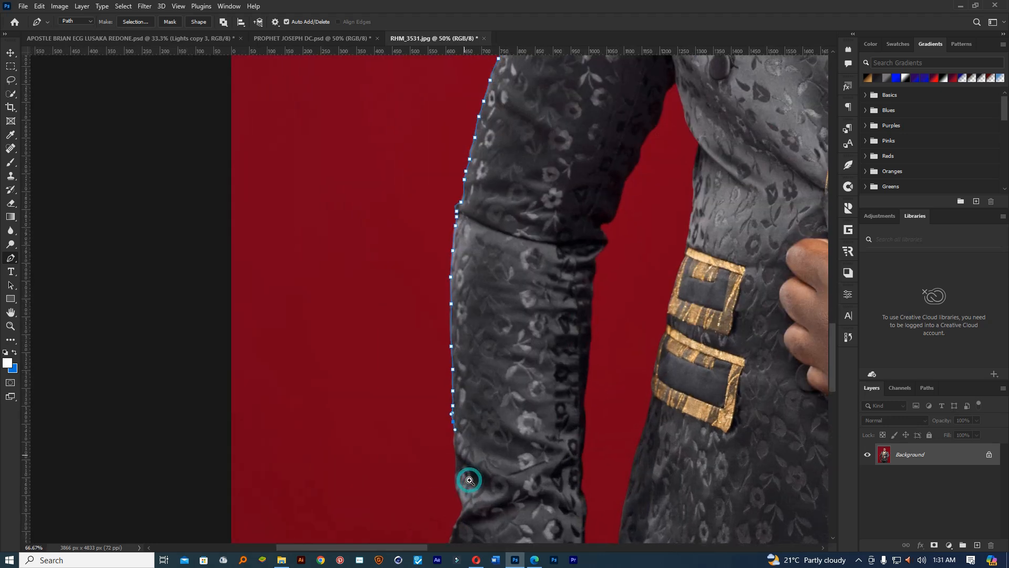
left_click(469, 480)
left_click(419, 373)
left_click_drag(408, 354, 413, 378)
left_click_drag(414, 419, 412, 433)
left_click_drag(411, 451, 411, 464)
left_click_drag(416, 490, 416, 395)
Trace the path down the flared left cuff, around its pointed corner and along its underside to the wrist.
left_click_drag(426, 497, 412, 334)
left_click_drag(398, 370, 394, 386)
left_click_drag(384, 420, 380, 294)
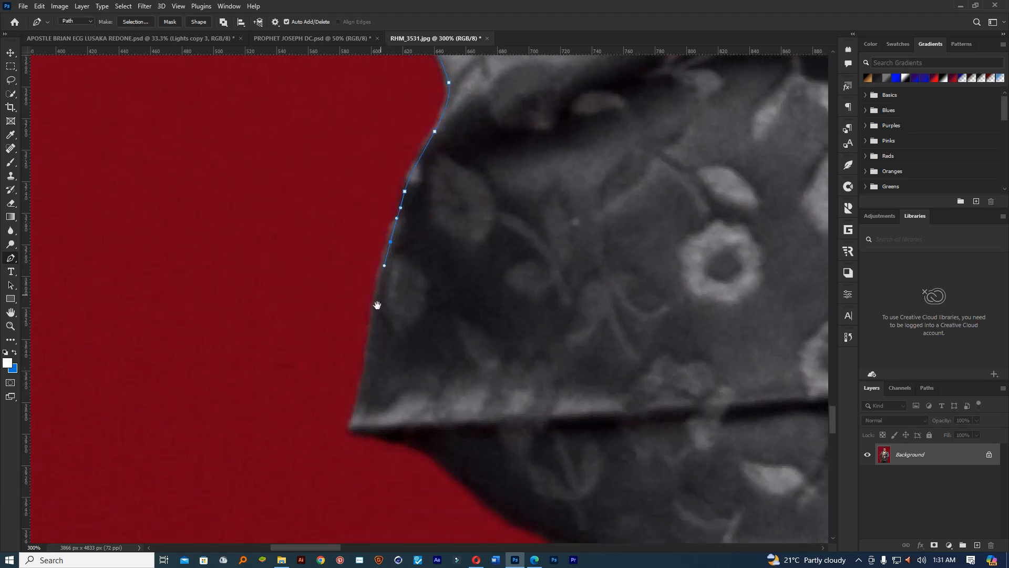
left_click_drag(369, 336, 360, 387)
left_click(351, 424)
left_click_drag(389, 441, 462, 484)
left_click_drag(468, 423, 457, 300)
left_click(478, 312)
Continue the path from the cuff down the wrist and the outer edge of the lowered hand.
left_click_drag(495, 447, 457, 390)
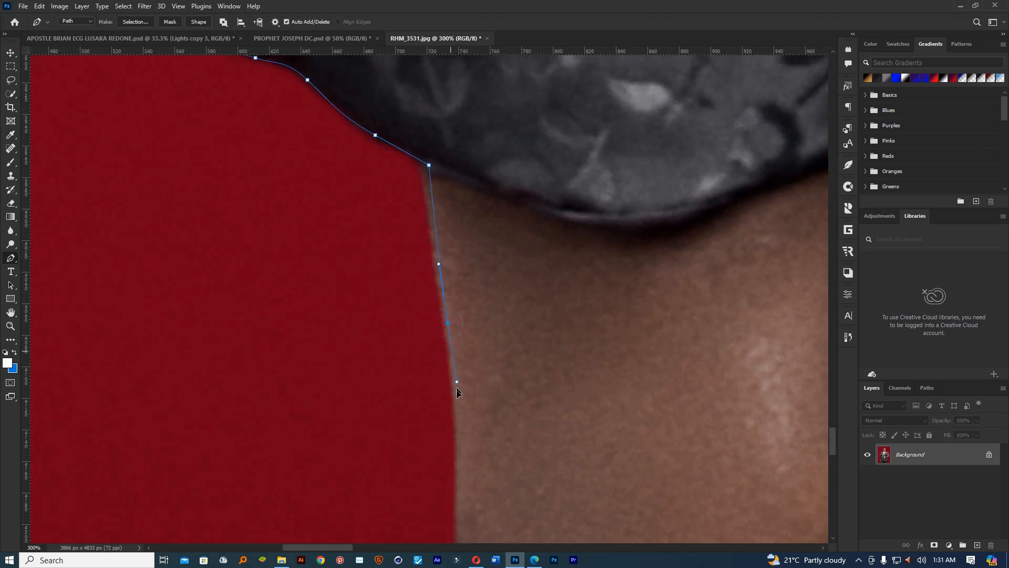
left_click_drag(485, 440, 440, 292)
left_click(435, 302)
left_click(434, 363)
left_click_drag(445, 438, 407, 199)
left_click(416, 239)
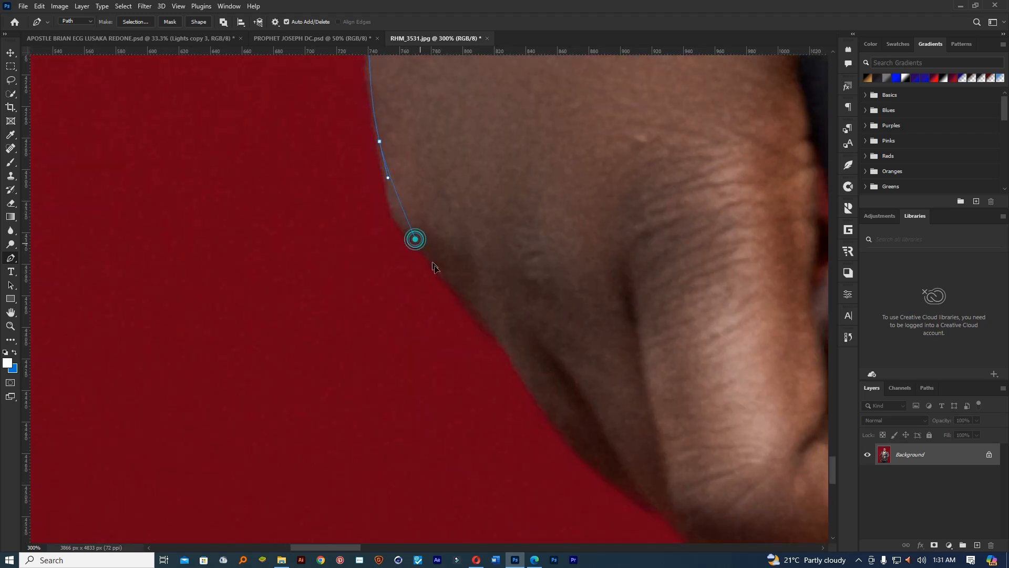
Trace the lower edge of the hand around the knuckles and fingers to where it meets the trousers, fitting the last curve.
left_click_drag(488, 325, 380, 136)
left_click_drag(412, 192, 473, 243)
left_click(481, 237)
left_click_drag(536, 295, 554, 312)
left_click(575, 312)
left_click(610, 303)
left_click_drag(675, 317, 699, 315)
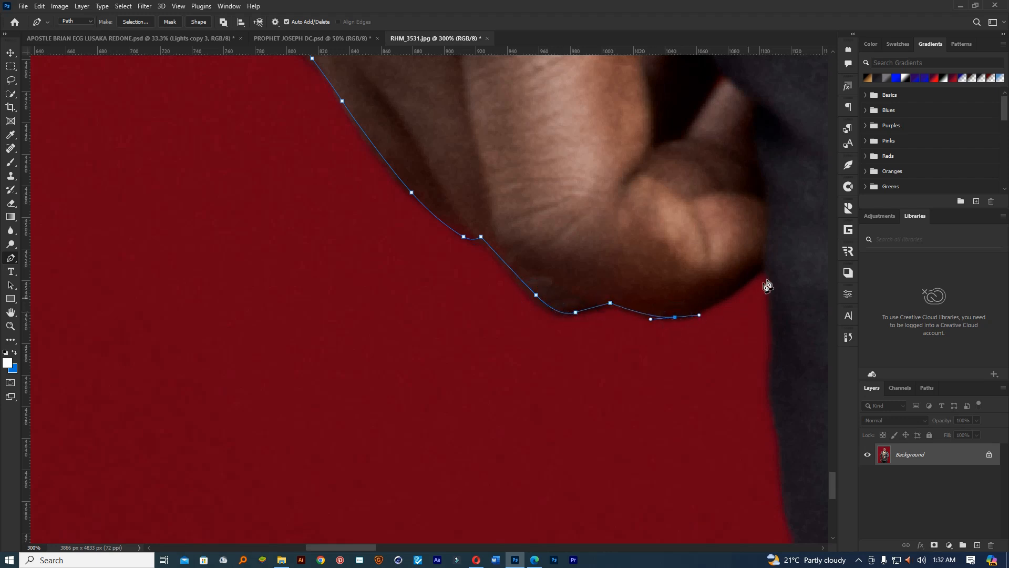
left_click(765, 267)
left_click(725, 301)
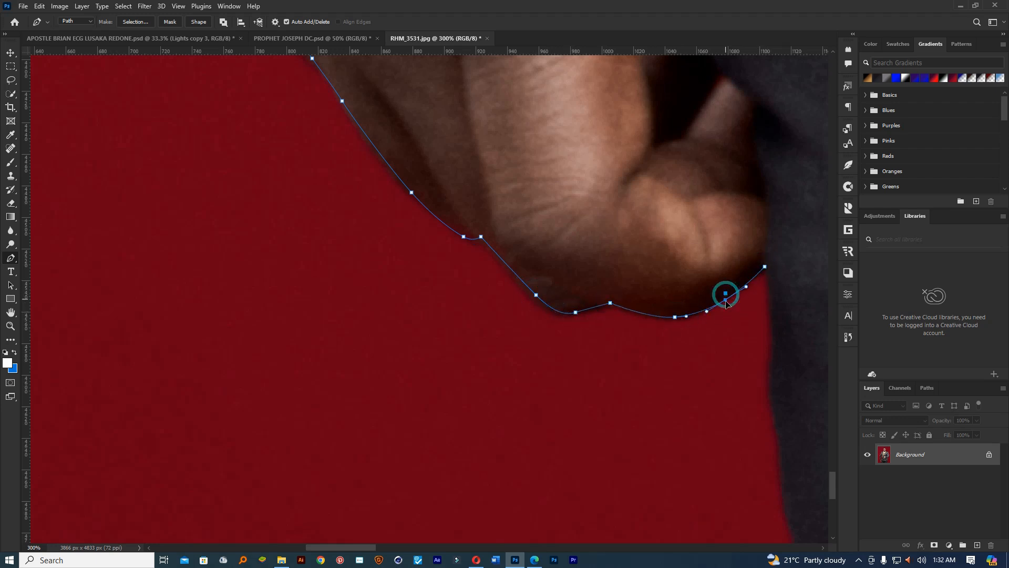
Trace the path down the left trouser edge from the hand to the bottom border of the photo.
left_click_drag(776, 322, 619, 235)
left_click_drag(627, 302, 632, 330)
left_click(635, 372)
left_click_drag(669, 443, 607, 265)
left_click_drag(644, 427, 643, 446)
left_click_drag(592, 289, 597, 307)
left_click_drag(592, 349, 597, 378)
left_click_drag(610, 414, 493, 351)
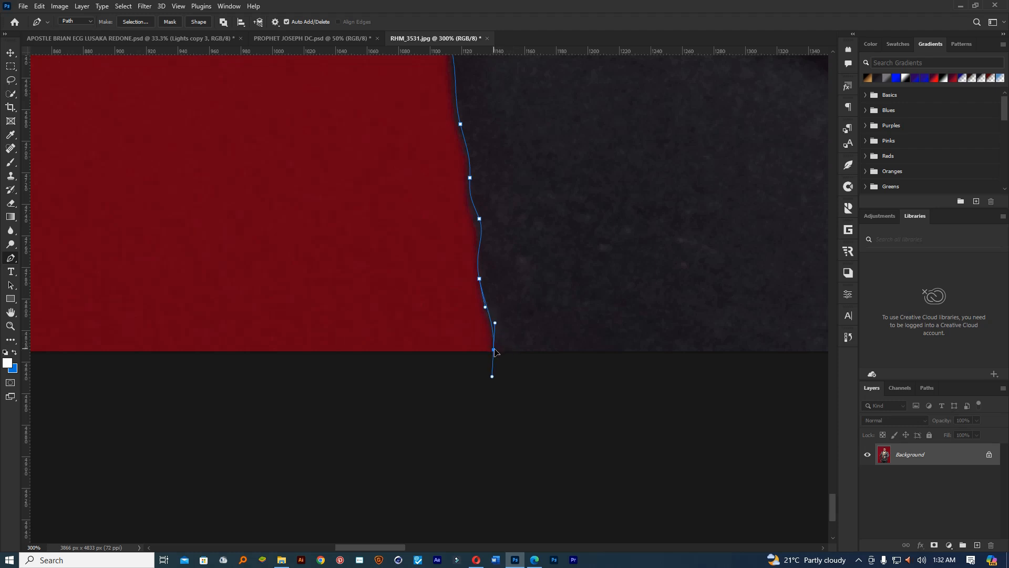
Carry the path along the photo's bottom border to the outer edge of the right trouser leg.
left_click_drag(575, 352, 239, 356)
left_click_drag(534, 360, 313, 352)
left_click_drag(460, 349, 298, 344)
left_click_drag(537, 341, 158, 373)
left_click_drag(531, 349, 501, 348)
left_click_drag(199, 328, 557, 311)
left_click_drag(514, 353, 446, 368)
left_click(519, 373)
Trace the lower part of the right trouser edge upward, following its small bumps.
left_click(528, 330)
left_click(538, 304)
left_click(547, 283)
left_click(551, 275)
left_click(554, 263)
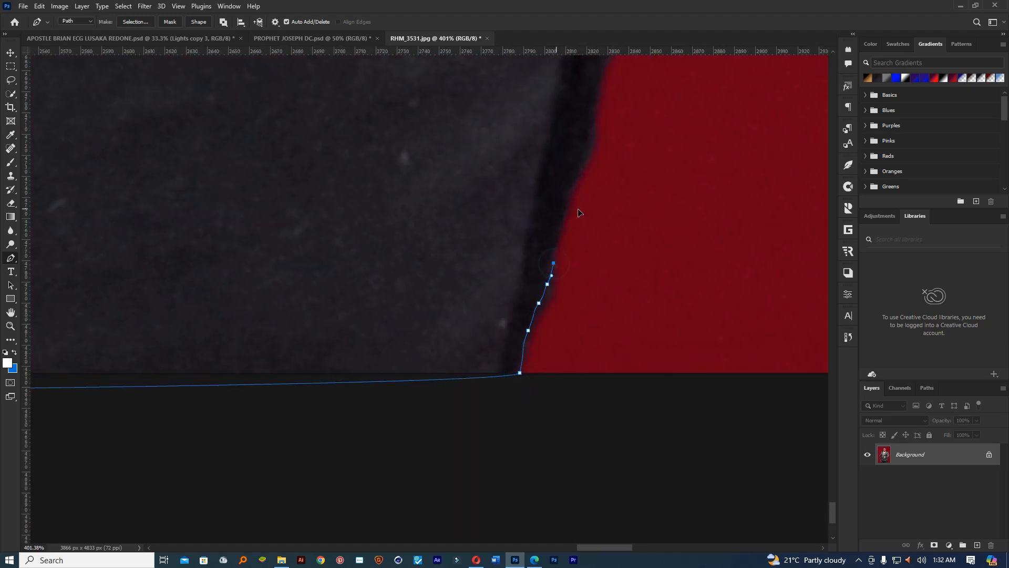
left_click(574, 182)
left_click(585, 165)
left_click(593, 152)
left_click(591, 132)
scroll(592, 130, "up", 5)
scroll(592, 131, "right", 2)
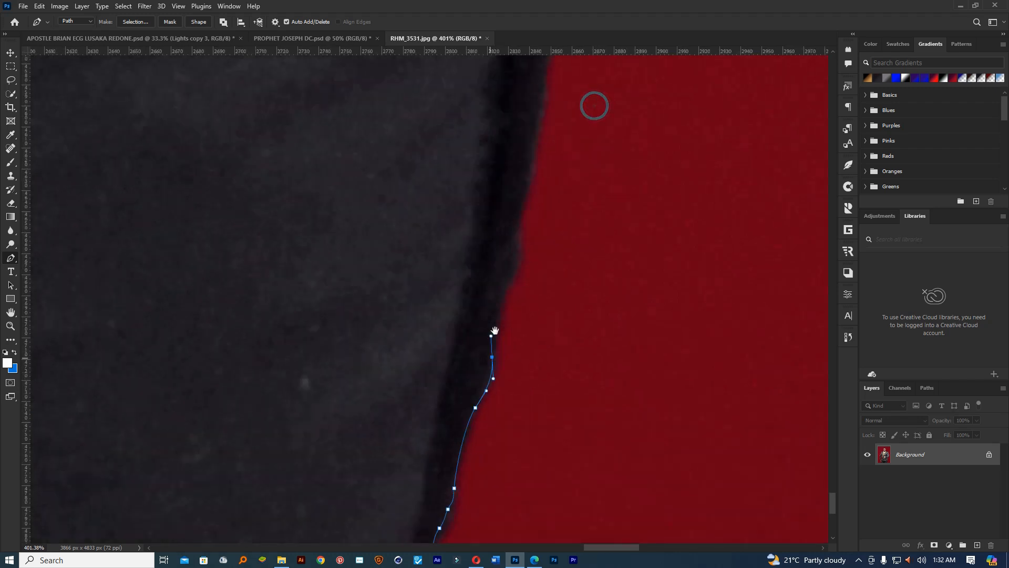
left_click(505, 292)
left_click_drag(516, 260, 515, 244)
left_click(529, 183)
Continue the path up the creased right trouser edge towards the jacket hem.
left_click_drag(547, 113, 458, 484)
left_click(452, 422)
left_click(462, 380)
left_click(477, 354)
left_click_drag(470, 337, 470, 328)
left_click(470, 305)
left_click(480, 276)
left_click(483, 248)
left_click(488, 236)
left_click(489, 205)
left_click(492, 186)
left_click_drag(508, 156, 459, 379)
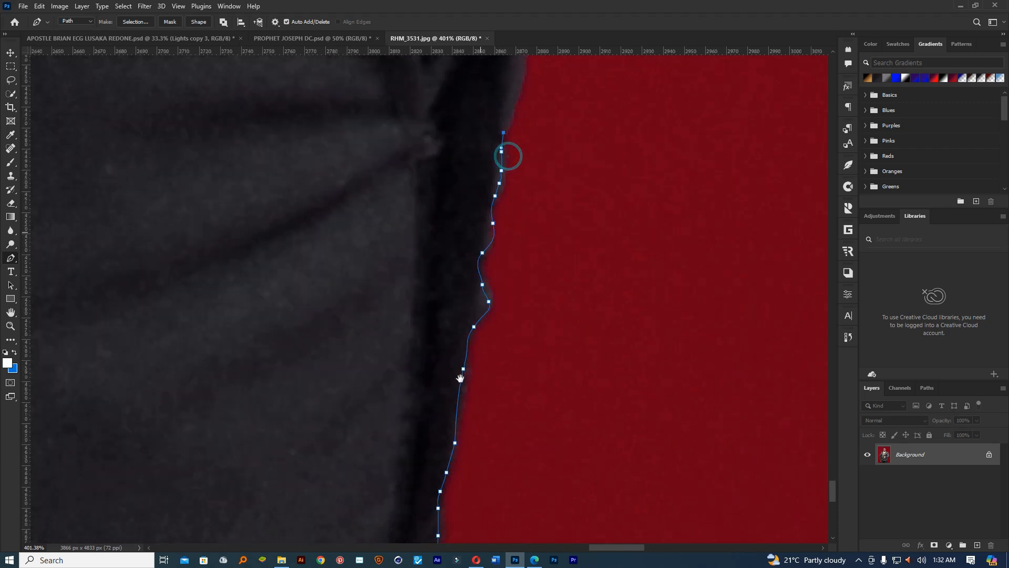
left_click_drag(477, 258, 460, 352)
left_click_drag(457, 249, 458, 189)
left_click(467, 81)
Trace the jacket hem from the trousers around its rounded right corner.
left_click_drag(480, 99, 390, 348)
left_click_drag(432, 296, 451, 277)
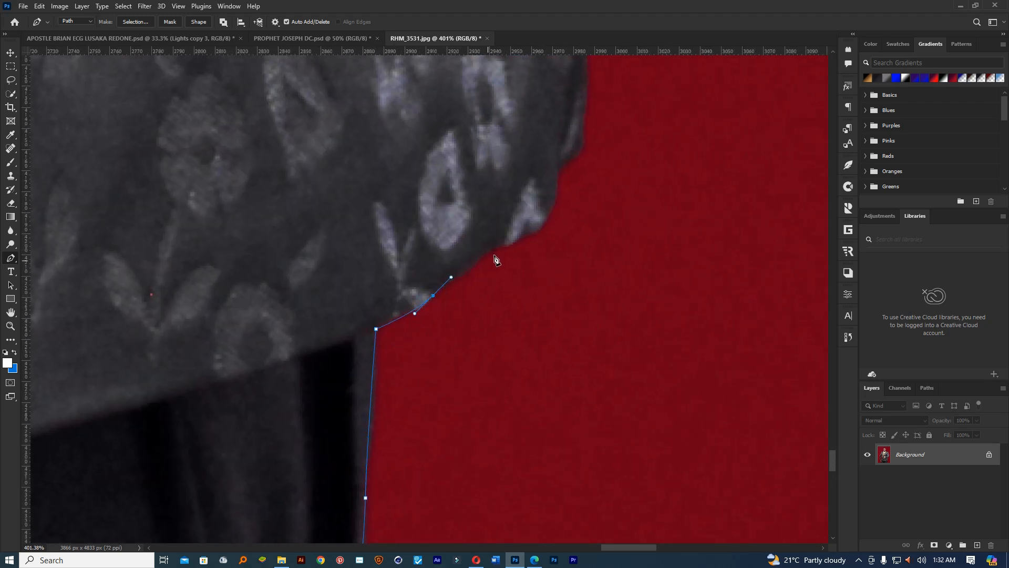
left_click_drag(498, 245, 552, 200)
left_click(558, 163)
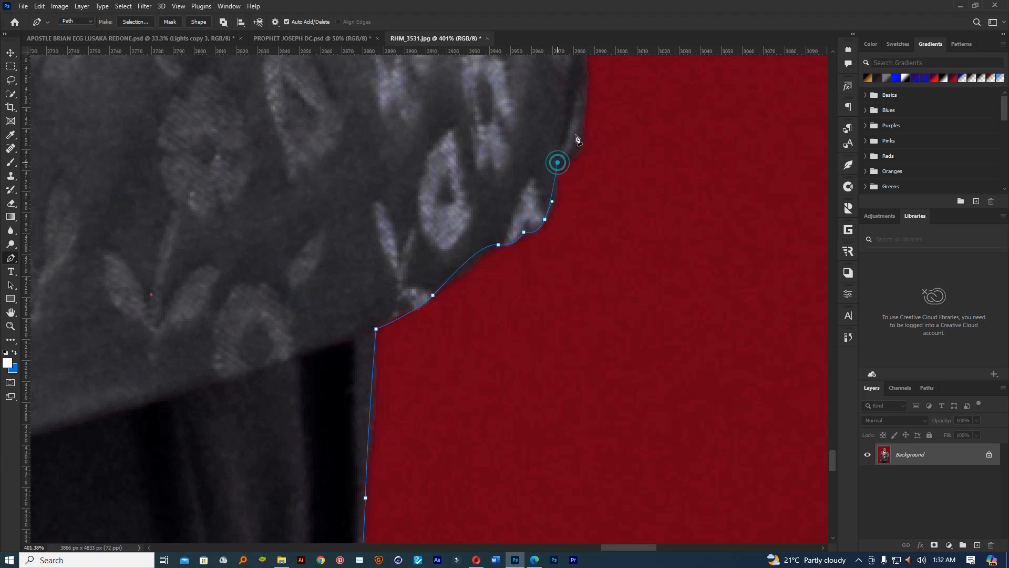
scroll(567, 147, "up", 5)
scroll(568, 147, "right", 2)
left_click(514, 379)
left_click_drag(515, 371, 512, 324)
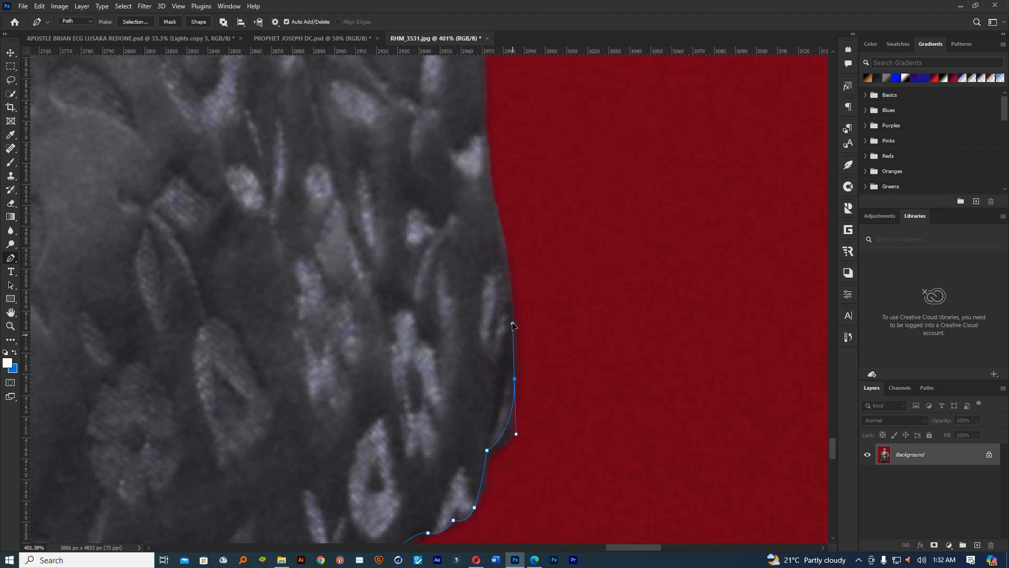
Trace the right side edge of the jacket from the hem up towards the gold pocket flap.
left_click_drag(492, 178, 479, 430)
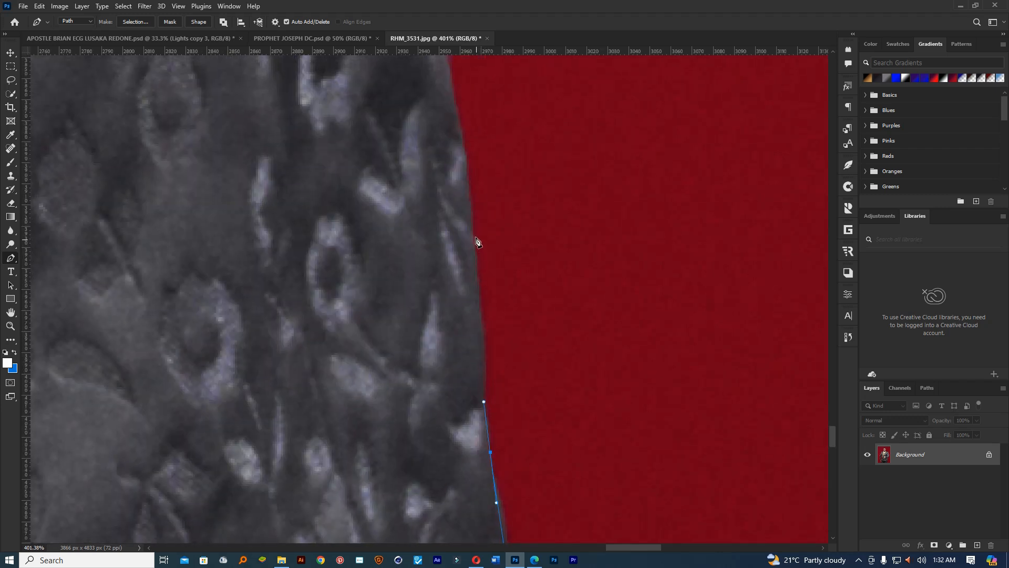
left_click_drag(471, 226, 507, 388)
left_click_drag(477, 230, 517, 448)
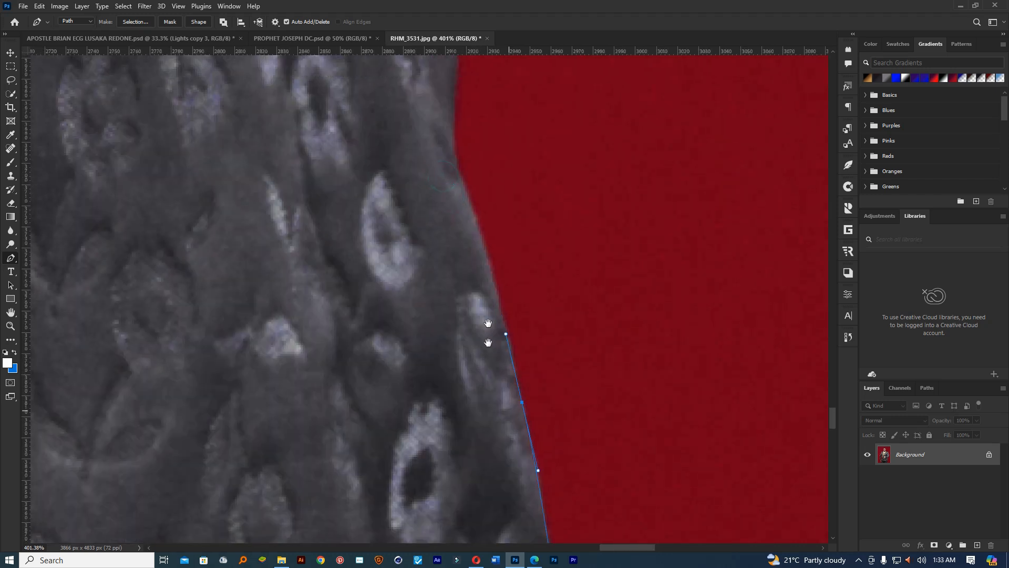
left_click_drag(455, 151, 451, 104)
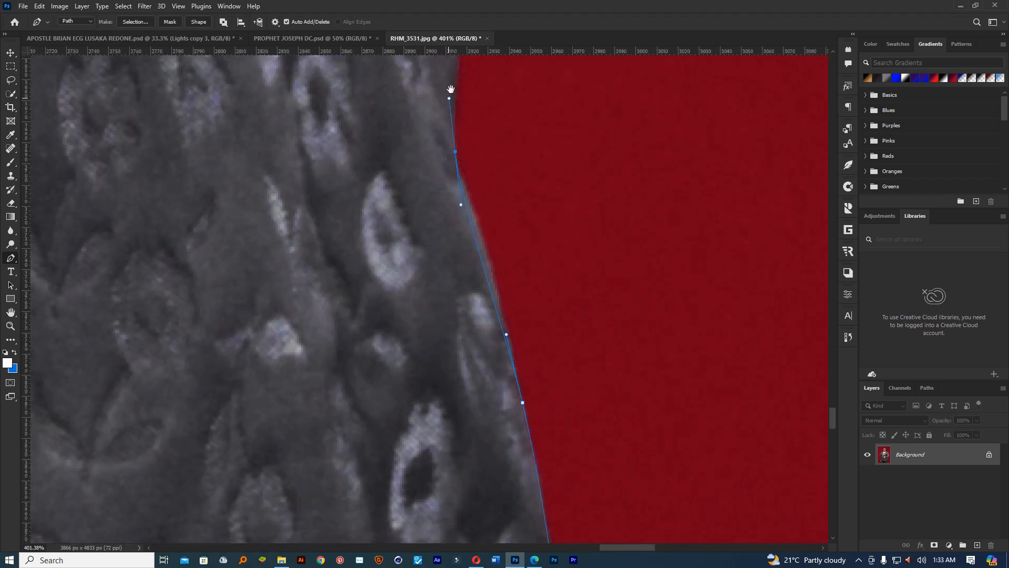
scroll(450, 92, "up", 5)
left_click_drag(453, 257, 437, 190)
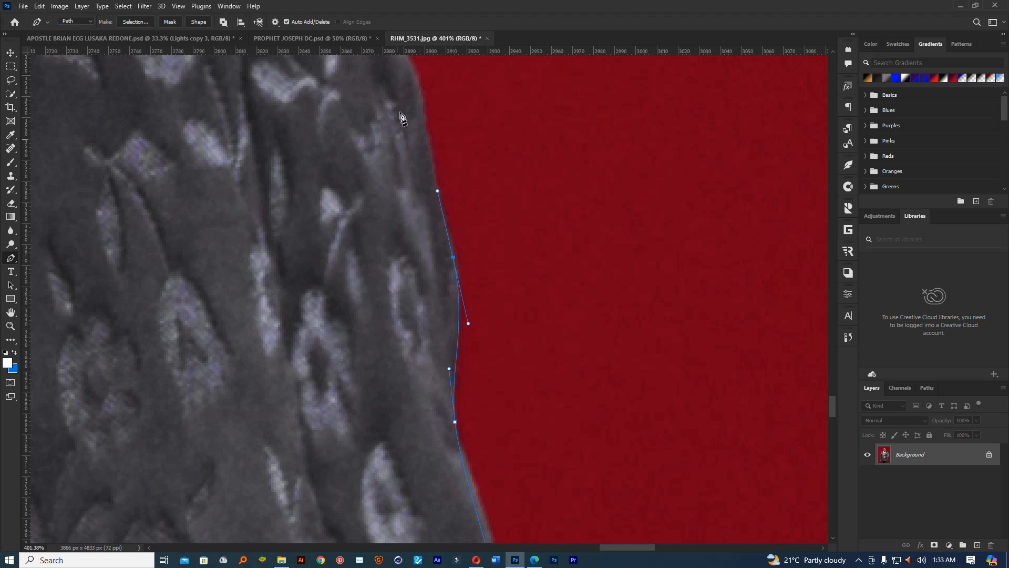
left_click_drag(426, 116, 550, 325)
left_click_drag(529, 257, 514, 229)
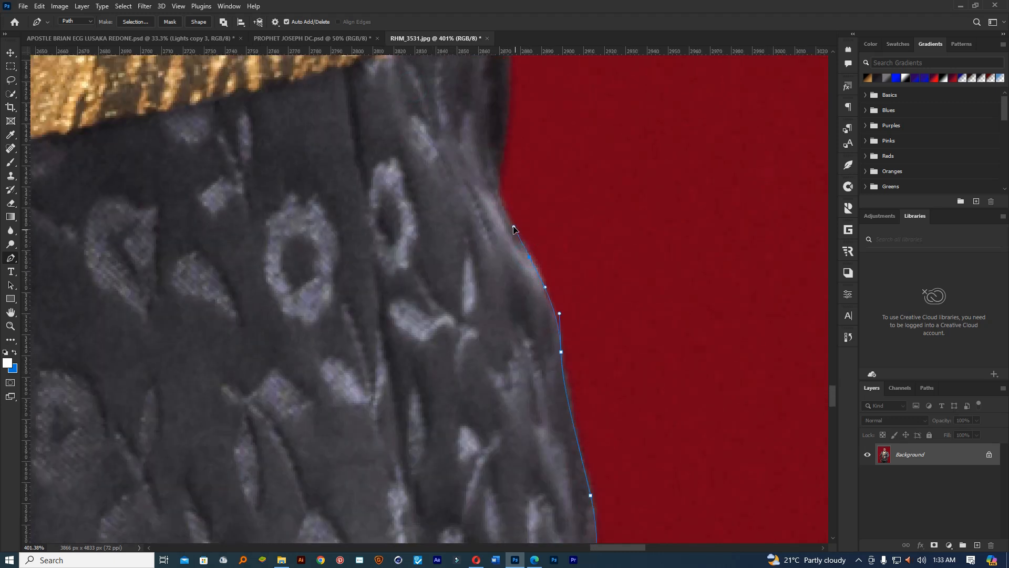
Fit the path along the jacket edge beside the gold pocket flap up to where it meets the bent sleeve.
left_click_drag(500, 177, 504, 140)
left_click(548, 301)
left_click_drag(549, 299, 544, 298)
left_click_drag(514, 185, 509, 444)
left_click(468, 166)
left_click(482, 292)
left_click_drag(482, 292, 502, 304)
left_click_drag(481, 205, 478, 210)
left_click(503, 367)
left_click_drag(503, 367, 499, 369)
key("space")
mouse_move(461, 314)
left_mouse_down()
mouse_move(423, 394)
mouse_move(461, 323)
left_mouse_up()
Trace the underside of the bent right sleeve along the forearm towards the elbow.
left_click_drag(631, 206, 465, 332)
left_click_drag(499, 174, 400, 352)
key("space")
left_click_drag(367, 429, 625, 226)
left_click_drag(531, 263, 153, 434)
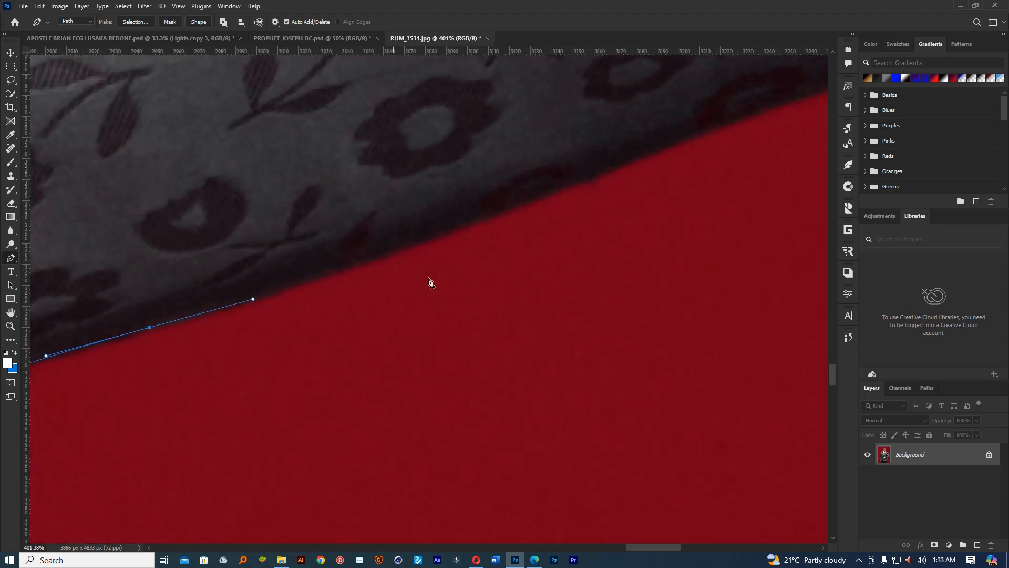
left_click_drag(477, 220, 578, 179)
key("space")
left_click_drag(653, 169, 235, 357)
left_click(389, 286)
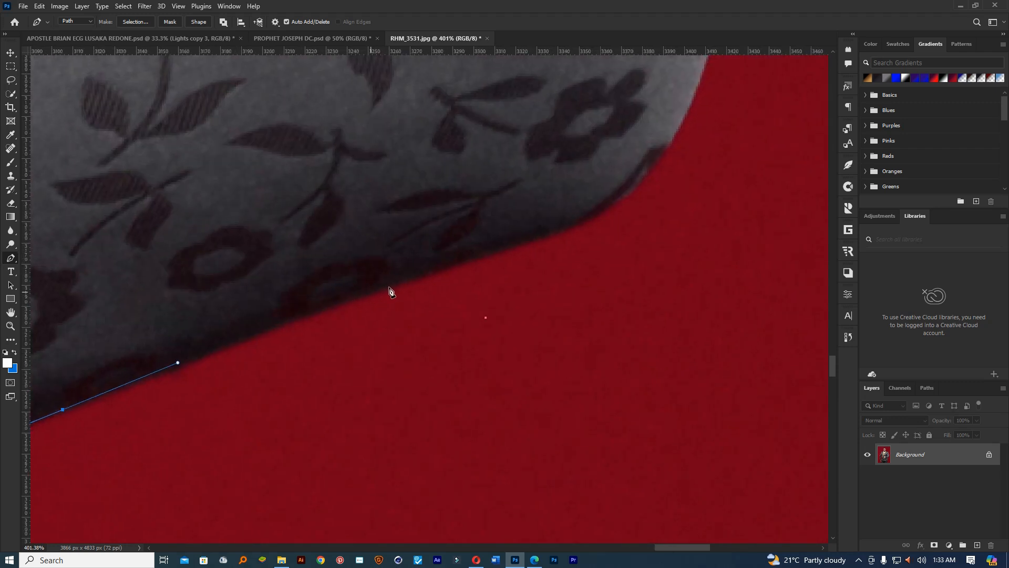
left_click_drag(416, 279, 491, 253)
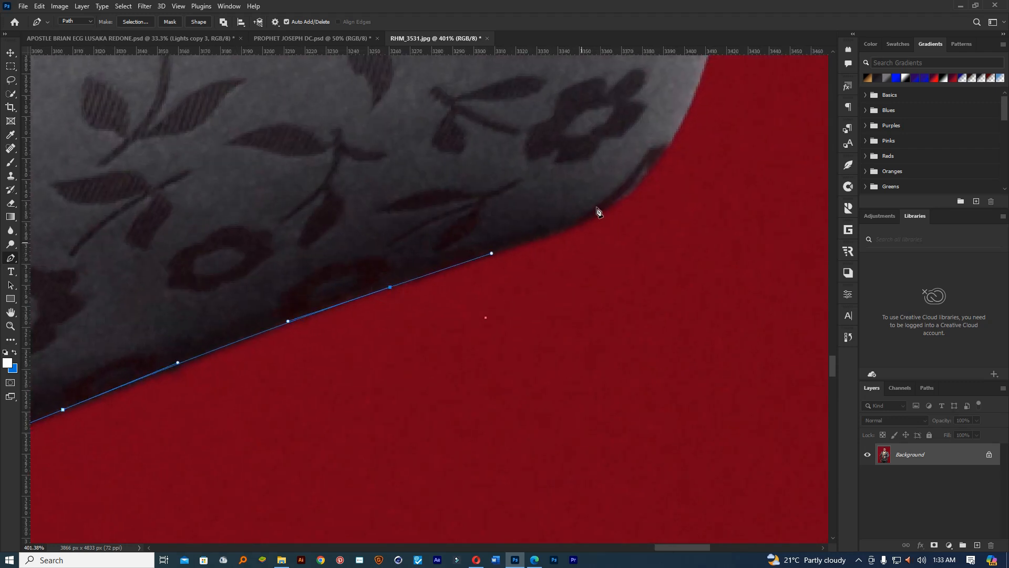
Curve the path around the elbow of the bent sleeve and start up its outer edge.
left_click_drag(637, 184, 670, 148)
left_click_drag(694, 92, 708, 59)
key("space")
left_click_drag(697, 115, 614, 269)
left_click_drag(657, 101, 663, 56)
key("space")
left_click_drag(659, 159, 533, 419)
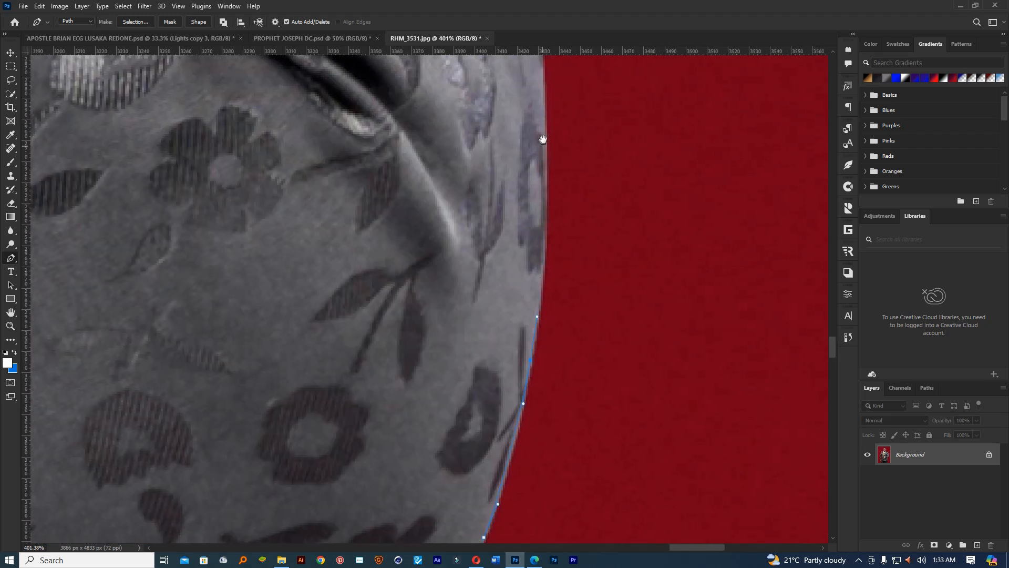
Trace the outer edge of the right sleeve from above the elbow to the middle of the upper arm.
left_click_drag(545, 124, 501, 91)
left_click_drag(522, 255, 542, 414)
left_click_drag(486, 129, 489, 259)
left_click_drag(481, 210, 473, 169)
left_click_drag(456, 104, 481, 282)
left_click_drag(463, 202, 455, 167)
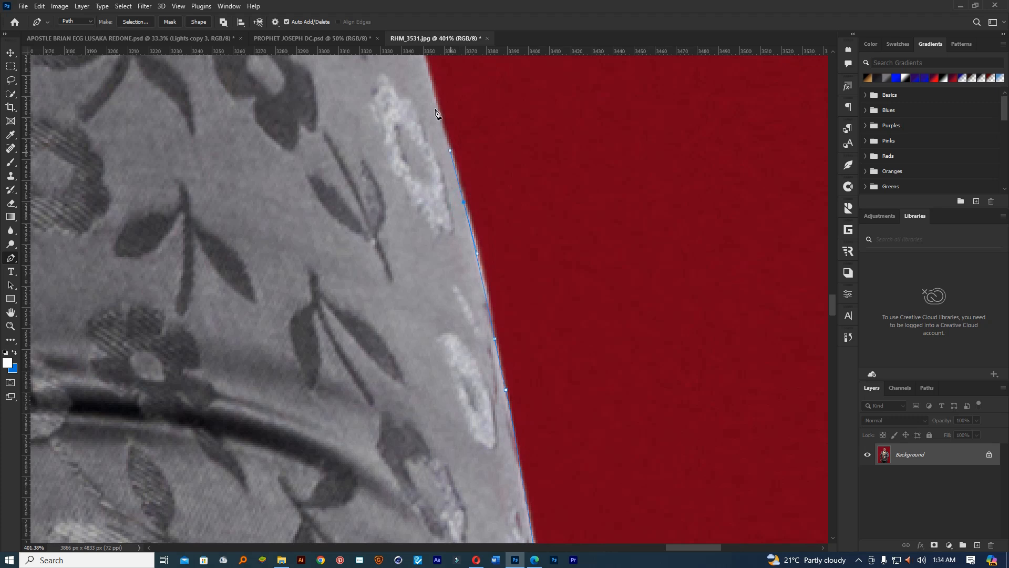
left_click_drag(432, 90, 424, 63)
left_click_drag(453, 147, 530, 387)
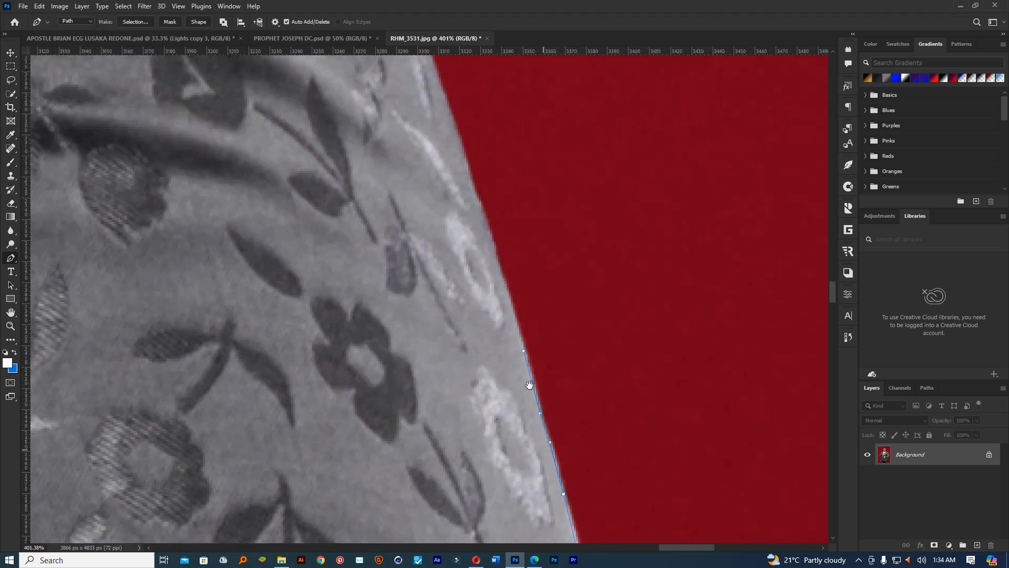
left_click_drag(443, 98, 486, 243)
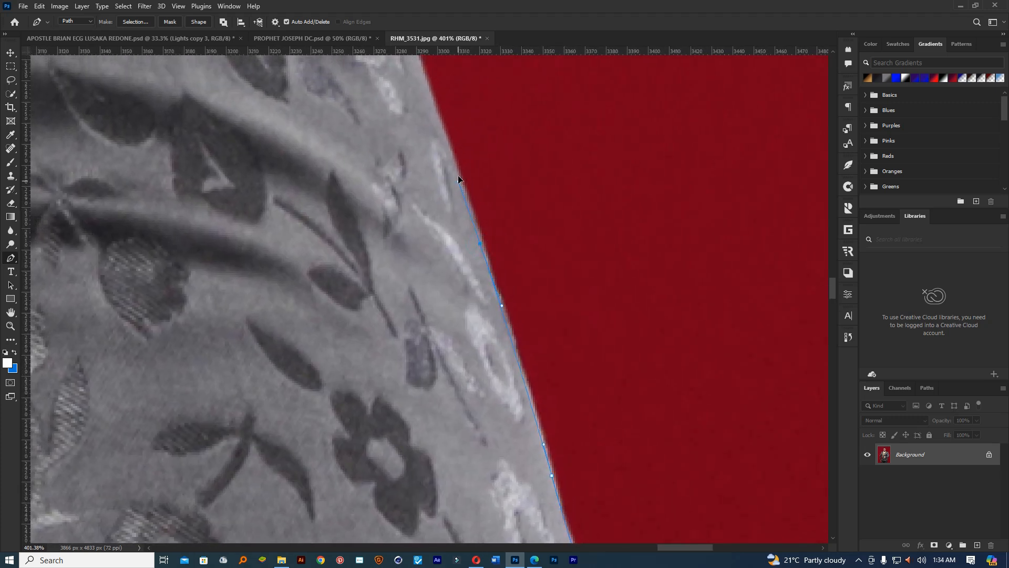
Continue the path up the outer edge of the upper arm past the creases to just below the shoulder.
scroll(435, 137, "down", 3)
scroll(532, 338, "down", 4)
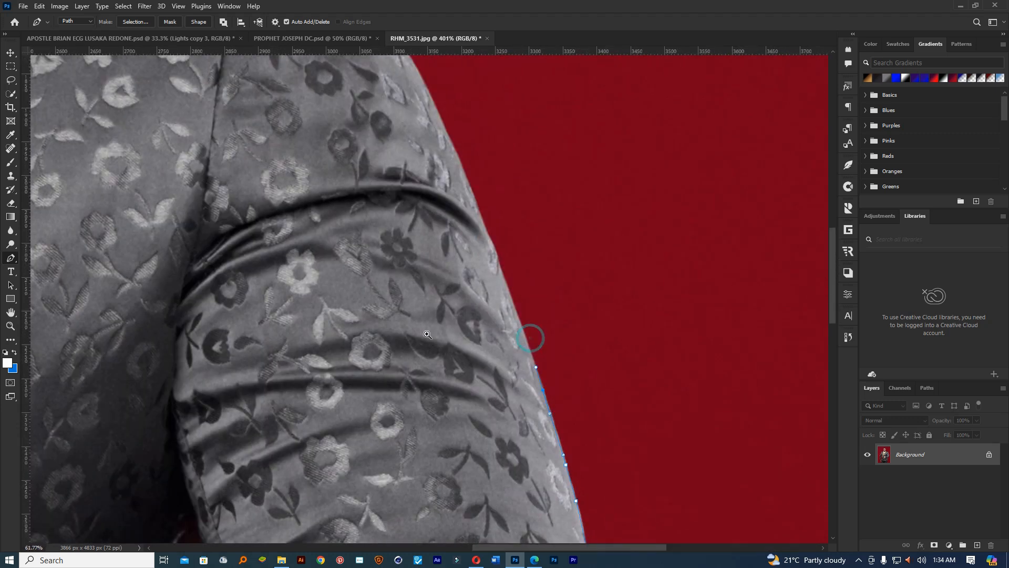
scroll(460, 341, "up", 5)
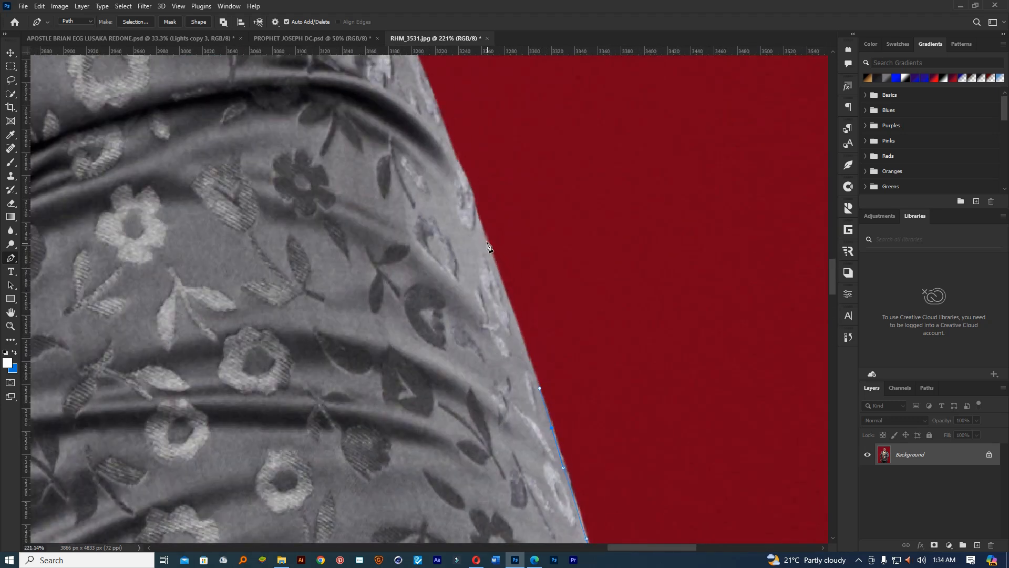
left_click_drag(461, 170, 499, 362)
scroll(445, 136, "up", 2)
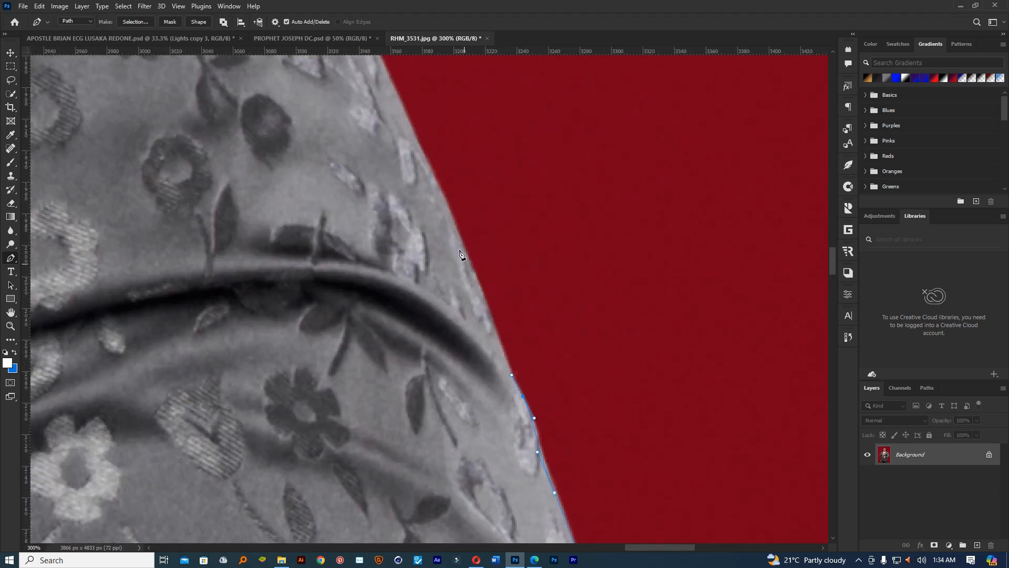
left_click_drag(426, 155, 541, 364)
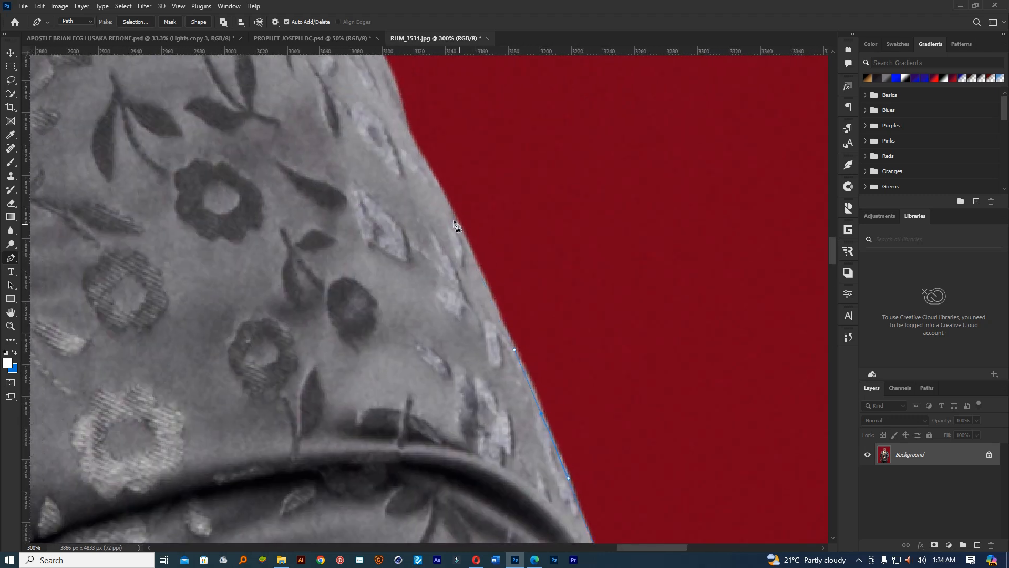
left_click_drag(453, 212, 435, 176)
left_click_drag(424, 139, 511, 318)
left_click_drag(485, 225, 481, 198)
left_click_drag(513, 282, 526, 377)
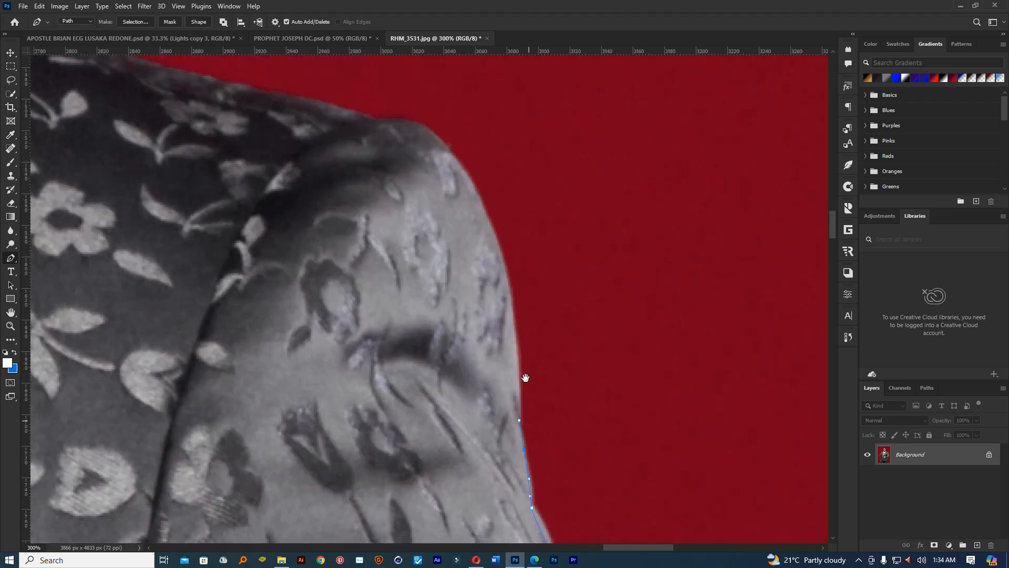
Trace the rounded right shoulder cap over to the top of the shoulder.
left_click_drag(506, 269, 492, 213)
left_click_drag(395, 119, 368, 120)
left_click(440, 153)
left_click_drag(450, 152, 444, 145)
Trace the sloping top edge of the right shoulder up towards the collar.
left_click_drag(235, 85, 559, 370)
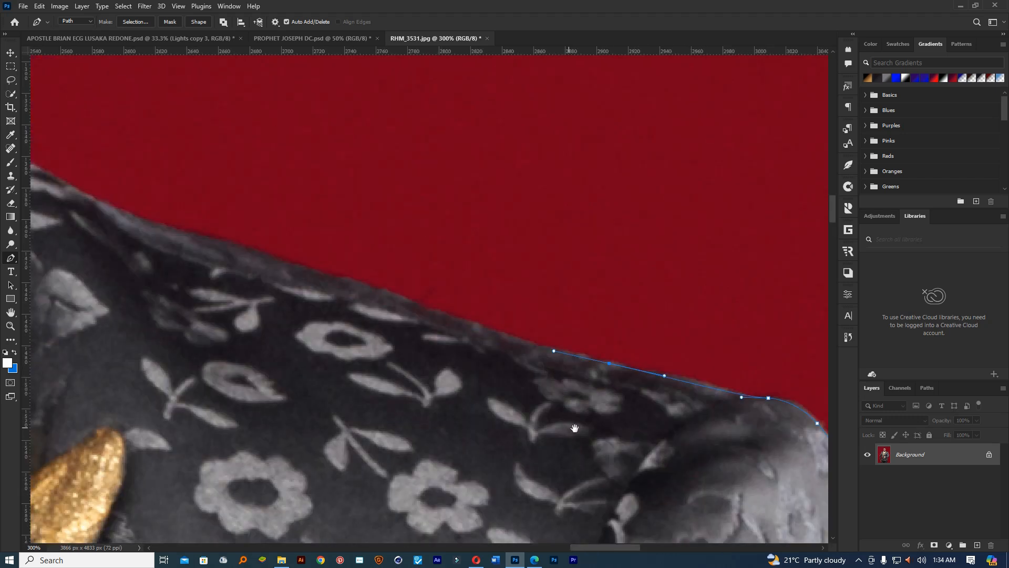
left_click_drag(339, 280, 268, 256)
left_click_drag(212, 239, 497, 278)
left_click_drag(413, 257, 367, 234)
left_click_drag(251, 181, 67, 112)
left_click(153, 143)
Trace the collar edge up to the jaw and close the path at its starting anchor.
mouse_move(706, 469)
left_mouse_down()
mouse_move(386, 281)
mouse_move(692, 463)
left_mouse_up()
left_click_drag(406, 338, 431, 301)
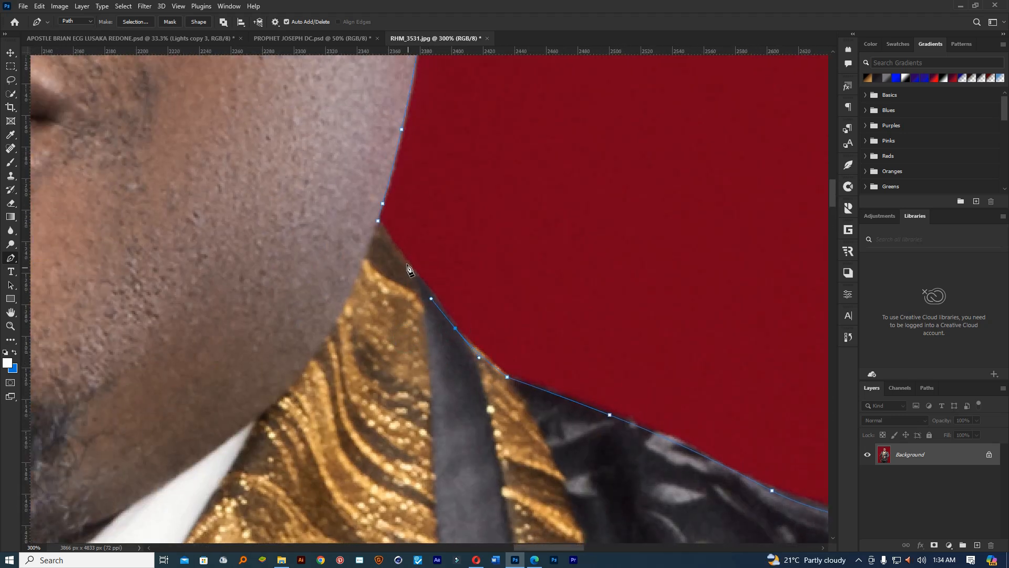
left_click_drag(401, 256, 388, 240)
left_click(377, 221)
Examine the closed outline around the whole figure and the background gaps between the arms and jacket.
left_click_drag(534, 304, 421, 298)
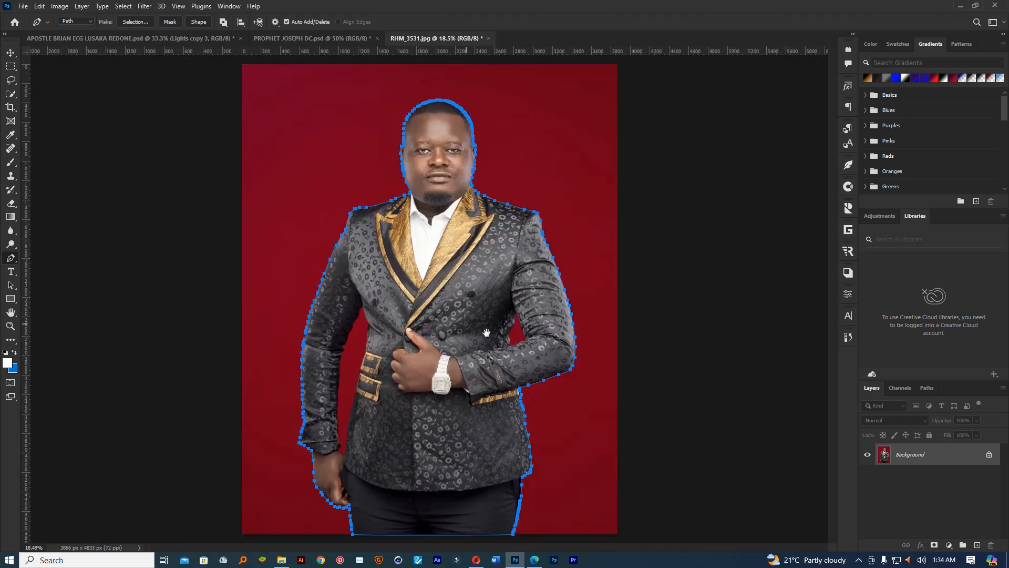
left_click(489, 288)
left_click_drag(508, 289, 466, 290)
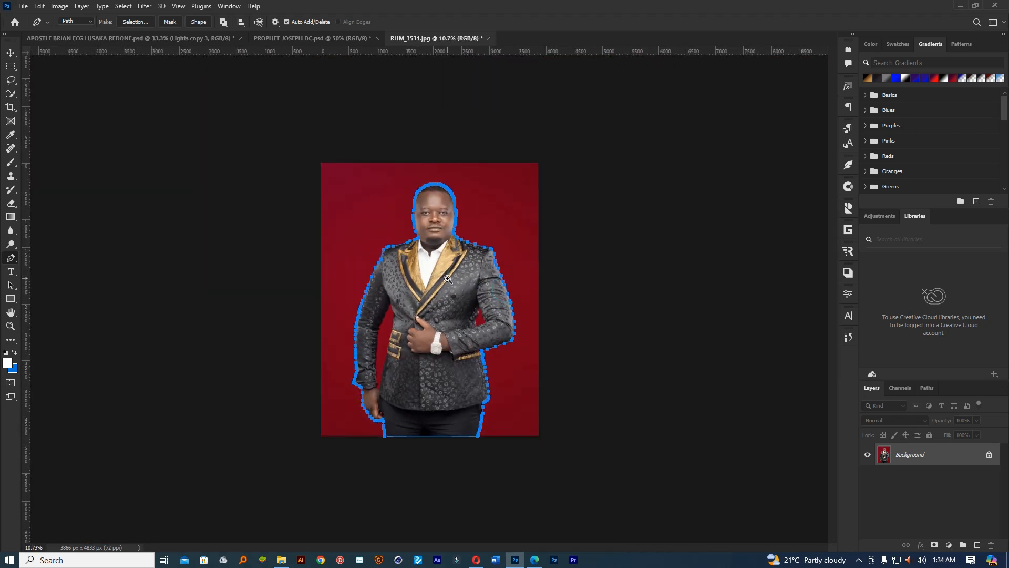
left_click(448, 279)
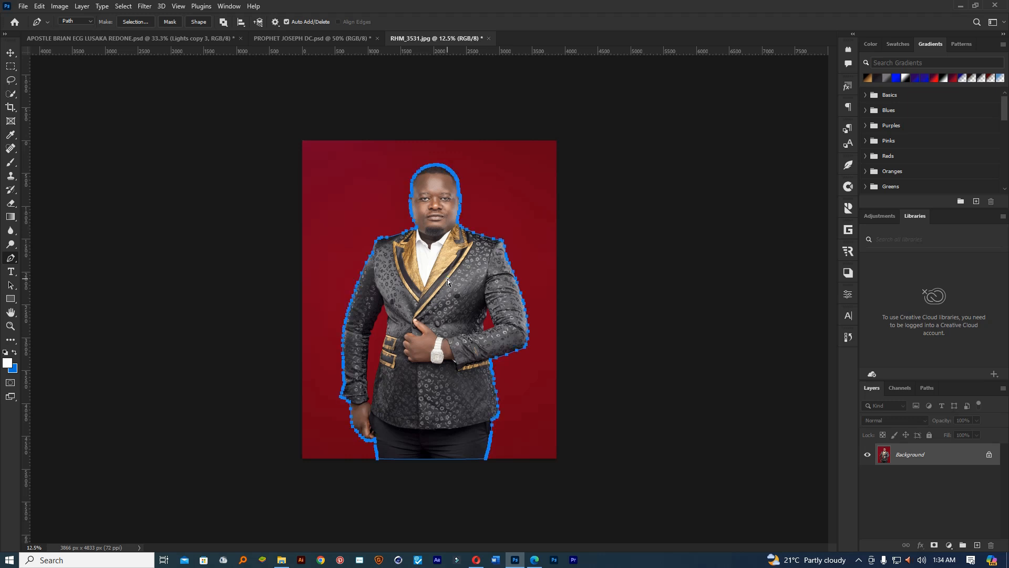
key("ctrl+plus")
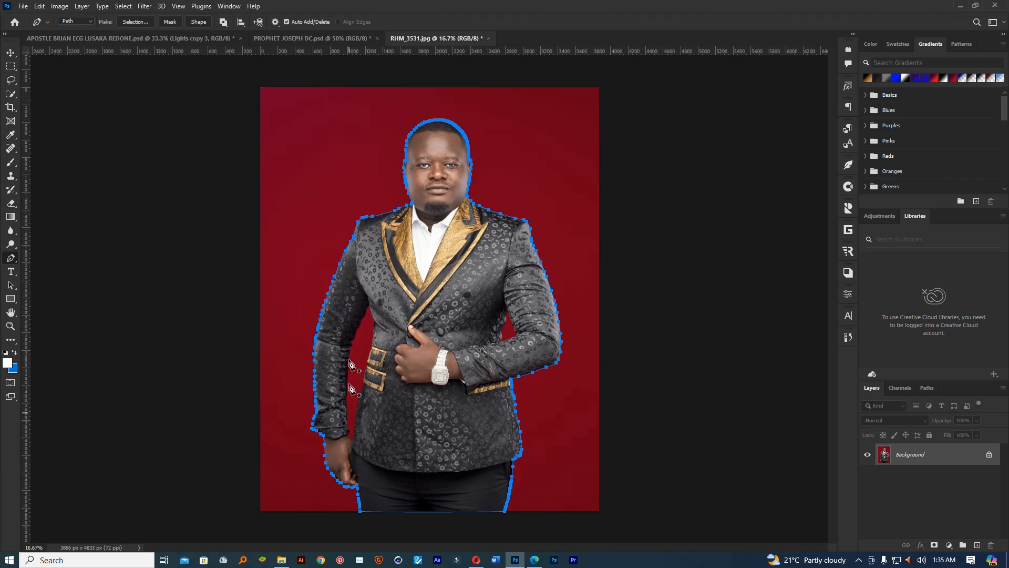
left_click(364, 328)
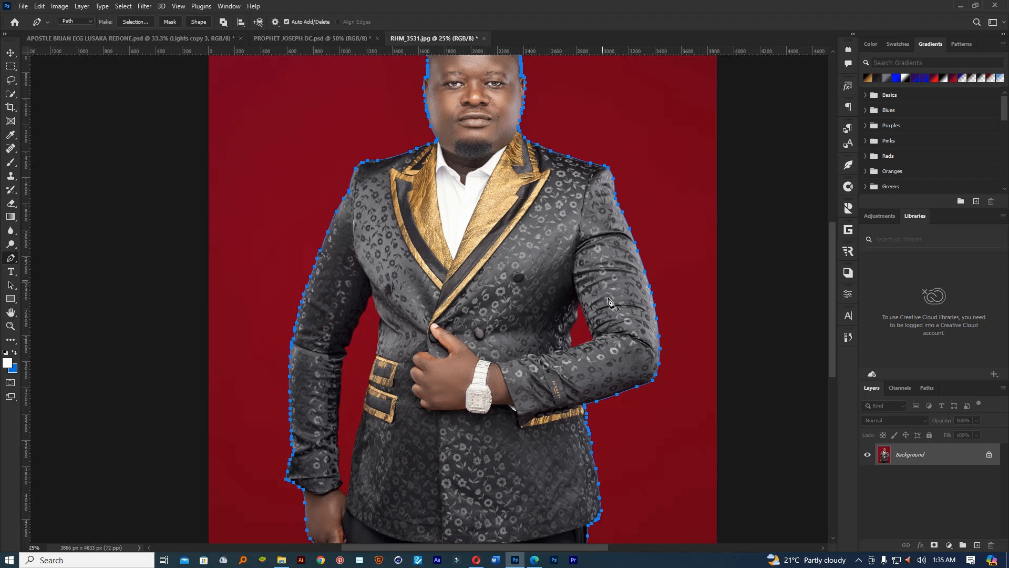
left_click(595, 340)
left_click(588, 319)
key("ctrl+z")
key("ctrl+z")
left_click(586, 304)
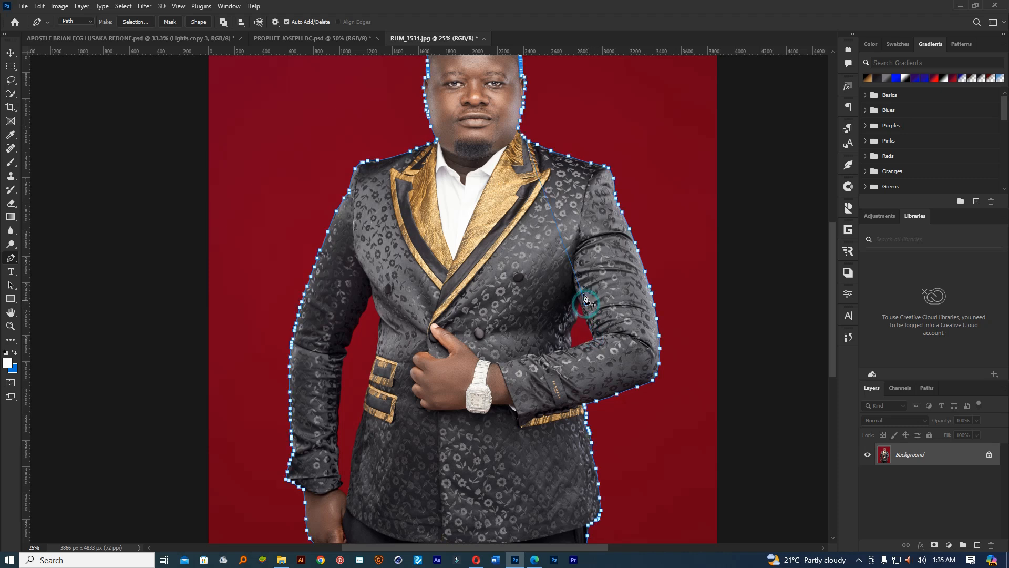
left_click(574, 277)
left_click(572, 316)
left_click(568, 329)
left_click(574, 341)
left_click(584, 318)
left_click(587, 306)
left_click(585, 300)
left_click(574, 278)
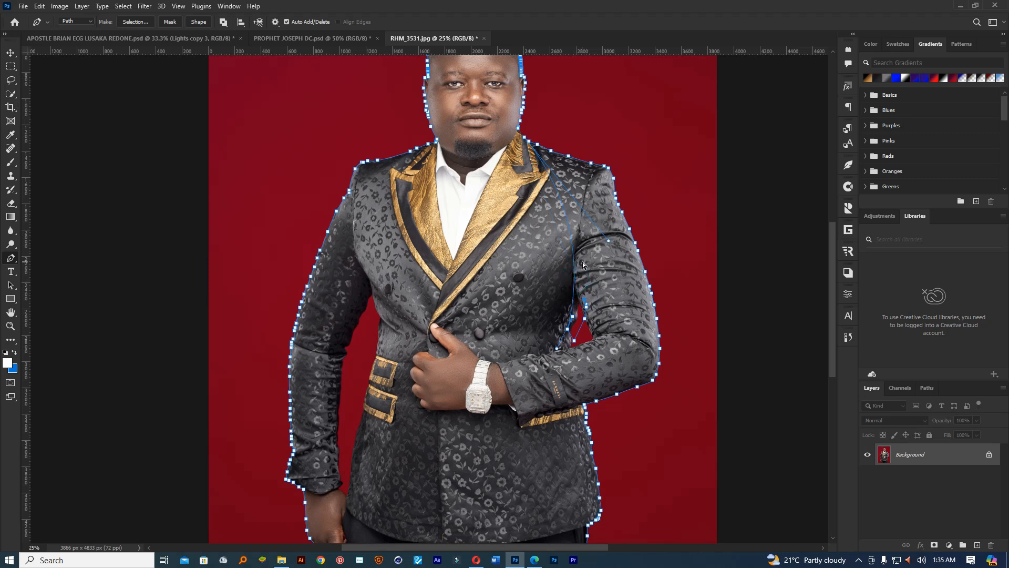
key("ctrl+z")
key("ctrl+z")
key("ctrl+z")
key("ctrl+z")
key("ctrl+z")
key("ctrl+z")
key("ctrl+z")
Inspect the traced outline close up along the collar, the right forearm and the jaw.
left_click_drag(523, 168, 532, 174)
left_click(533, 174, "ctrl")
left_click(529, 166, "ctrl")
left_click(528, 166, "ctrl")
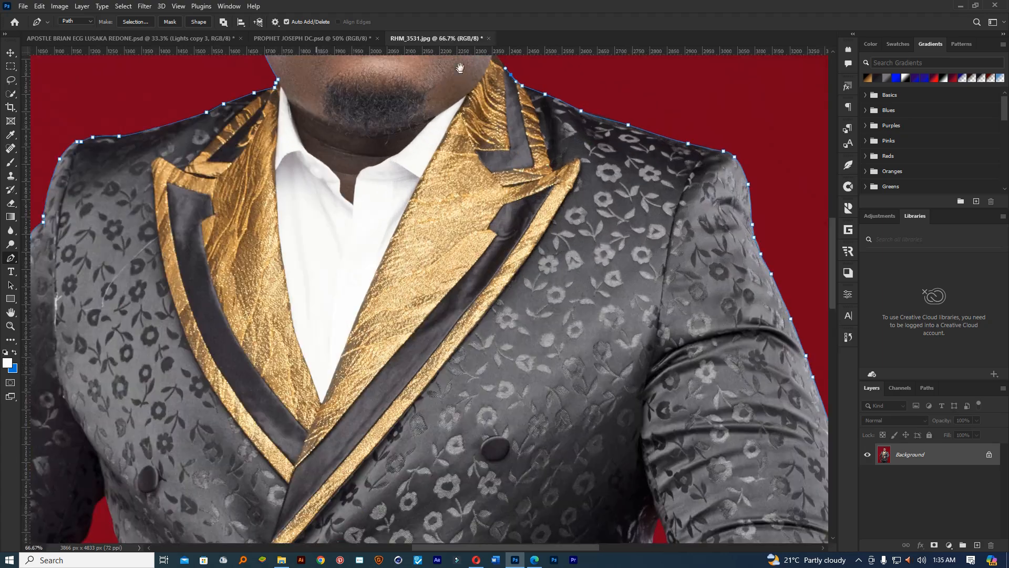
left_click_drag(461, 69, 469, 251)
left_click_drag(498, 505, 509, 464)
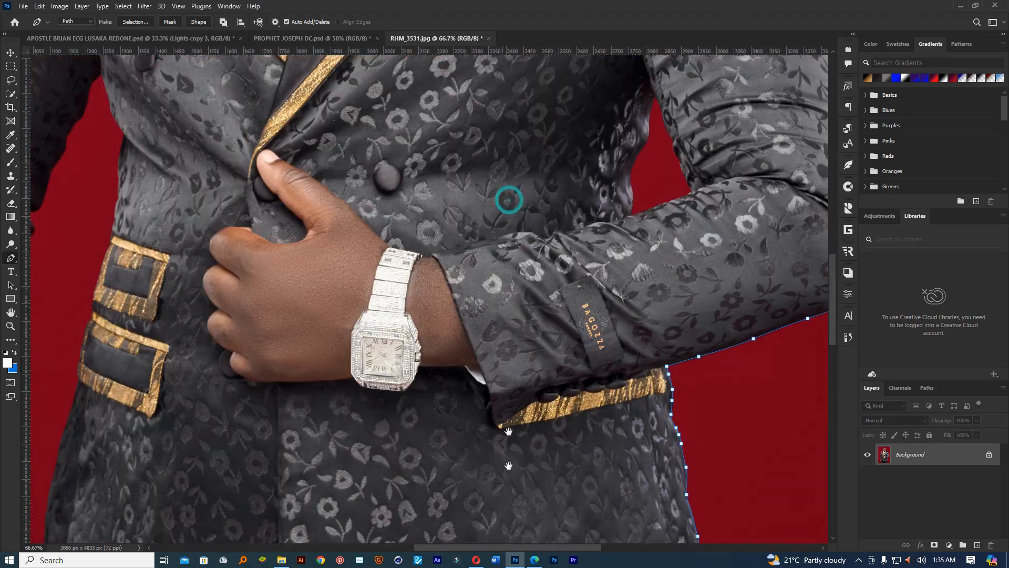
left_click_drag(489, 292, 488, 392)
left_click(482, 226, "ctrl")
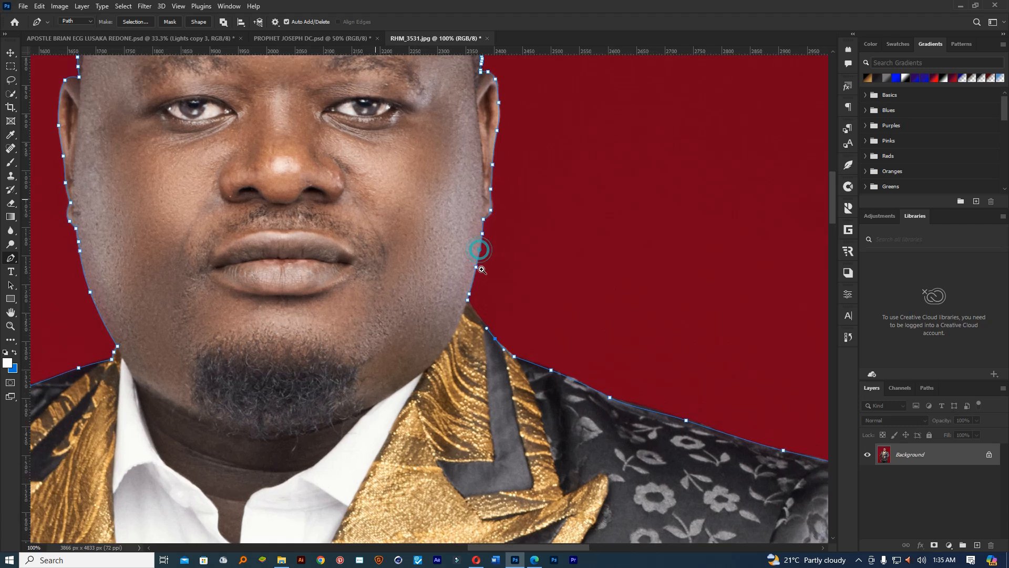
left_click(479, 245, "ctrl")
left_click(458, 343)
left_click_drag(565, 379, 448, 380)
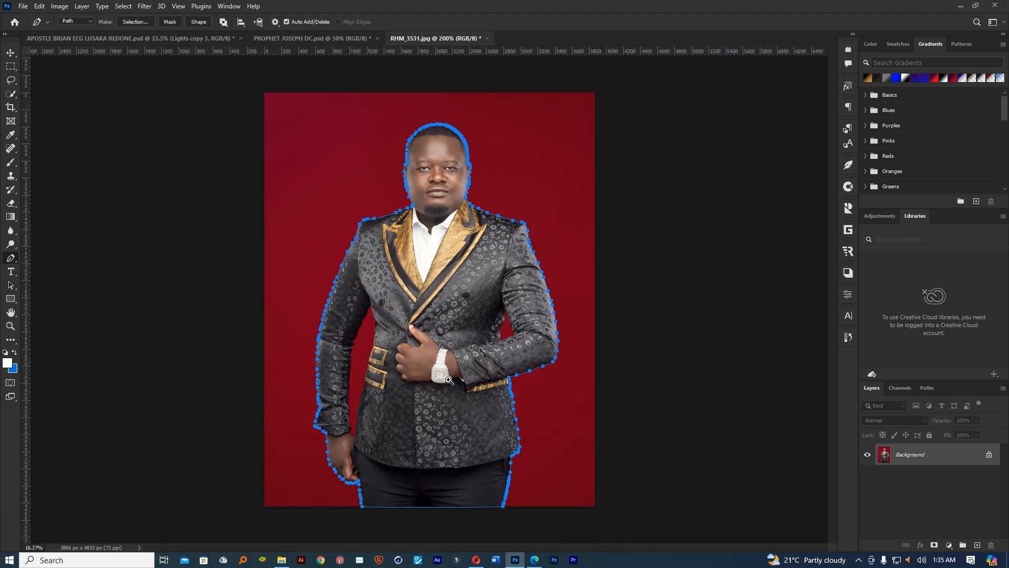
left_click(515, 343, "ctrl")
left_click(517, 336)
left_click(516, 326)
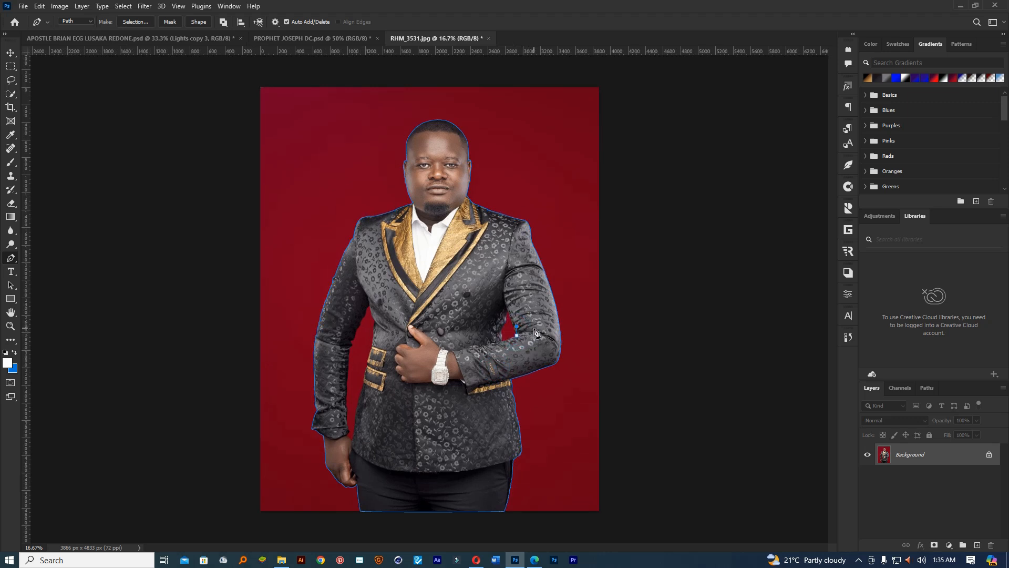
key("ctrl+z")
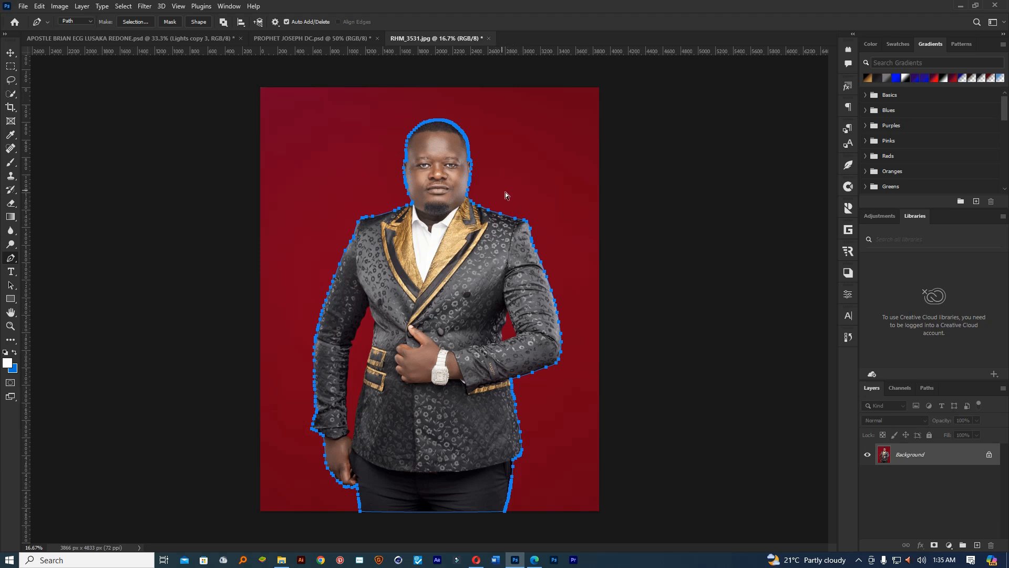
key("ctrl+Return")
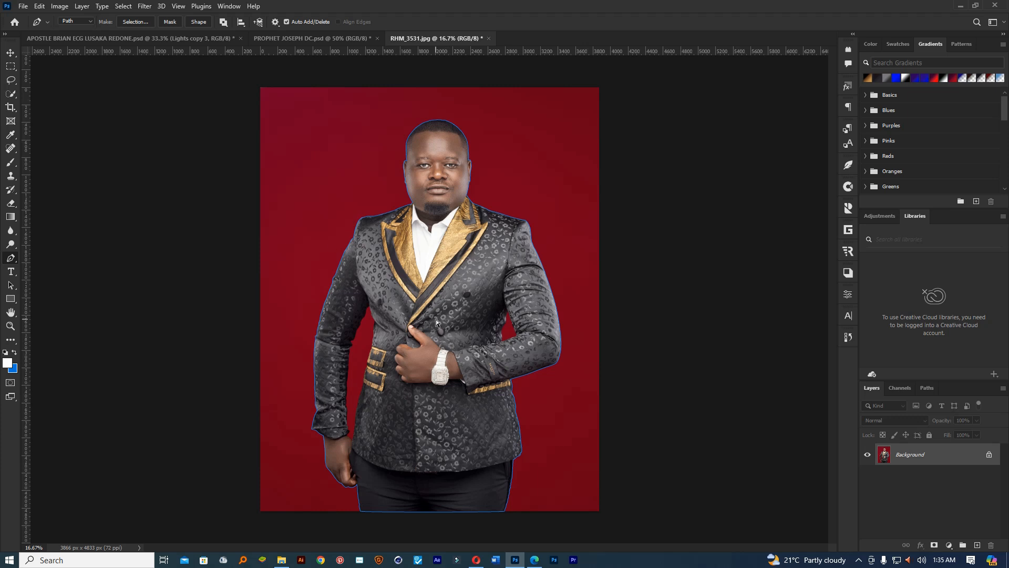
left_click(517, 335)
left_click(514, 327)
left_click(512, 321)
left_click(508, 312)
left_click(505, 320)
left_click(500, 330)
key("ctrl+z")
key("ctrl+z")
key("ctrl+z")
key("ctrl+z")
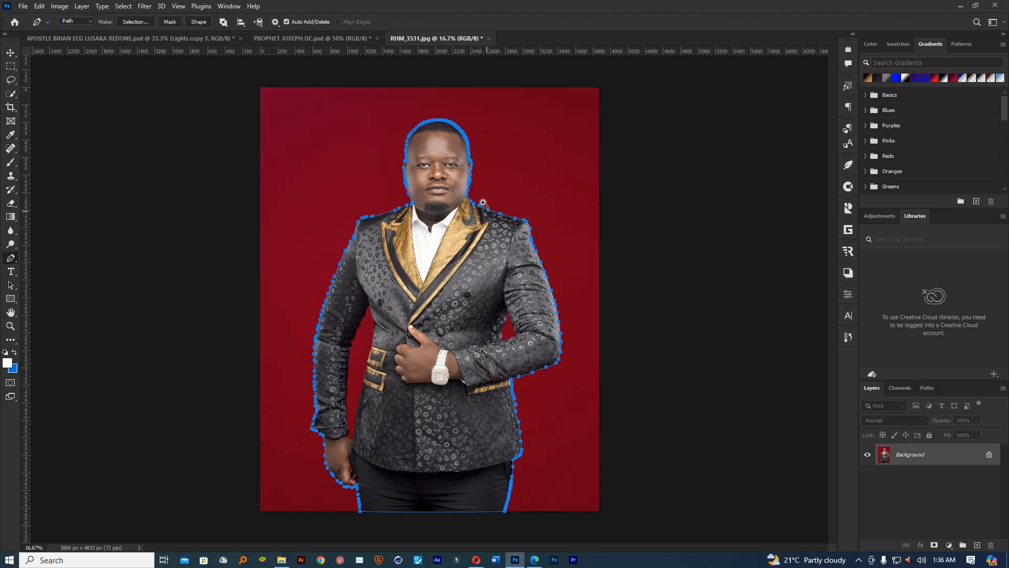
Check the path where the right shoulder and gold collar meet the jaw, and down to the right elbow.
scroll(483, 204, "up", 2)
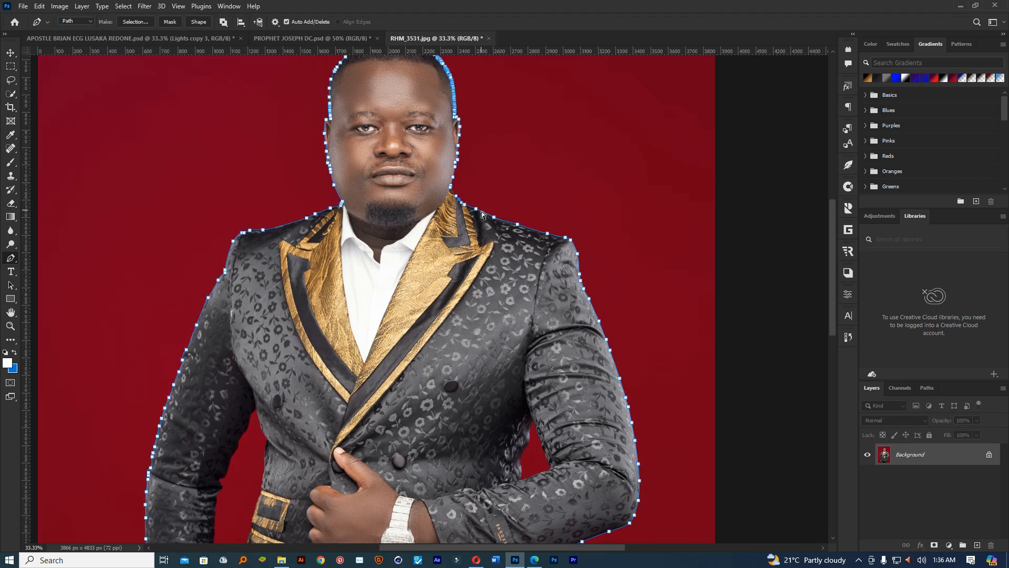
left_click(536, 229)
scroll(476, 201, "up", 3)
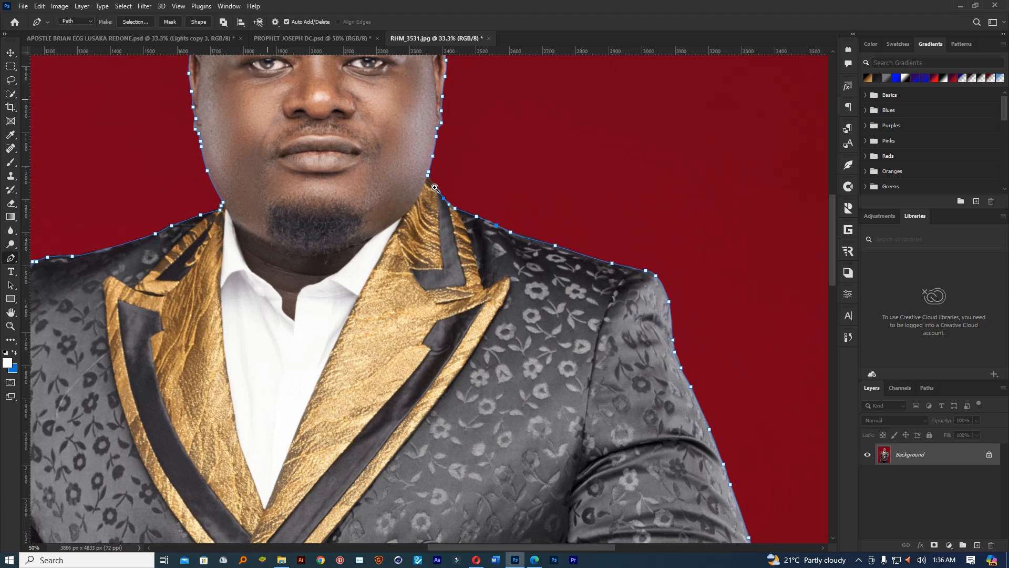
scroll(431, 176, "up", 1)
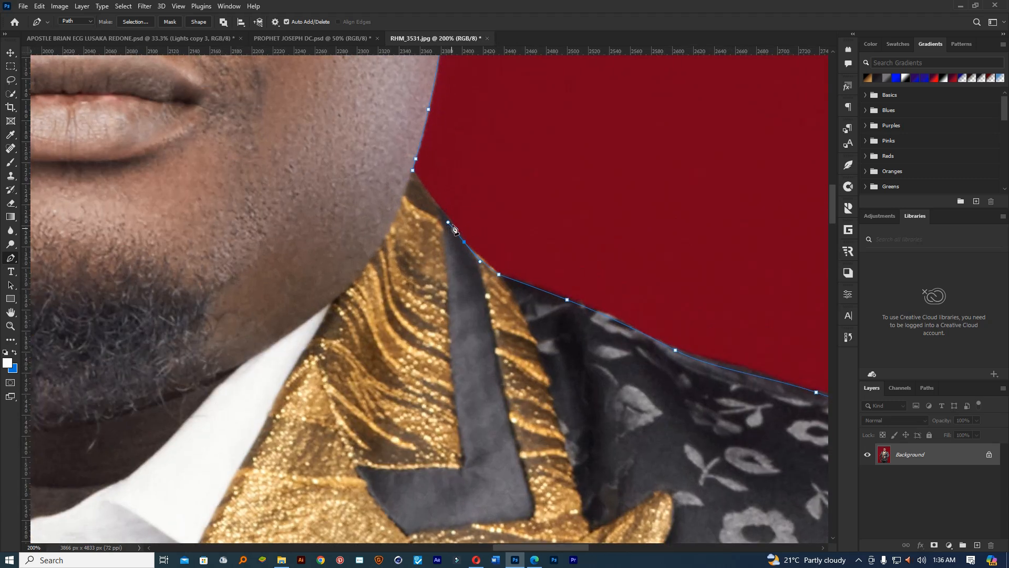
left_click(413, 171)
left_click_drag(573, 237, 415, 255)
left_click_drag(536, 295, 443, 171)
left_click_drag(510, 279, 533, 283)
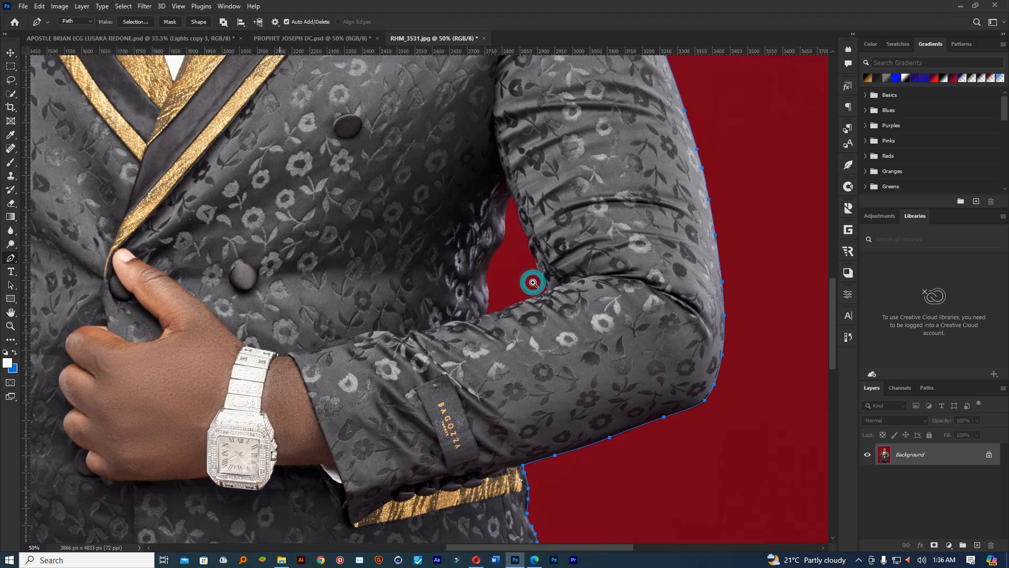
Start a new path at the elbow corner of the right arm's background gap and trace up the inner sleeve edge.
left_click(533, 283)
left_click(553, 293)
left_click(577, 306)
left_click_drag(574, 297, 571, 293)
left_click_drag(605, 231, 572, 235)
left_click(595, 176)
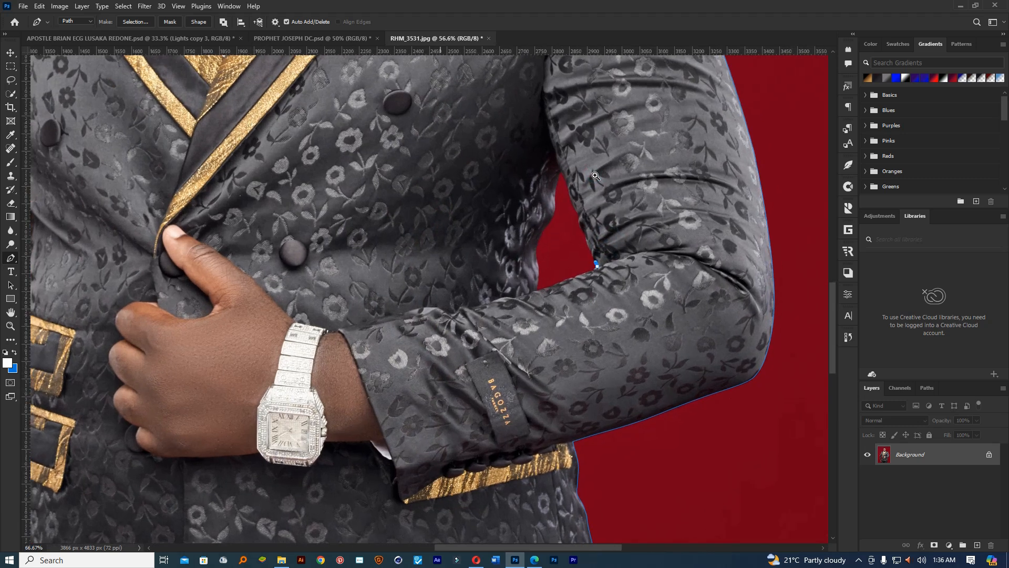
left_click(595, 176)
left_click(595, 176)
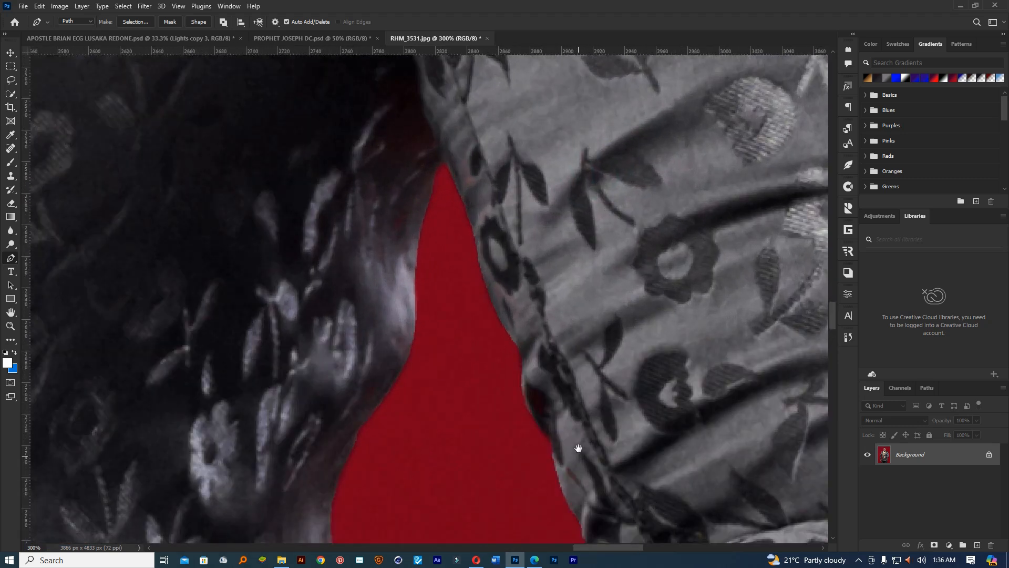
left_click_drag(578, 448, 572, 349)
left_click_drag(583, 448, 547, 344)
Continue the gap outline along the inner sleeve edge up to its pointed top.
left_click_drag(541, 332, 493, 224)
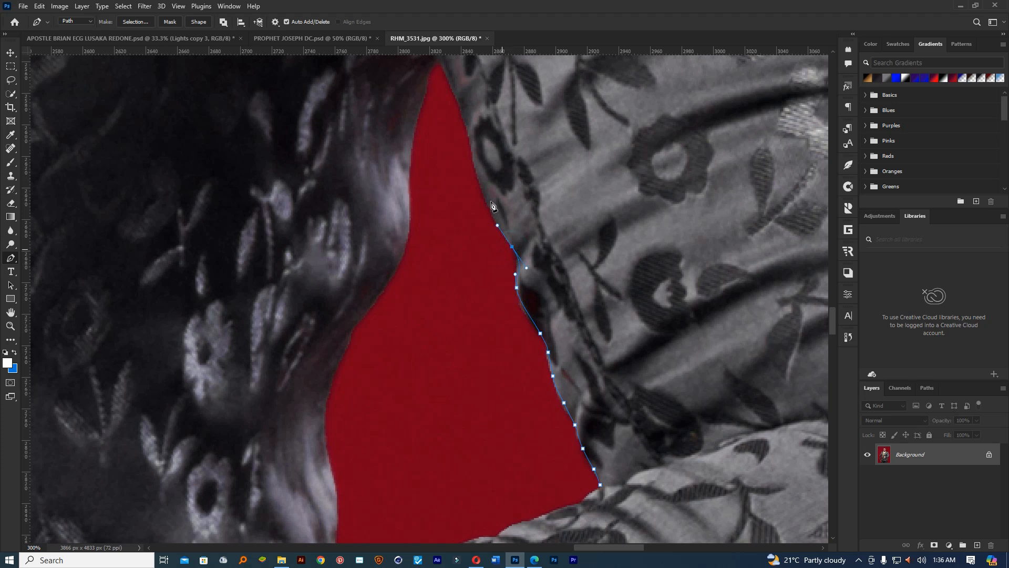
left_click_drag(476, 169, 467, 107)
left_click(459, 91)
left_click(444, 112)
left_click_drag(436, 161, 433, 185)
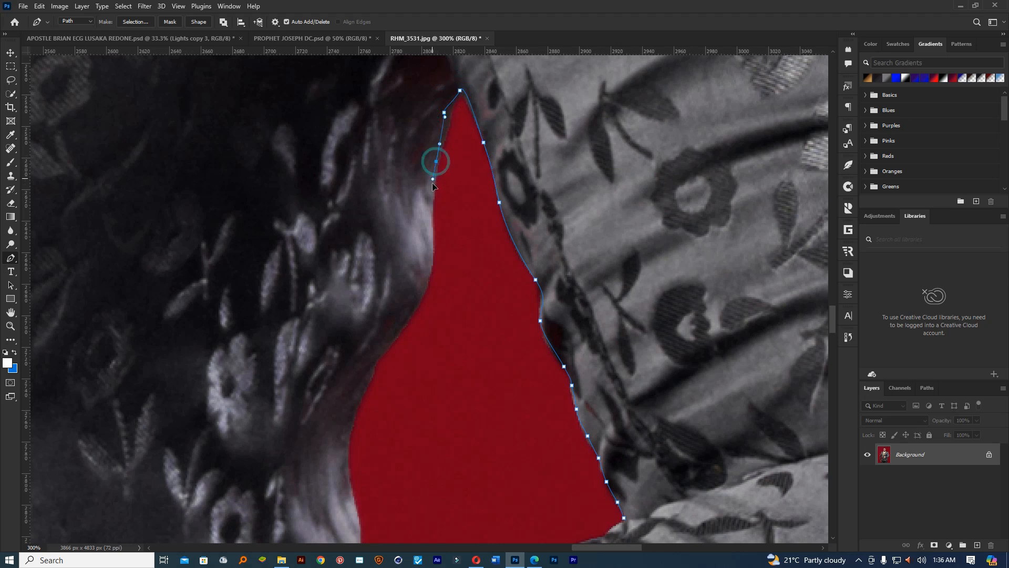
key("ctrl+z")
key("ctrl+z")
Trace the jacket side of the right gap down from the pointed top to the waist curve.
left_click(449, 115)
left_click_drag(439, 157, 433, 172)
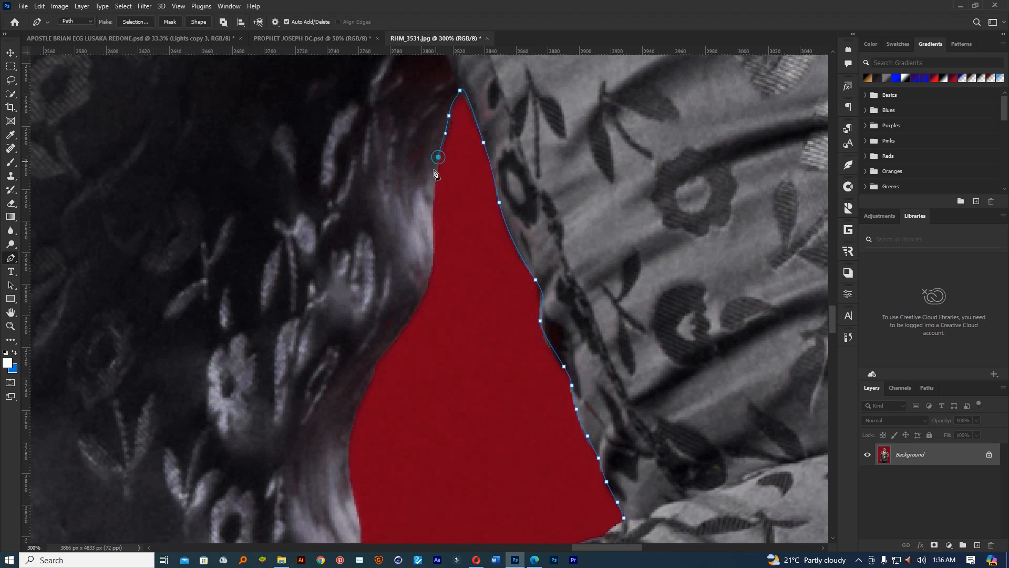
left_click_drag(430, 236, 433, 259)
left_click_drag(408, 324, 435, 202)
key("ctrl+z")
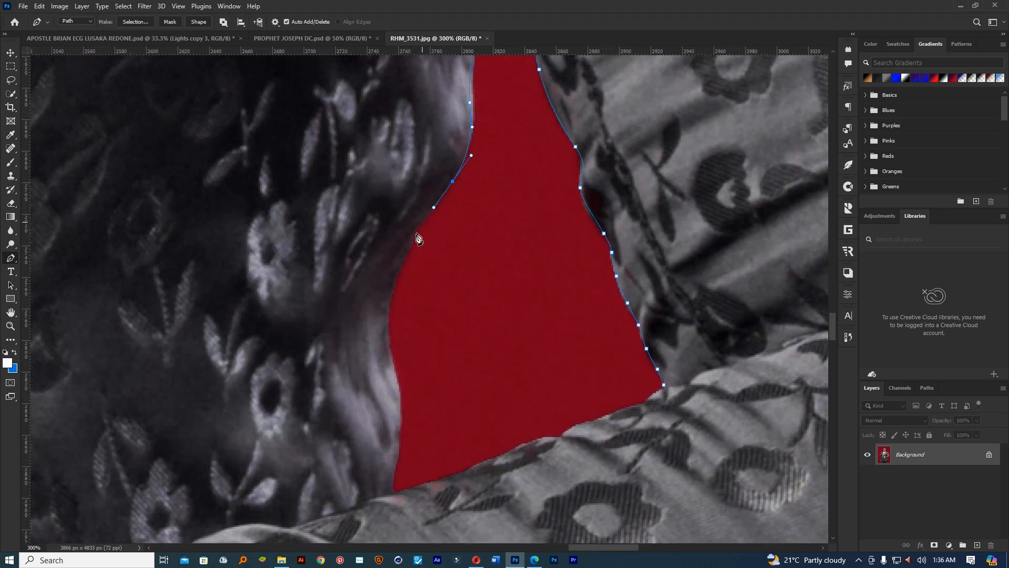
Trace the jacket edge down to the gap's bottom corner and along the top of the right forearm.
left_click(416, 230)
left_click_drag(386, 319, 386, 361)
left_click_drag(399, 412, 398, 440)
left_click_drag(392, 490, 649, 400)
left_click(665, 388)
Examine the outline of the right arm gap in relation to the whole figure.
key("ctrl+space")
left_click_drag(662, 400, 476, 397)
left_click(403, 338)
key("ctrl+space")
left_click(527, 329)
left_click(527, 329)
left_click(512, 333, "ctrl")
left_click(512, 333, "ctrl")
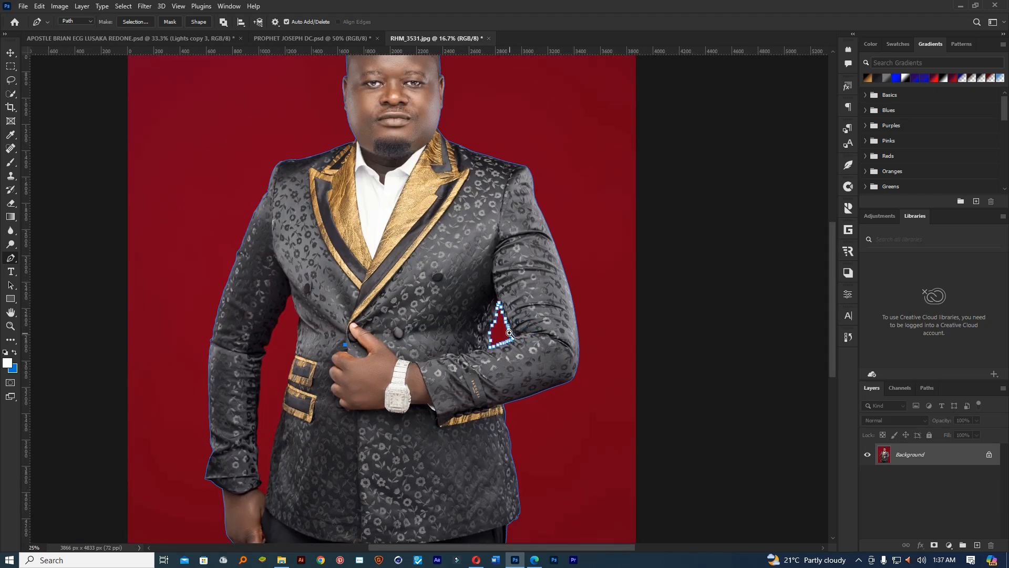
Complete the right gap's outline along the forearm edge and close it at the elbow corner.
left_click(512, 334)
left_click(511, 333)
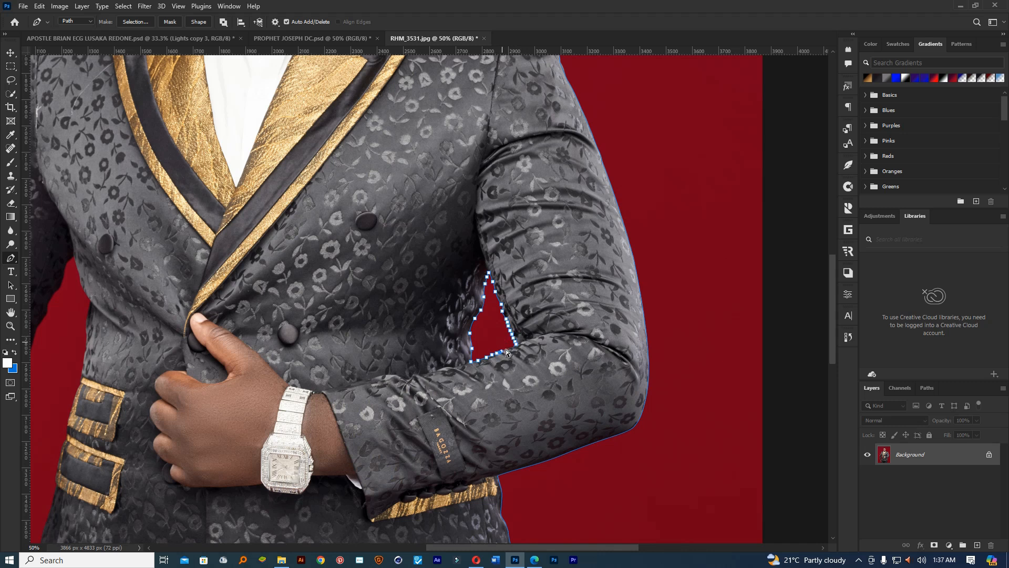
left_click(506, 349)
left_click(507, 349)
left_click(510, 349)
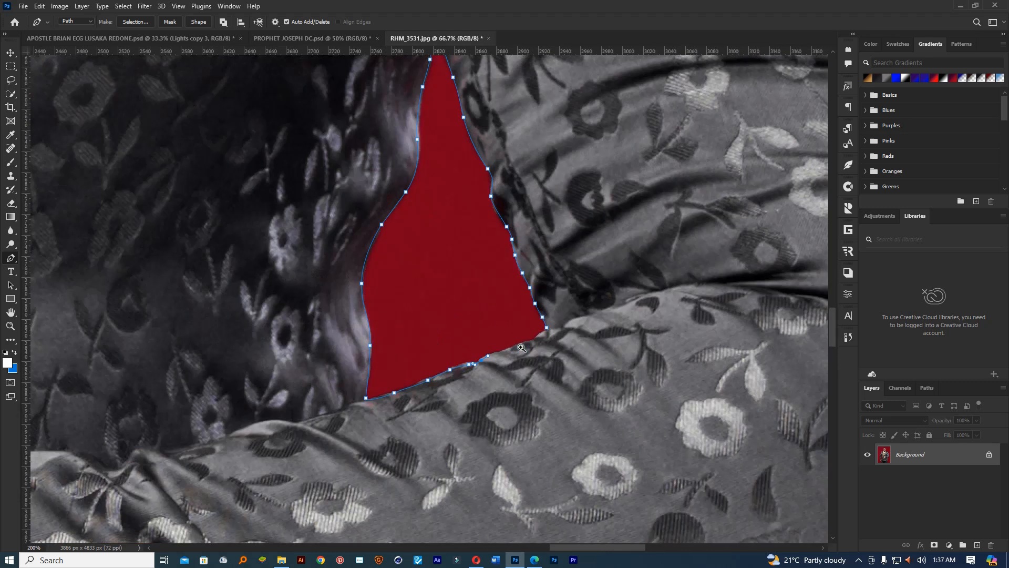
left_click(521, 348)
left_click(521, 348)
left_click(531, 338)
left_click(544, 334)
left_click(549, 332)
left_click(558, 322)
left_click(563, 317)
left_click(573, 313)
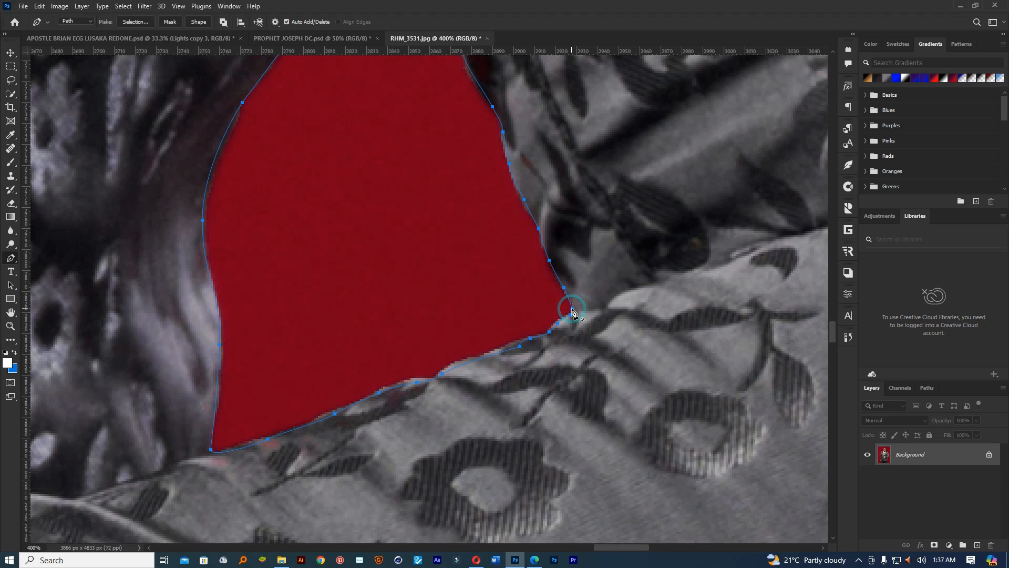
Start a path at the jacket's waist fold in the left arm gap and trace up to the gap's top.
scroll(370, 374, "down", 10)
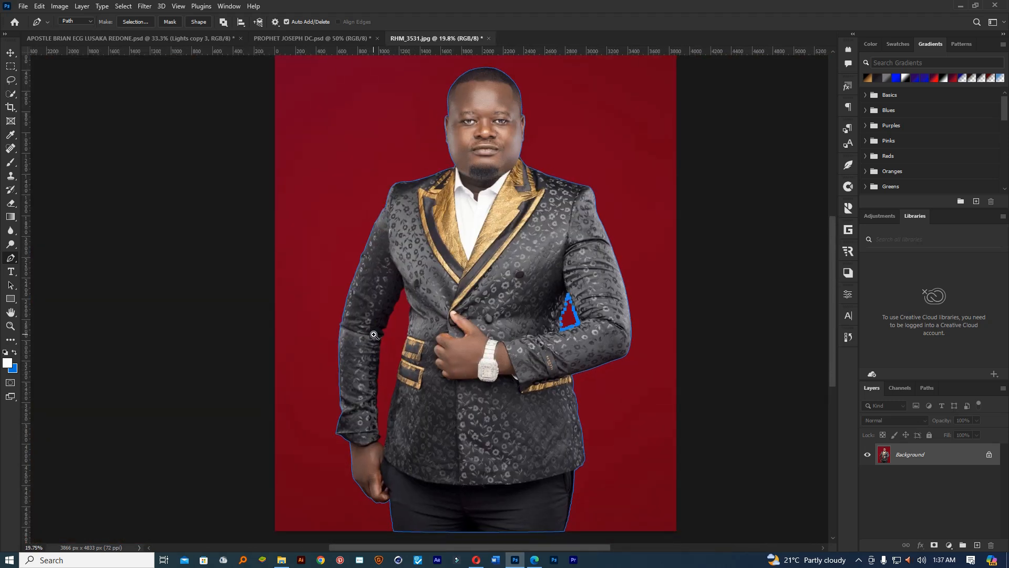
scroll(370, 374, "up", 5)
scroll(459, 283, "up", 3)
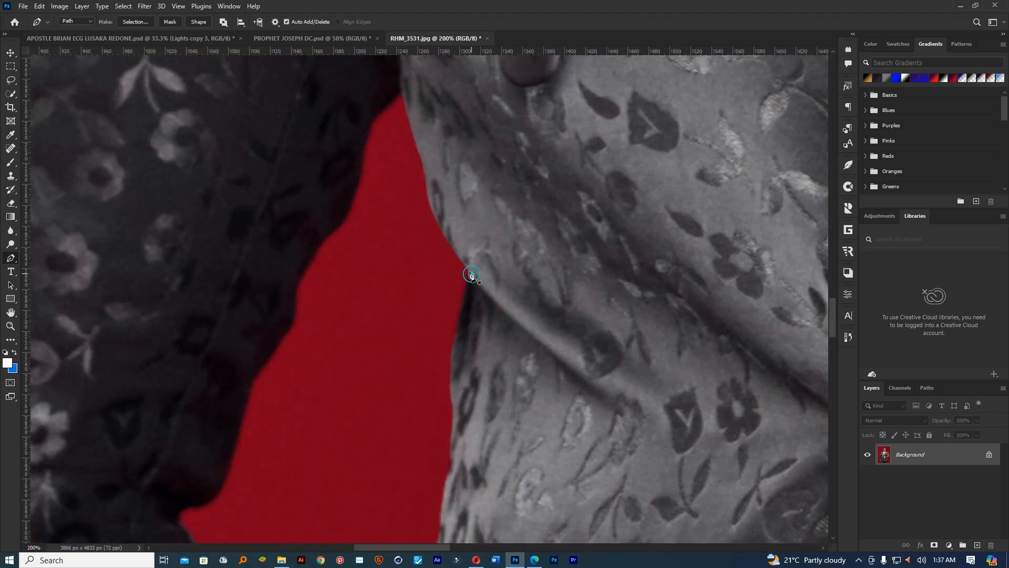
left_click(472, 272)
left_click(447, 238)
left_click_drag(427, 186, 423, 164)
left_click(412, 125)
left_click(403, 94)
Trace the left sleeve's inner edge from the top of the gap down around the elbow creases.
left_click_drag(383, 108, 364, 147)
left_click_drag(350, 205, 313, 250)
left_click_drag(294, 288, 300, 236)
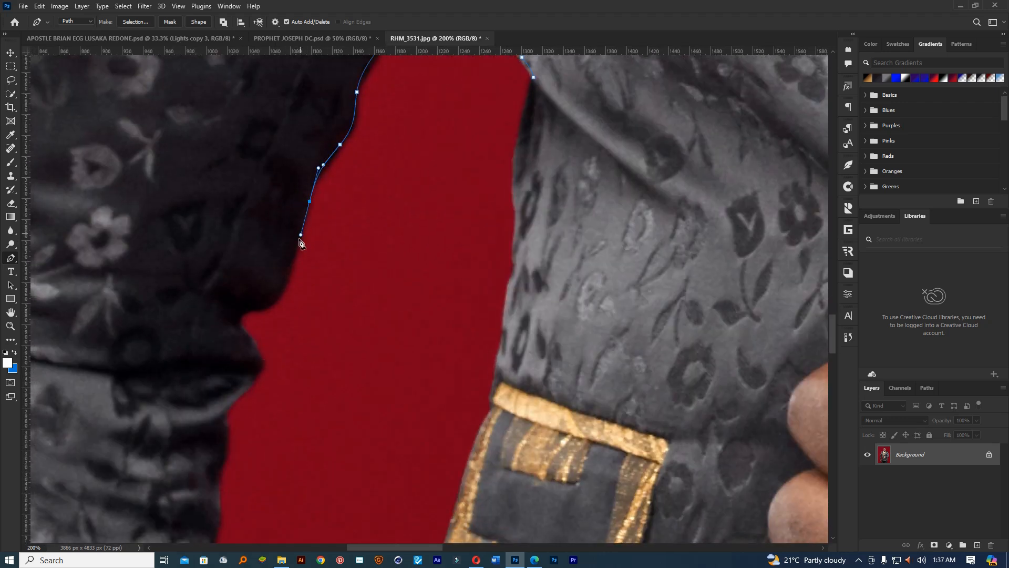
left_click_drag(288, 279, 253, 343)
left_click_drag(255, 379, 266, 254)
left_click_drag(321, 272, 355, 163)
left_click_drag(294, 421, 305, 131)
left_click_drag(254, 317, 316, 269)
mouse_move(342, 230)
left_mouse_down()
mouse_move(317, 232)
mouse_move(337, 226)
left_mouse_up()
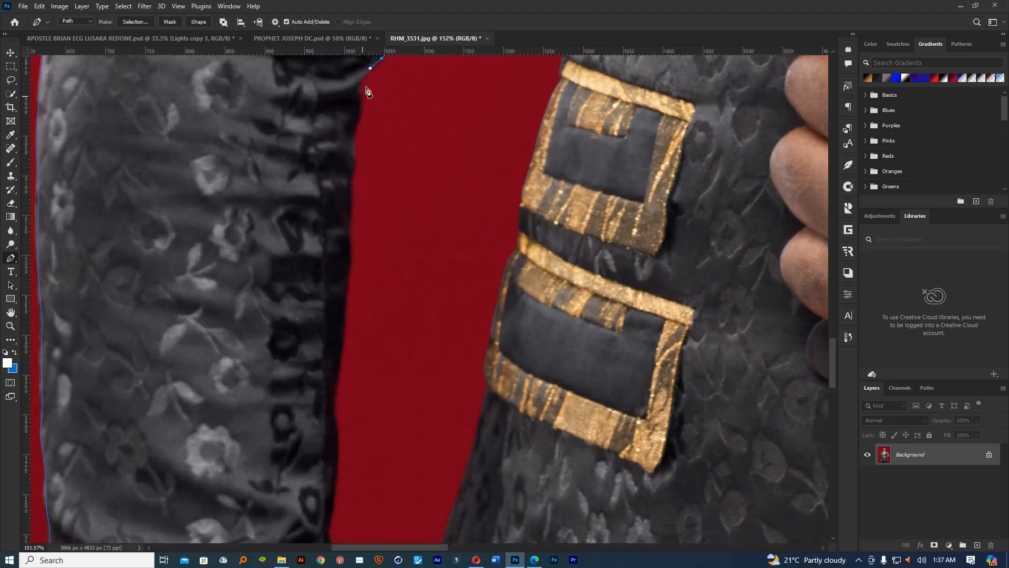
Trace the inner edge of the left forearm sleeve down past the level of the jacket pockets.
left_click(360, 88)
left_click(358, 122)
left_click_drag(351, 153, 348, 203)
left_click_drag(348, 239, 348, 257)
left_click_drag(343, 304, 341, 326)
left_click_drag(335, 421, 391, 174)
left_click_drag(394, 408, 395, 210)
left_click_drag(312, 408, 316, 375)
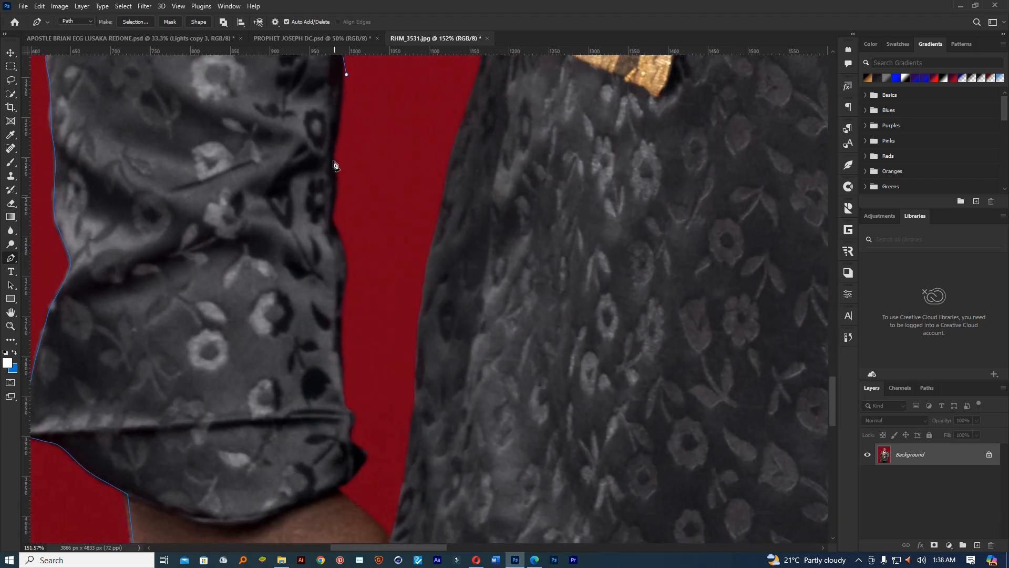
Trace the wavy inner edge of the left lower sleeve down to the cuff seam.
left_click_drag(332, 150, 330, 159)
left_click_drag(337, 199, 348, 256)
left_click_drag(340, 297, 337, 322)
left_click(342, 384)
left_click_drag(347, 414, 366, 454)
left_click(351, 430)
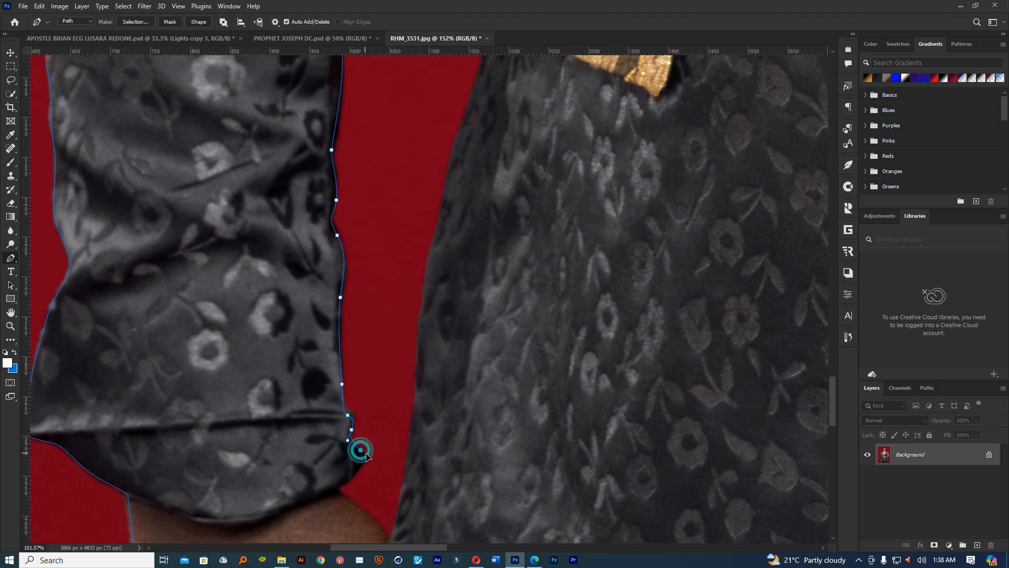
Trace around the left cuff's corner and along the top of the hand to the jacket.
left_click(353, 479)
left_click_drag(343, 492, 363, 390)
scroll(343, 492, "up", 3)
key("ctrl+z")
left_click(342, 366)
left_click_drag(408, 428, 425, 444)
left_click(446, 476)
Trace the jacket's side edge from the hand up to just below the lower pocket.
left_click_drag(467, 387, 474, 346)
left_click_drag(495, 209, 498, 173)
left_click_drag(503, 107, 503, 76)
left_click_drag(504, 84, 442, 421)
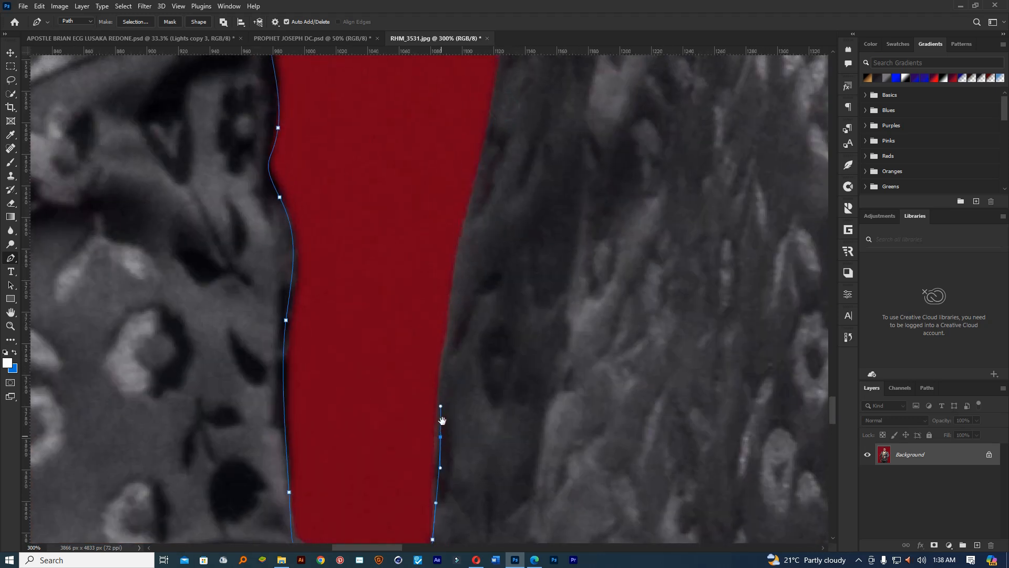
left_click_drag(456, 265, 470, 207)
left_click_drag(485, 150, 426, 322)
left_click_drag(435, 287, 449, 253)
left_click_drag(472, 178, 408, 427)
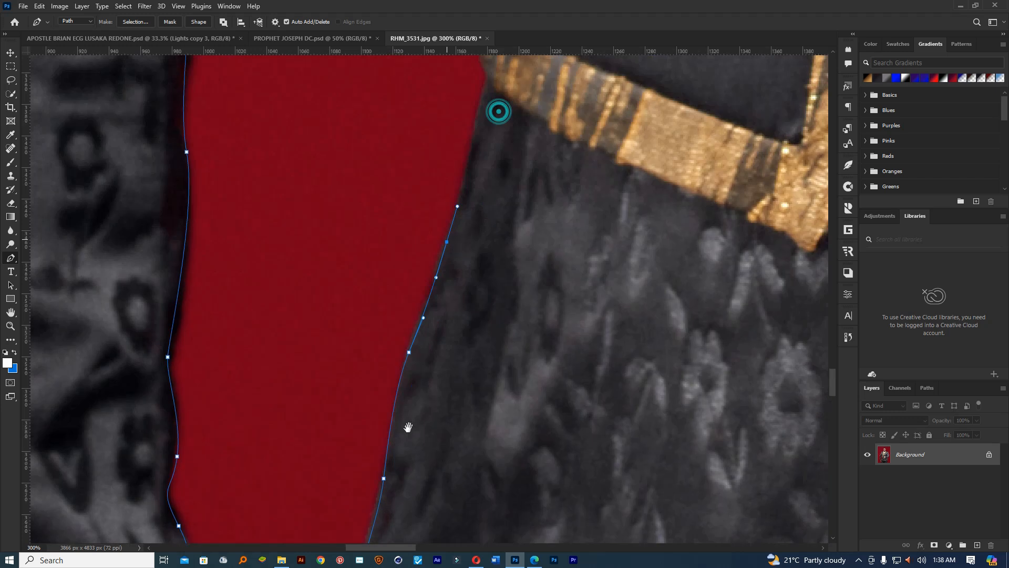
Trace the jacket edge around the bottom corner and up the side of the lower gold-trimmed pocket.
left_click(413, 365, "alt")
left_click_drag(413, 365, 412, 288)
left_click(421, 326, "alt")
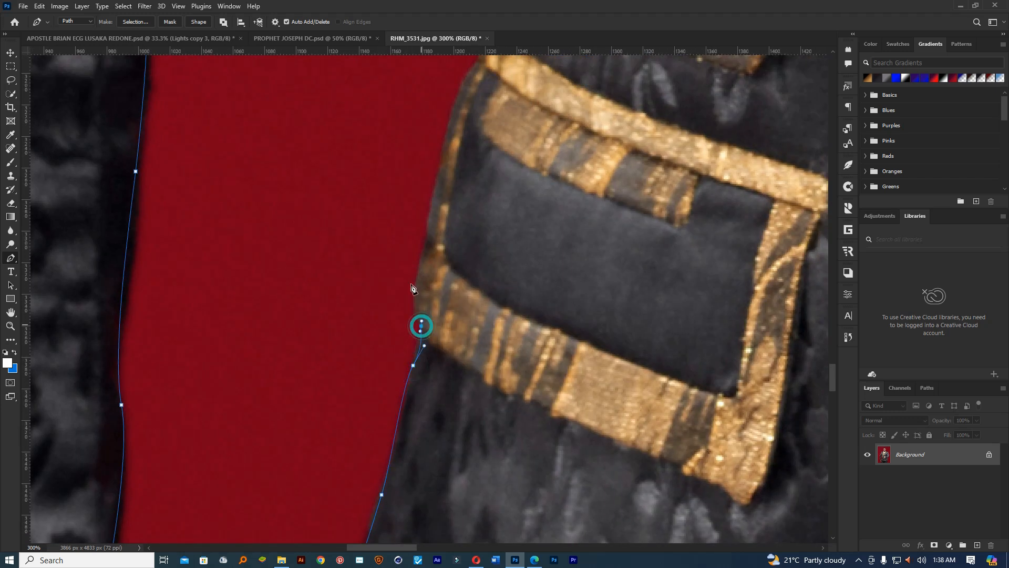
left_click(401, 407)
left_click_drag(402, 410, 407, 412)
left_click_drag(420, 266, 367, 365)
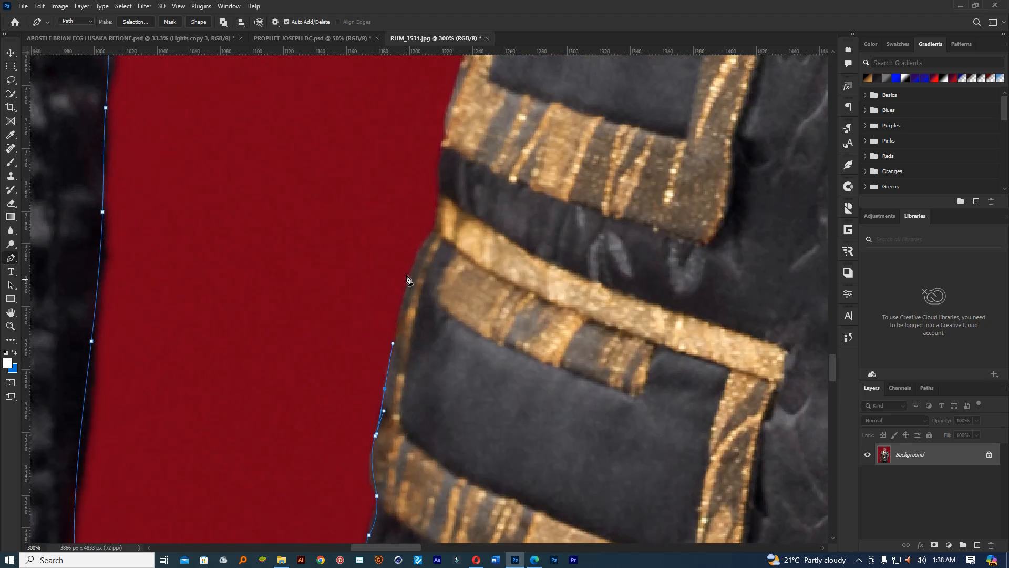
Trace the jacket edge past the top of the lower pocket and up the side of the upper pocket.
left_click(417, 261)
left_click(438, 231)
left_click_drag(441, 185, 452, 96)
left_click_drag(446, 159, 404, 368)
left_click(430, 247)
left_click_drag(472, 117, 481, 85)
Trace the jacket edge from the upper pocket to the waist fold and close the left gap's path.
left_click_drag(478, 90, 462, 351)
left_click(468, 311)
left_click_drag(479, 261, 481, 236)
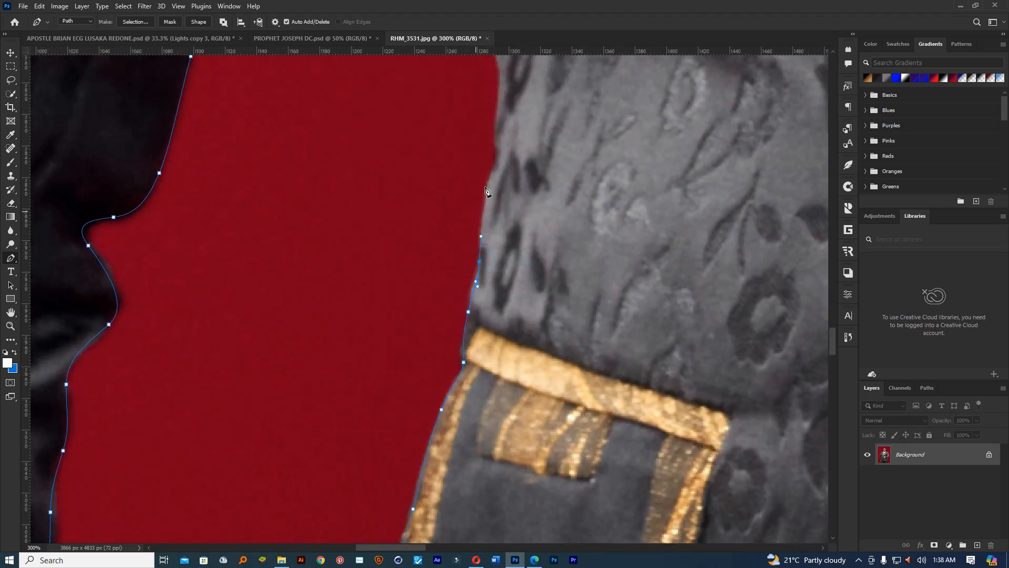
left_click_drag(492, 173, 458, 312)
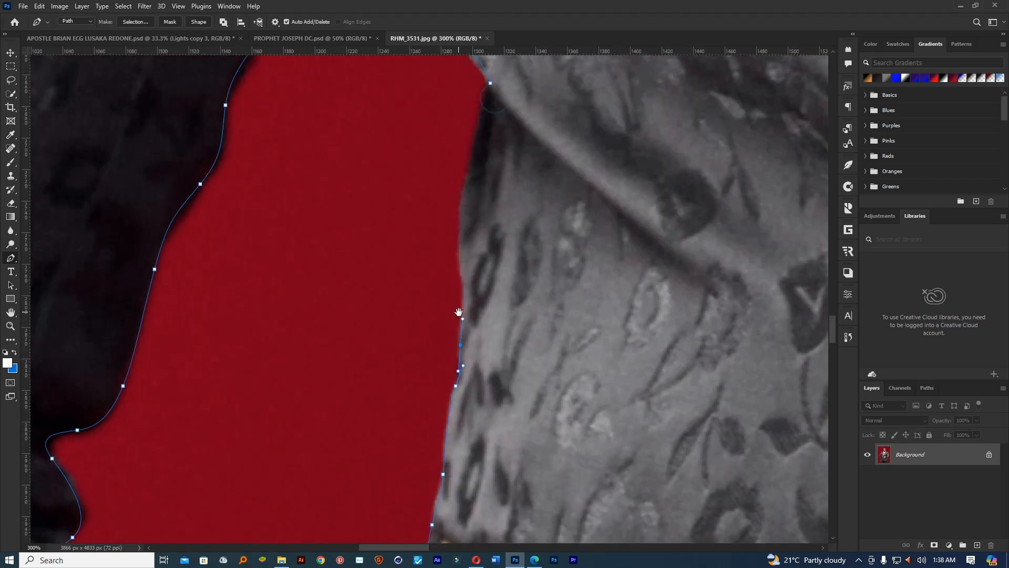
left_click_drag(463, 272, 464, 241)
left_click_drag(466, 183, 473, 141)
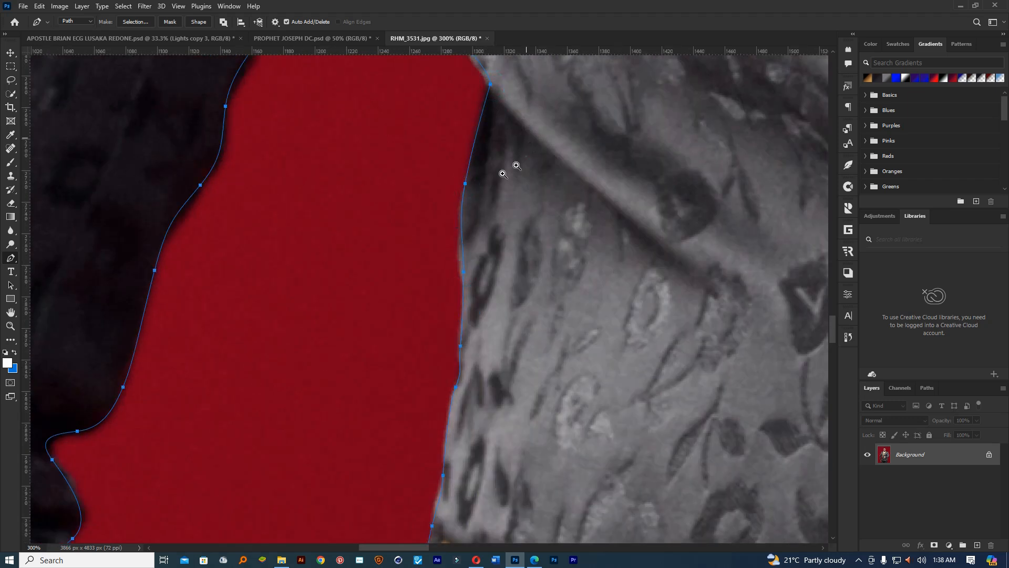
Convert the man's outline and arm-gap paths into a new anti-aliased selection with a feather radius of 0 pixels.
scroll(504, 137, "down", 10)
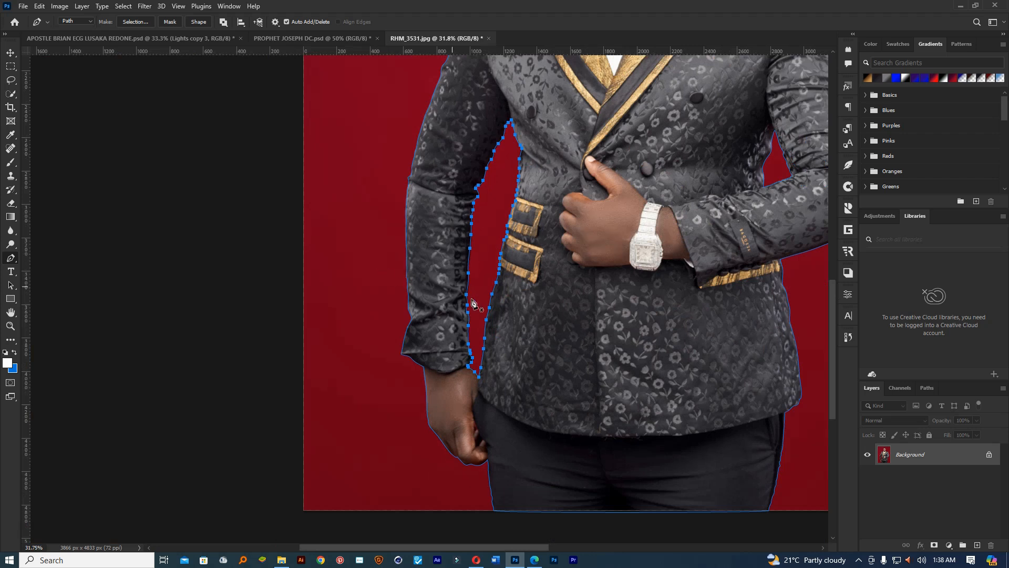
scroll(469, 267, "down", 3)
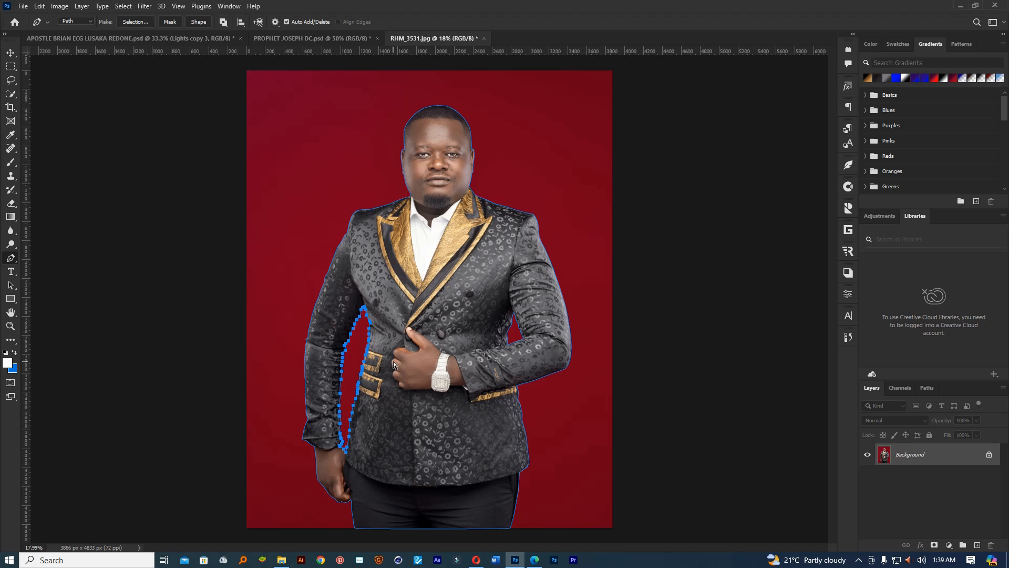
left_click(364, 344, "ctrl")
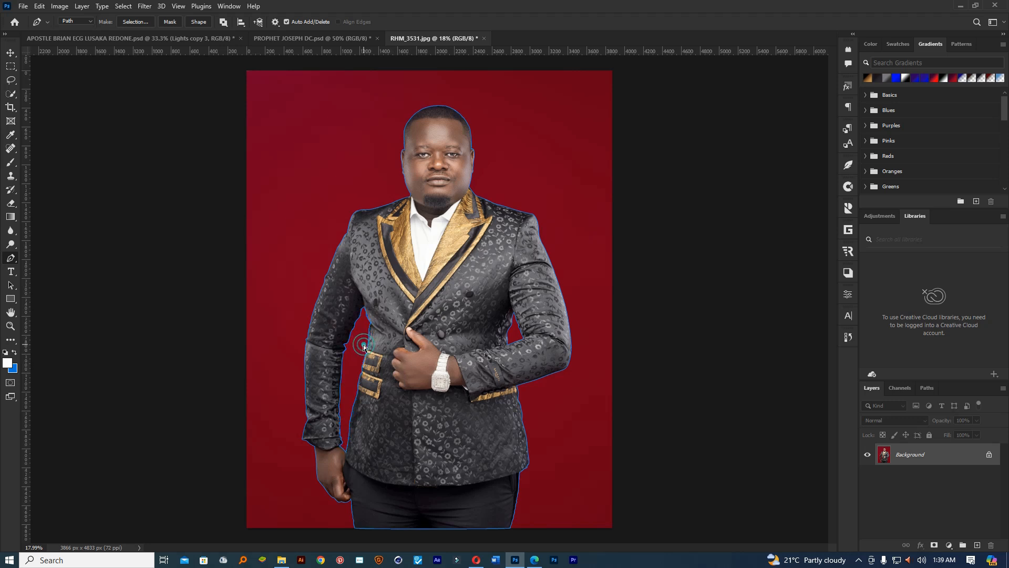
key("ctrl+z")
left_click(295, 210, "ctrl")
scroll(509, 333, "down", 3)
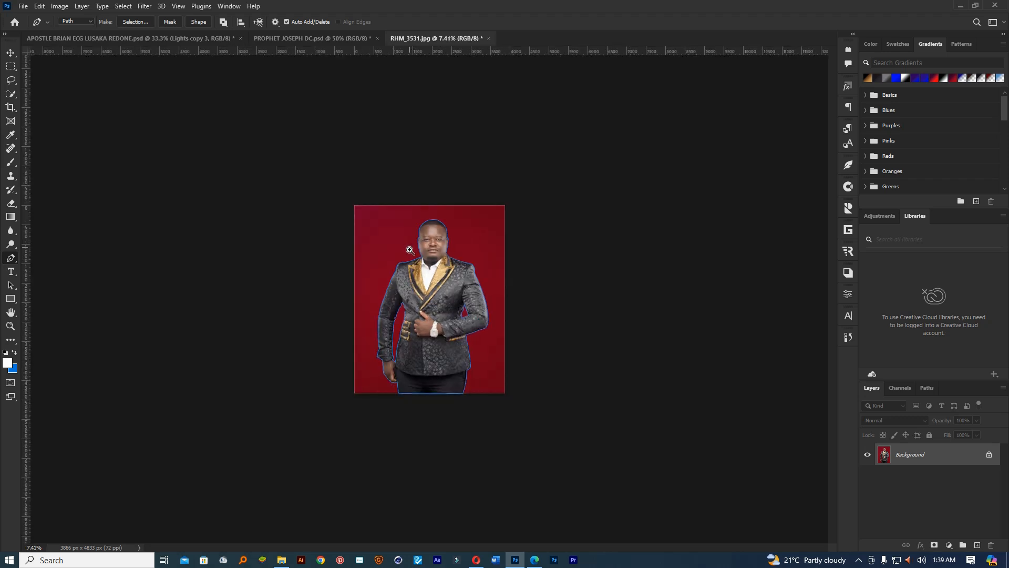
right_click(439, 283)
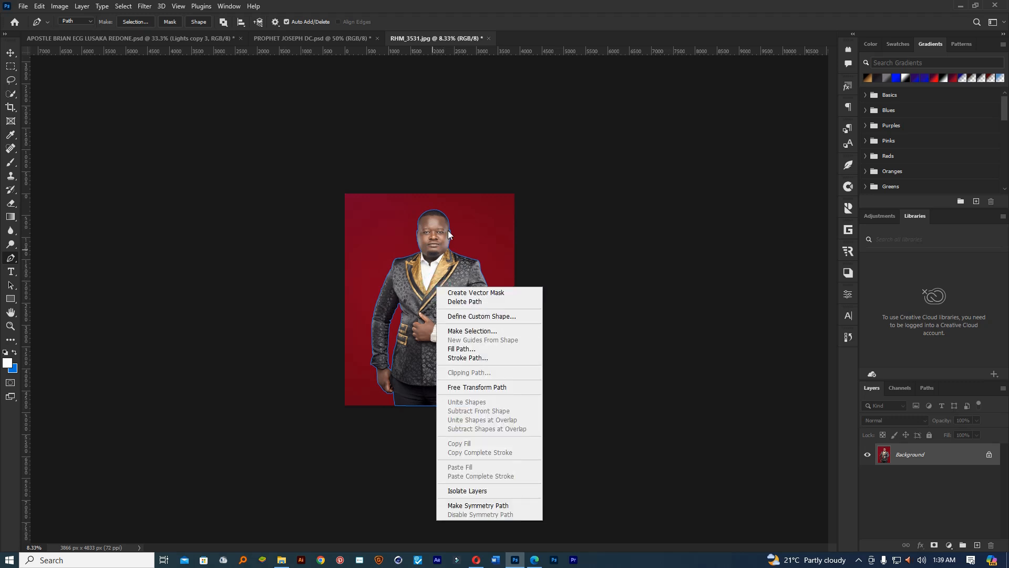
left_click(470, 330)
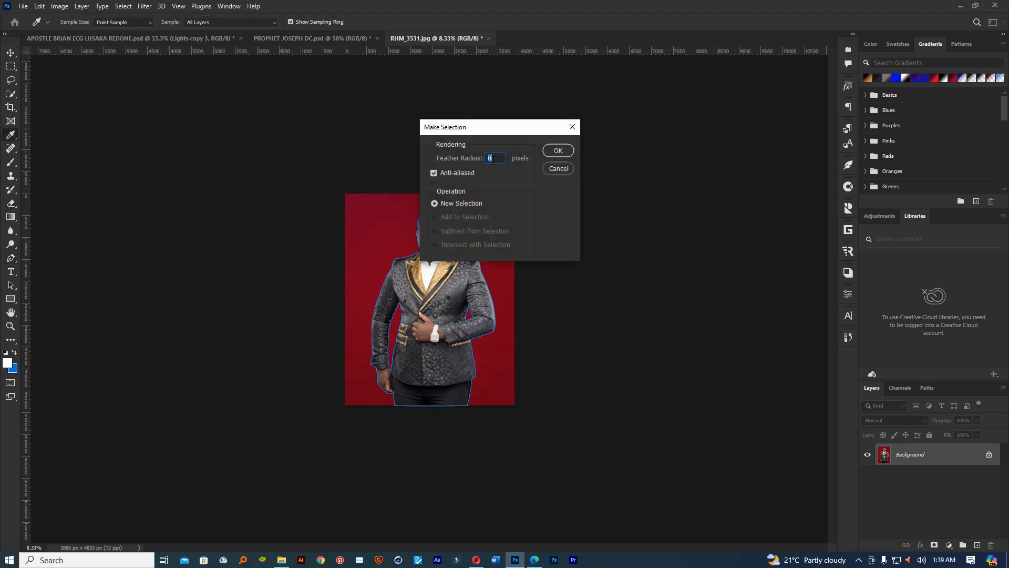
left_click(556, 151)
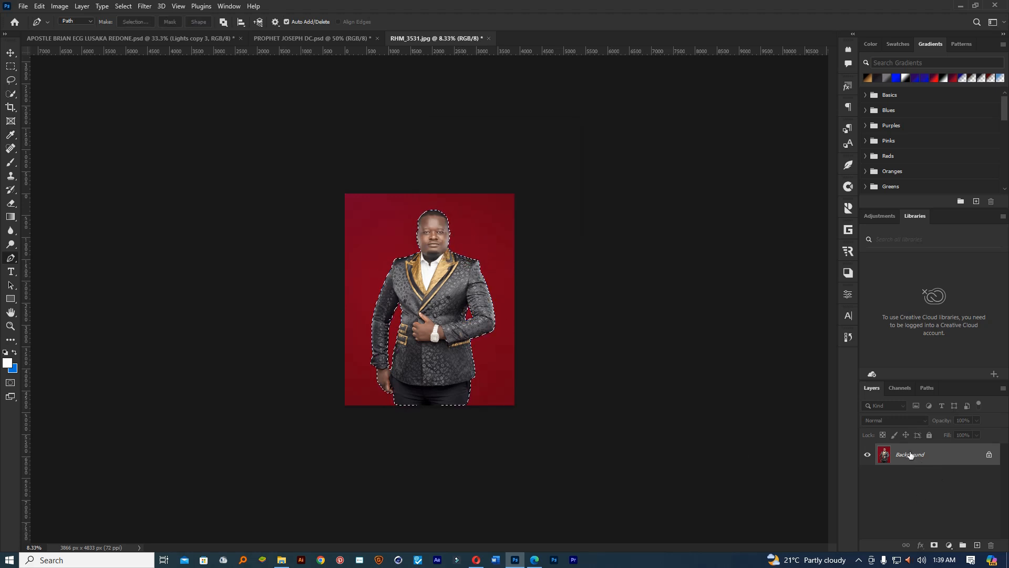
Copy the selected man from the Background layer onto a new layer.
left_click(883, 217)
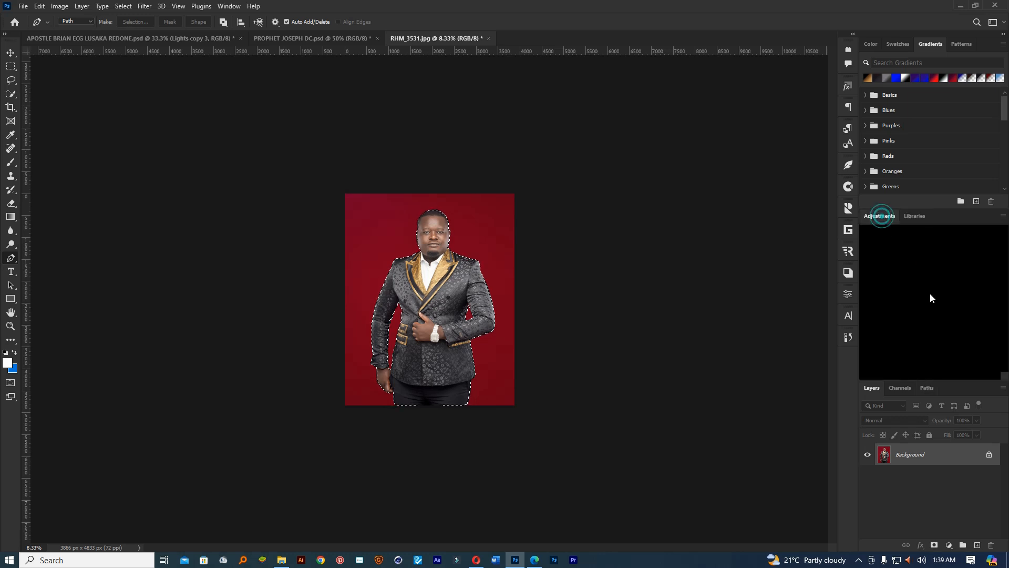
left_click_drag(912, 377, 896, 211)
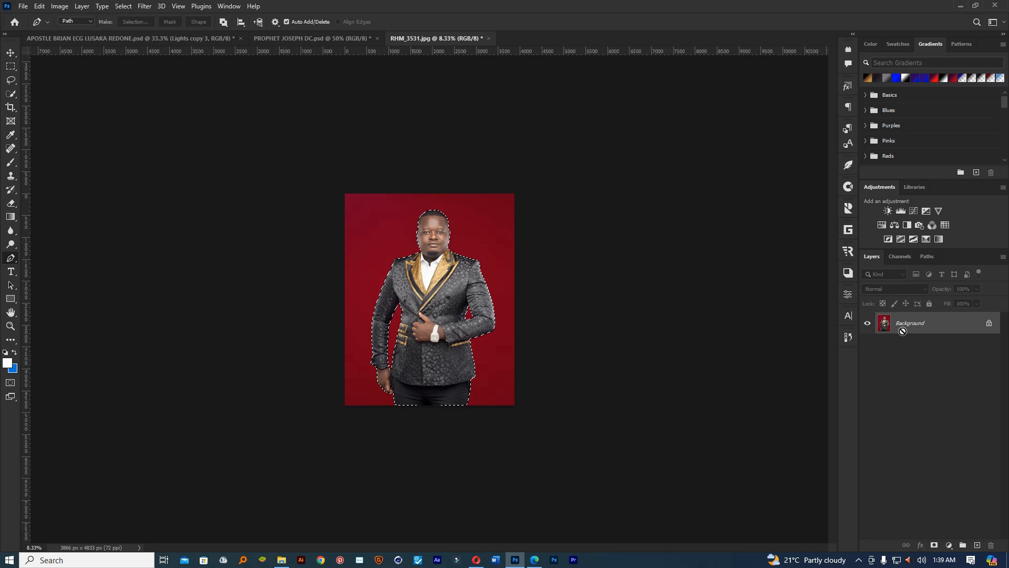
key("ctrl+j")
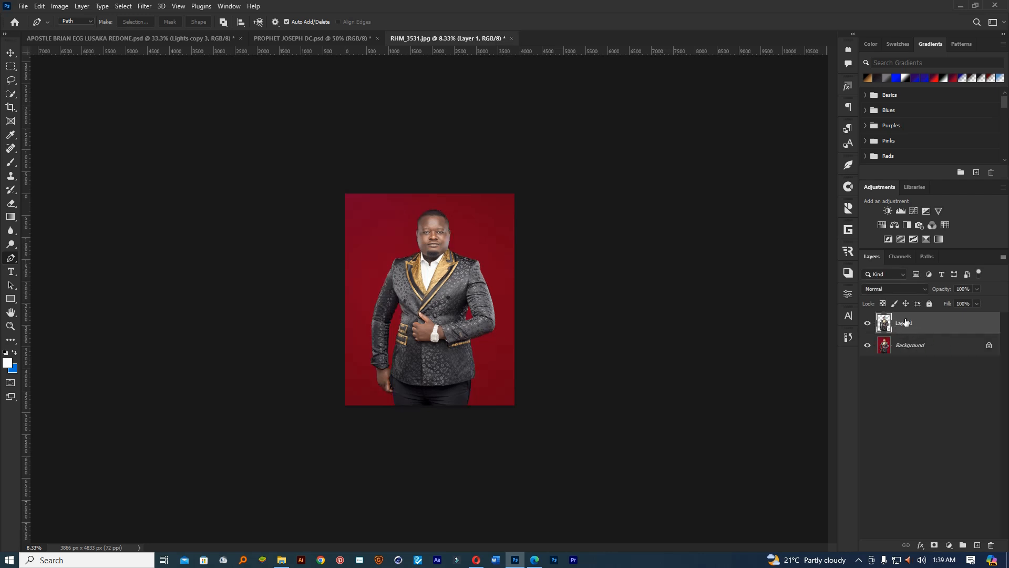
Unlock and delete the original red background layer, and fully lock the layer with the cut-out man.
left_click(868, 346)
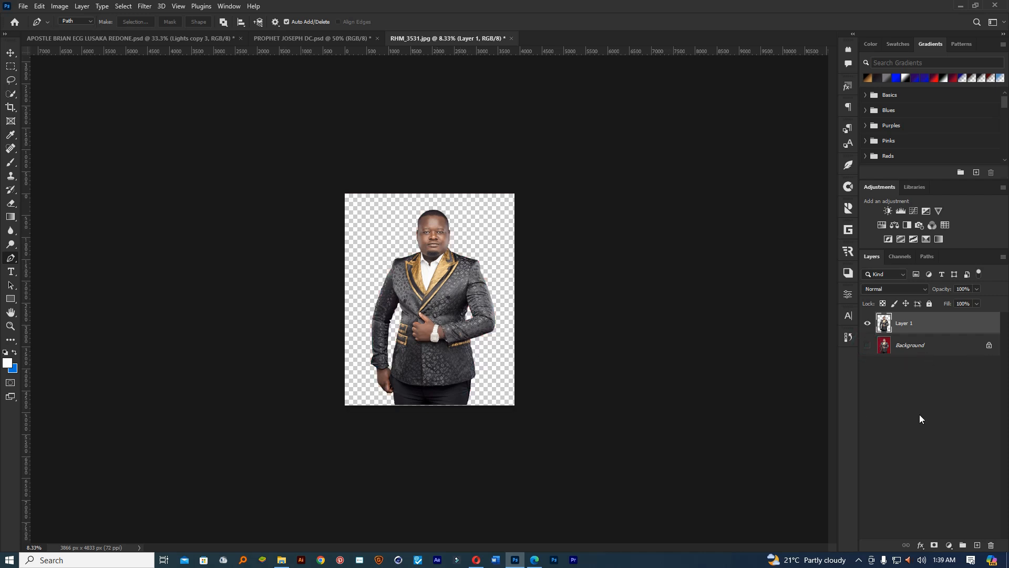
left_click(867, 347)
left_click(989, 345)
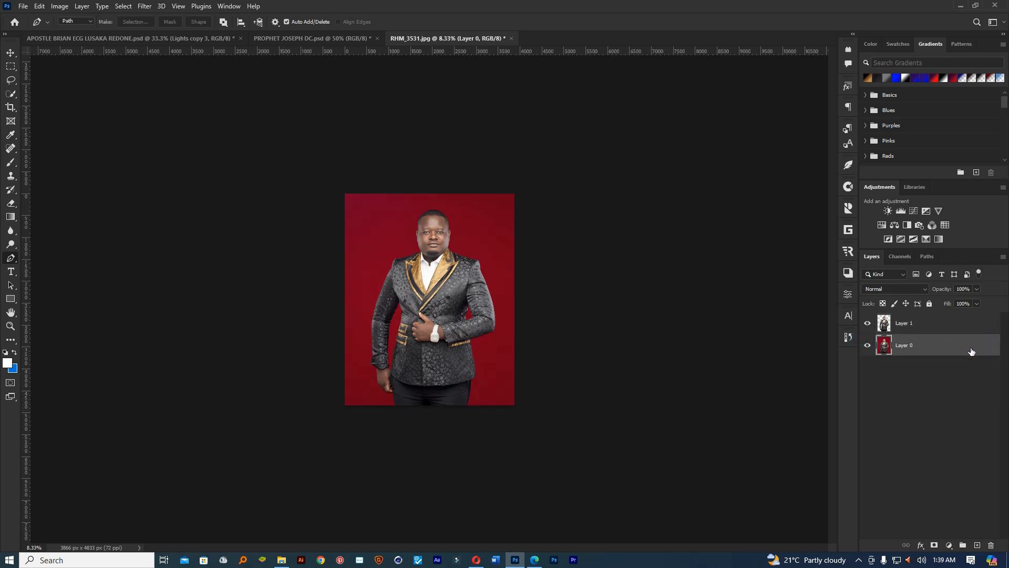
left_click_drag(976, 356, 990, 545)
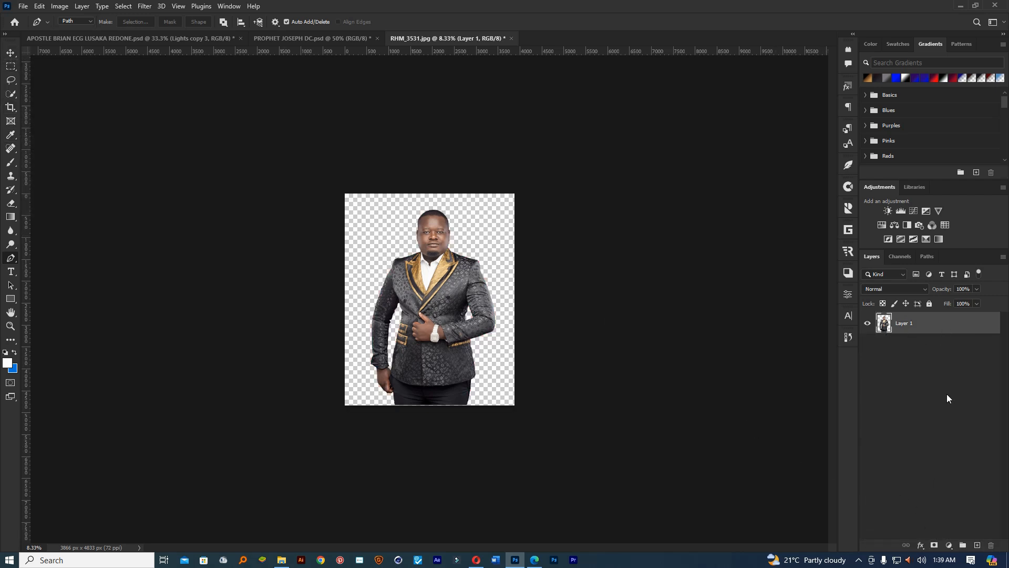
left_click(929, 305)
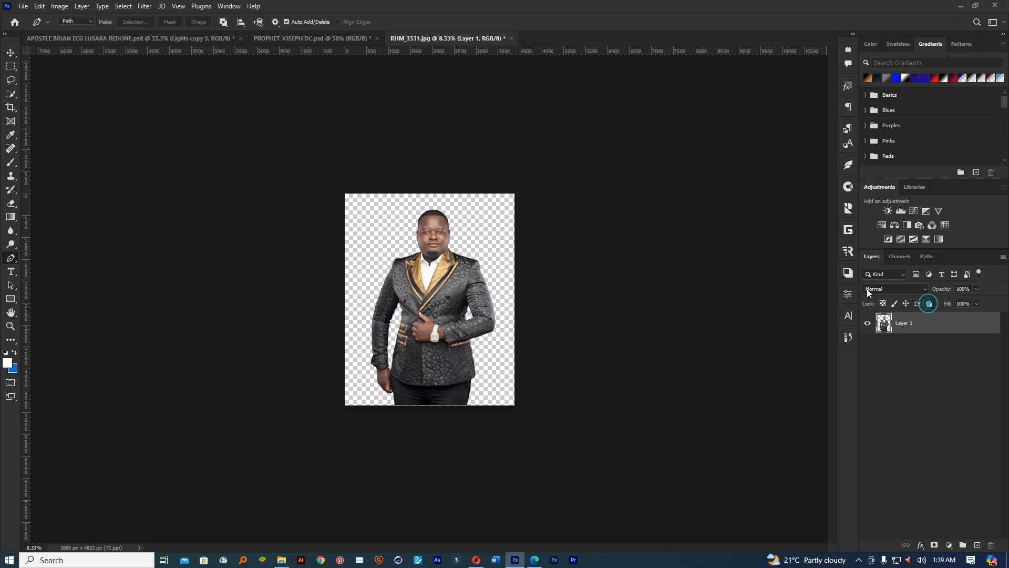
Save the cut-out as a PNG on the Desktop, named with the pastor's title and first name.
left_click(22, 10)
left_click(51, 136)
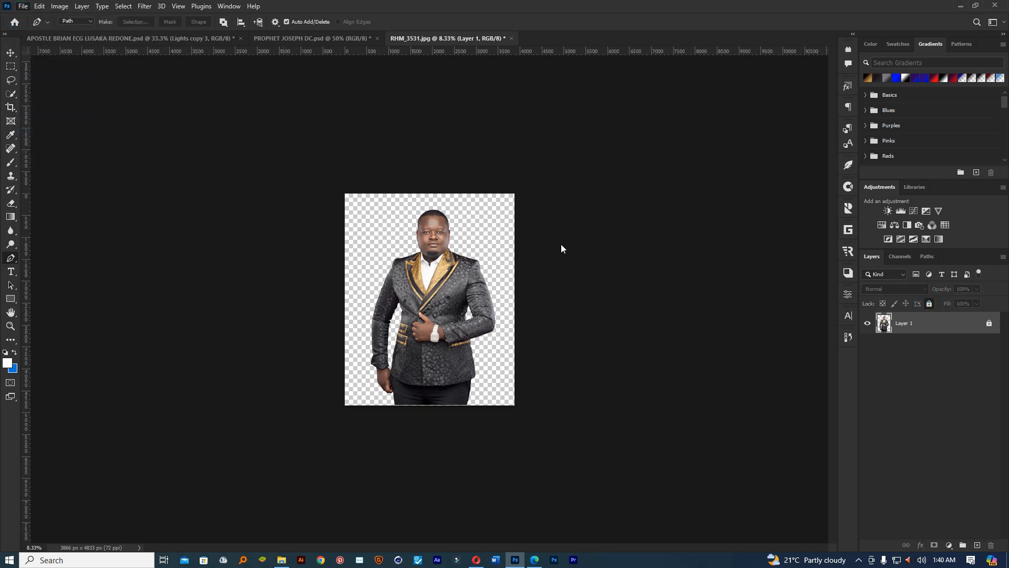
left_click(55, 125)
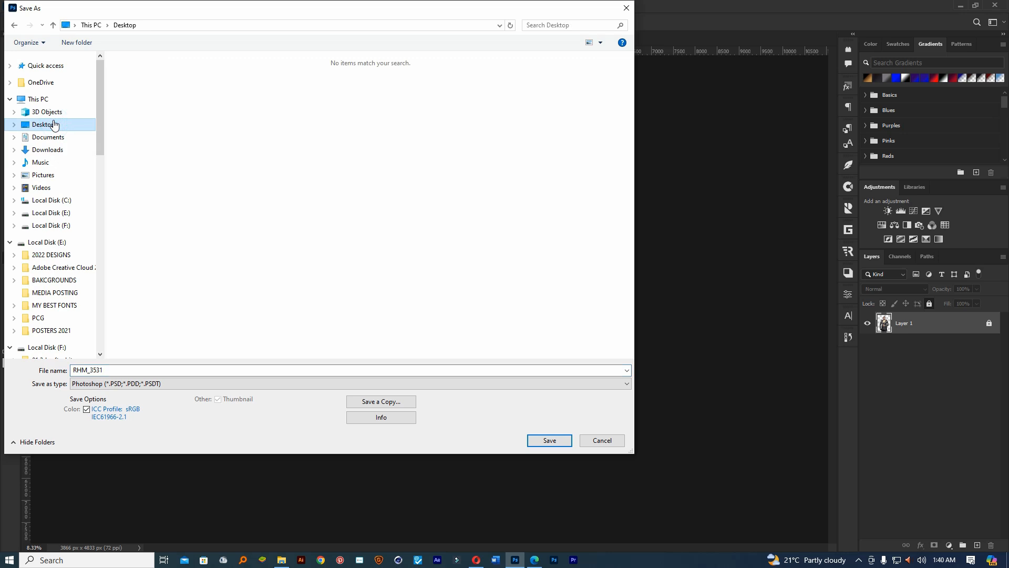
double_click(263, 370)
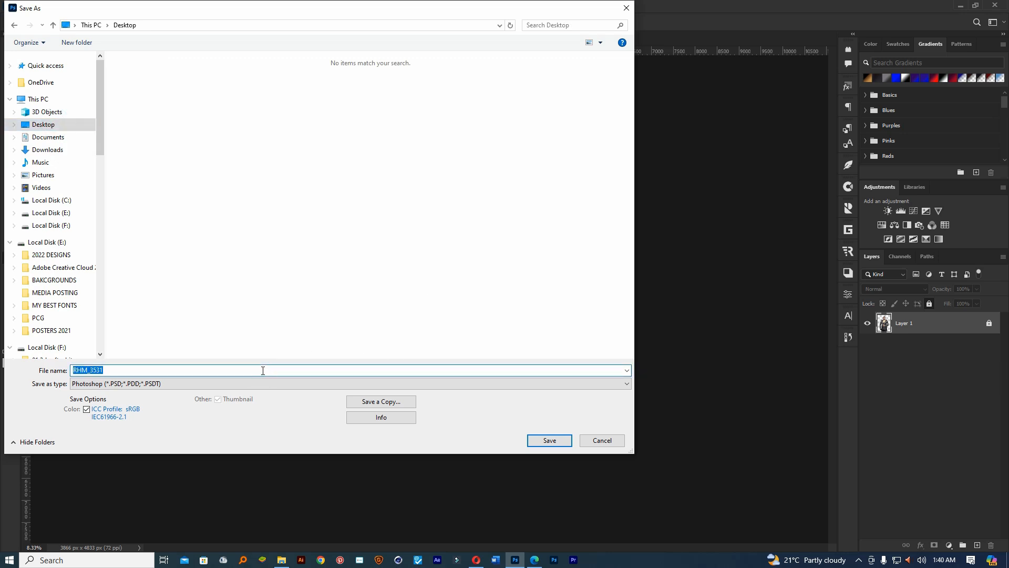
type("PASTOR BRIAN")
left_click(92, 384)
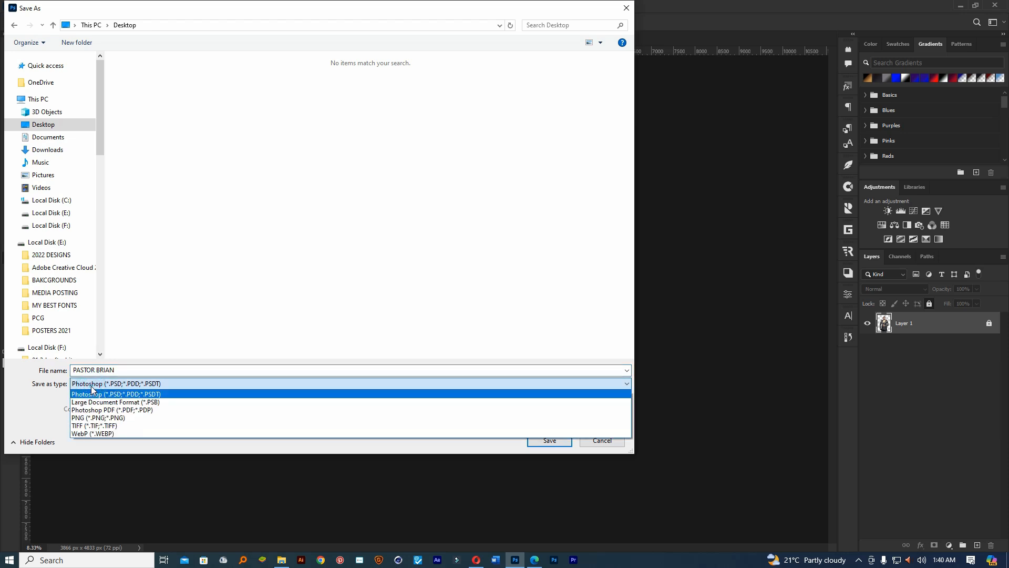
left_click(87, 419)
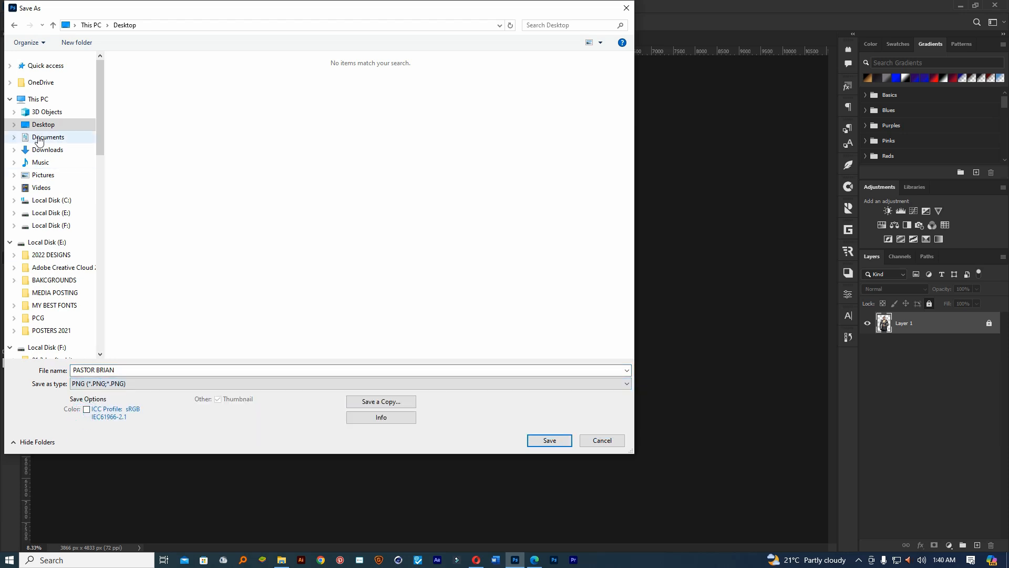
left_click(549, 441)
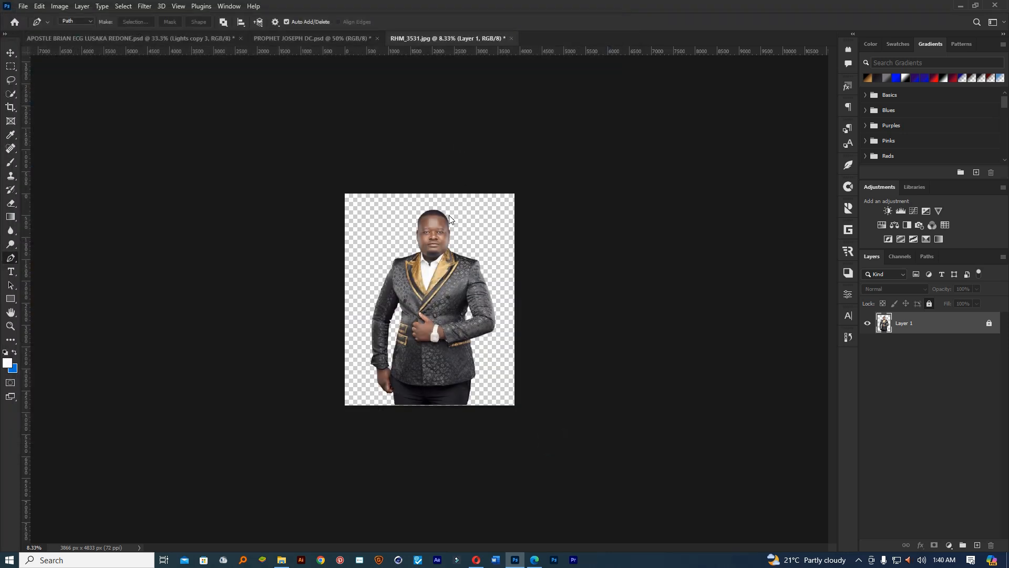
left_click(566, 168)
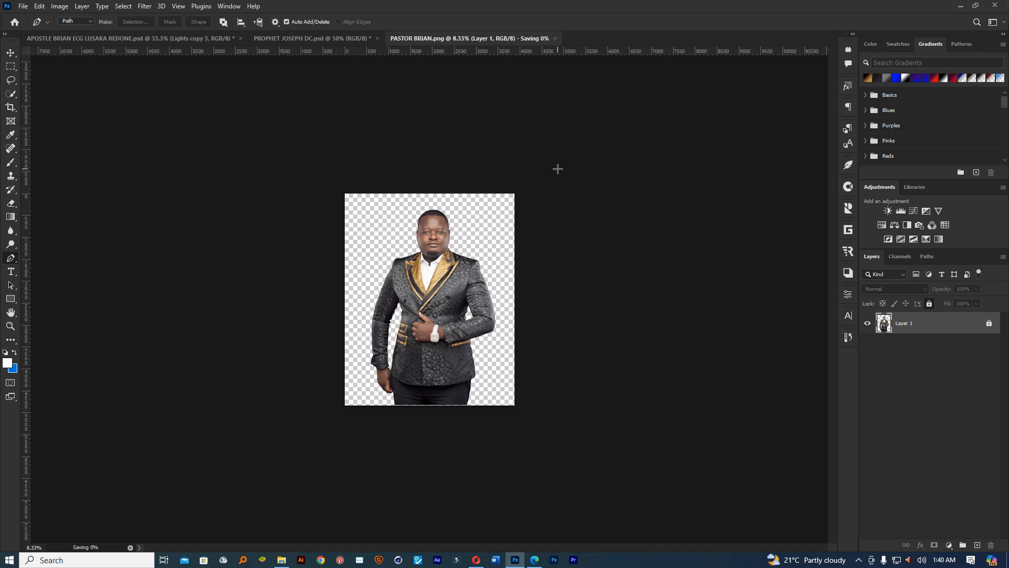
Create a new document from the recent 1667 x 1667 px preset at 300 ppi with white background contents.
left_click(11, 52)
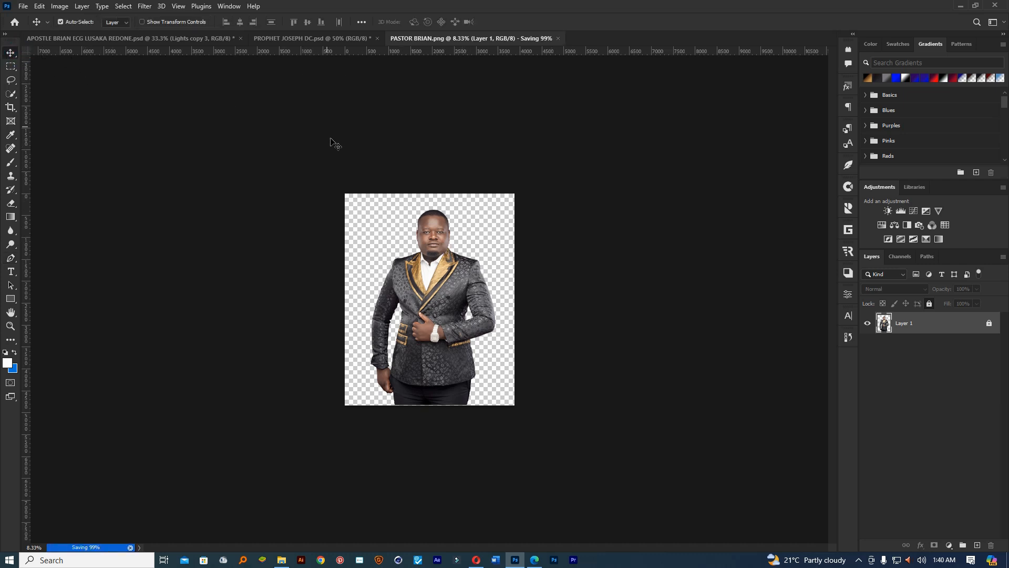
left_click(24, 7)
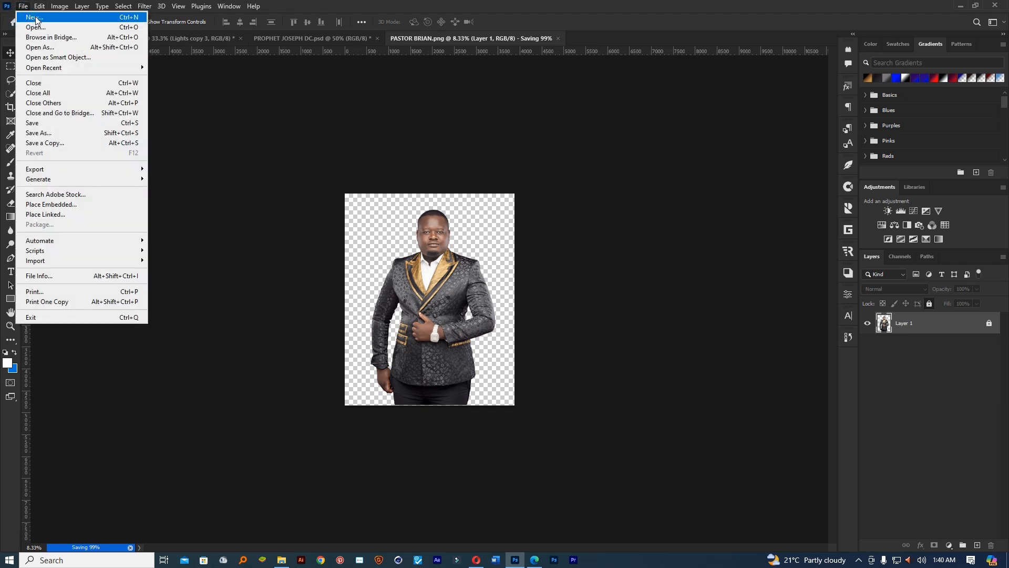
left_click(35, 18)
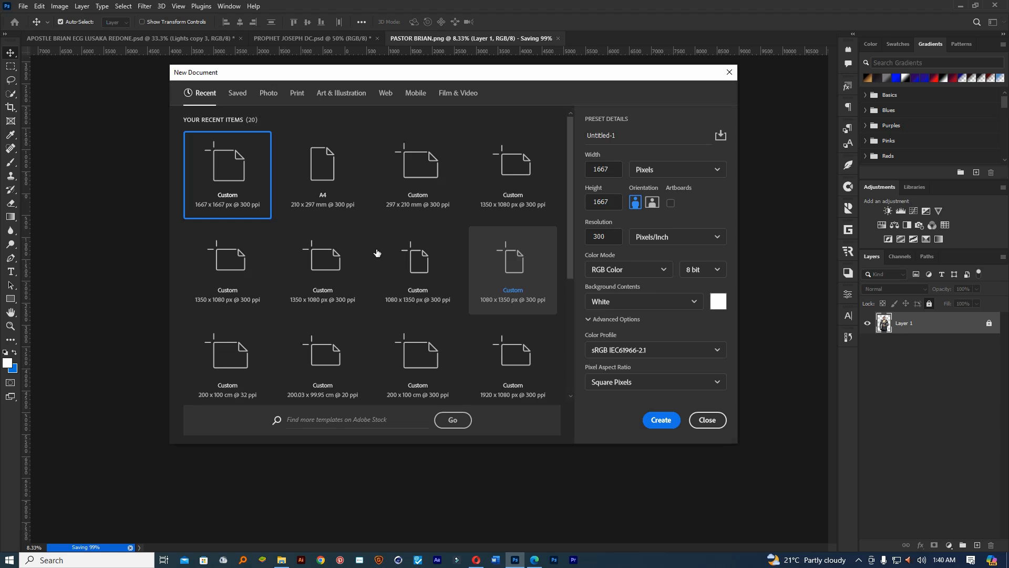
double_click(216, 177)
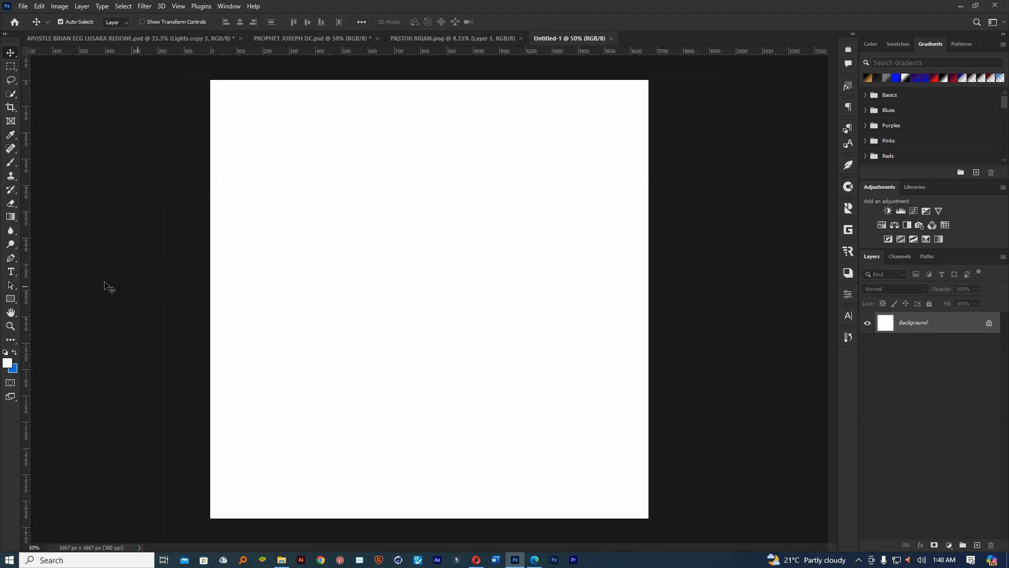
Add the red-to-dark-purple gradient preset as a fill layer over the whole white canvas.
left_click(10, 326)
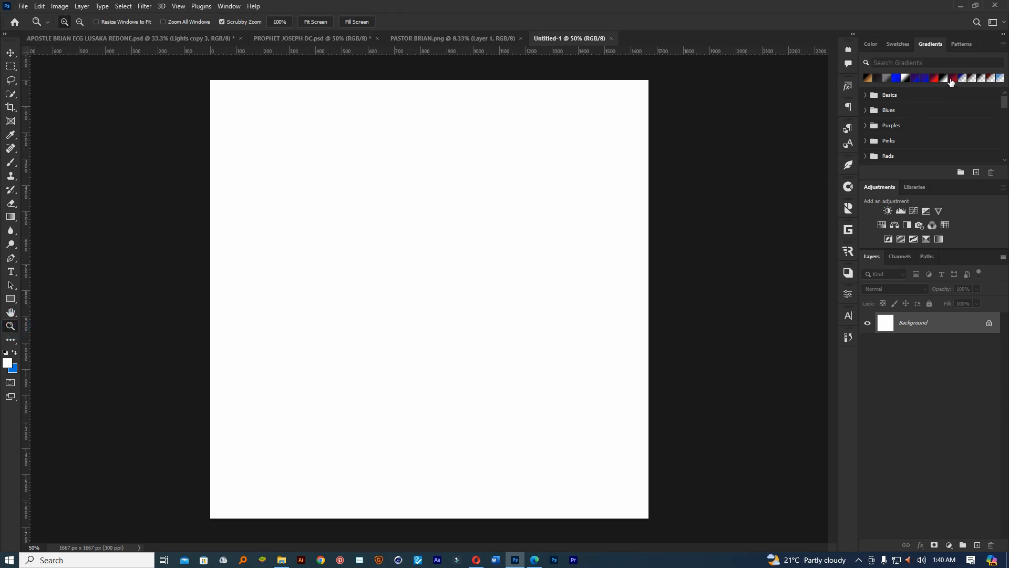
left_click_drag(936, 80, 933, 318)
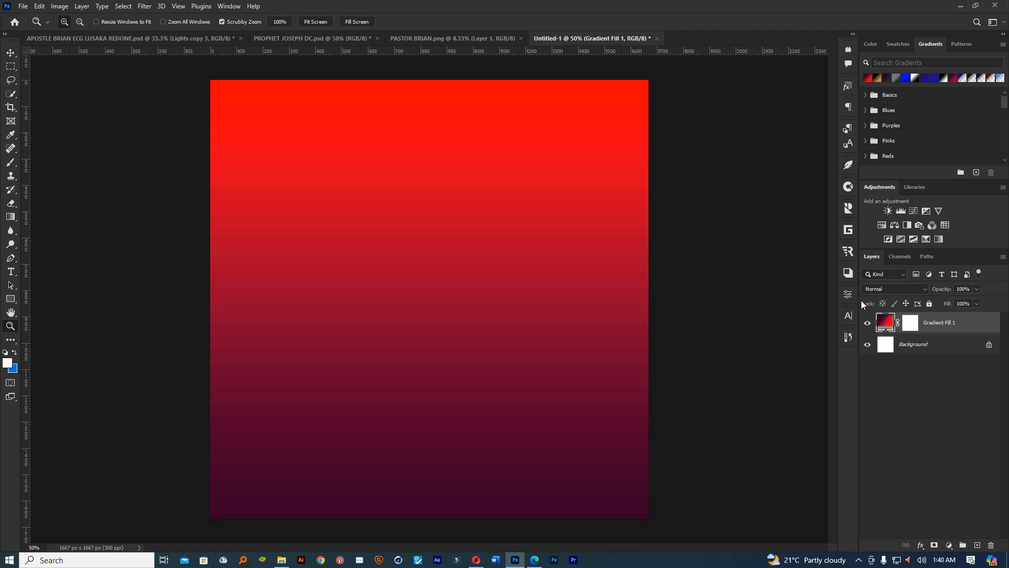
left_click_drag(507, 313, 457, 281)
left_click(457, 281)
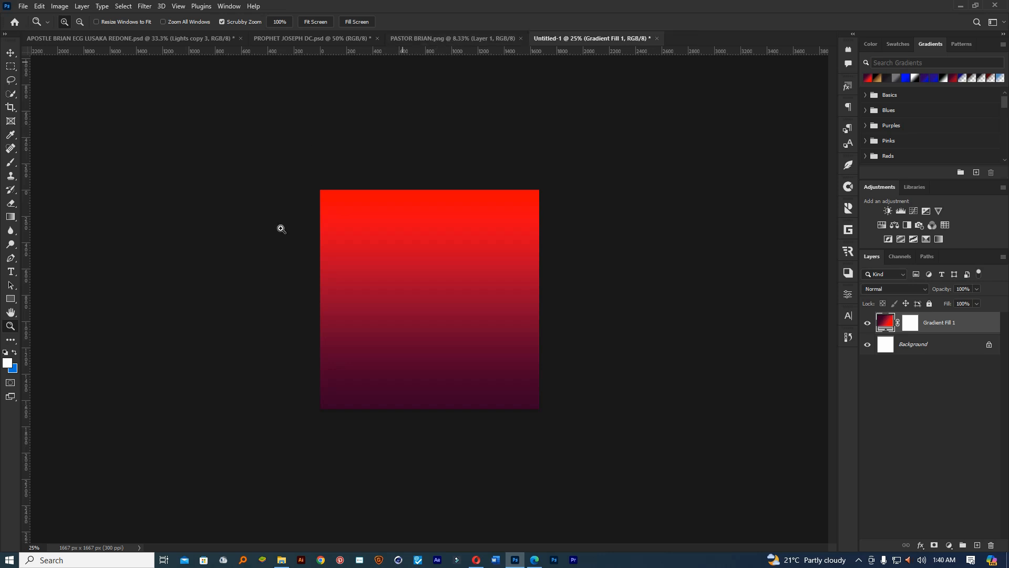
Switch to File Explorer and place the saved cut-out PNG from the Desktop into the new gradient document.
left_click(282, 560)
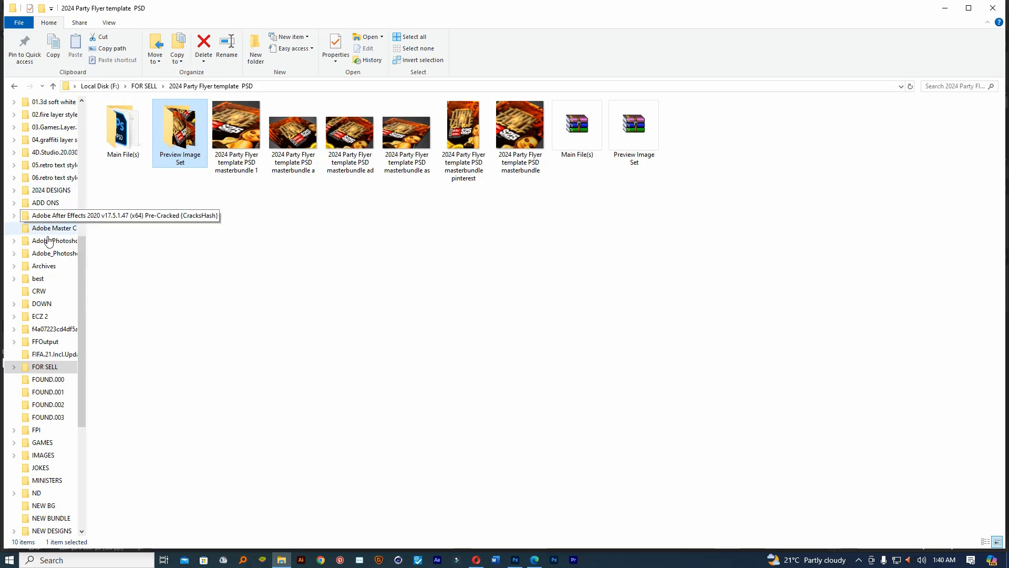
scroll(74, 237, "up", 8)
left_click(60, 150)
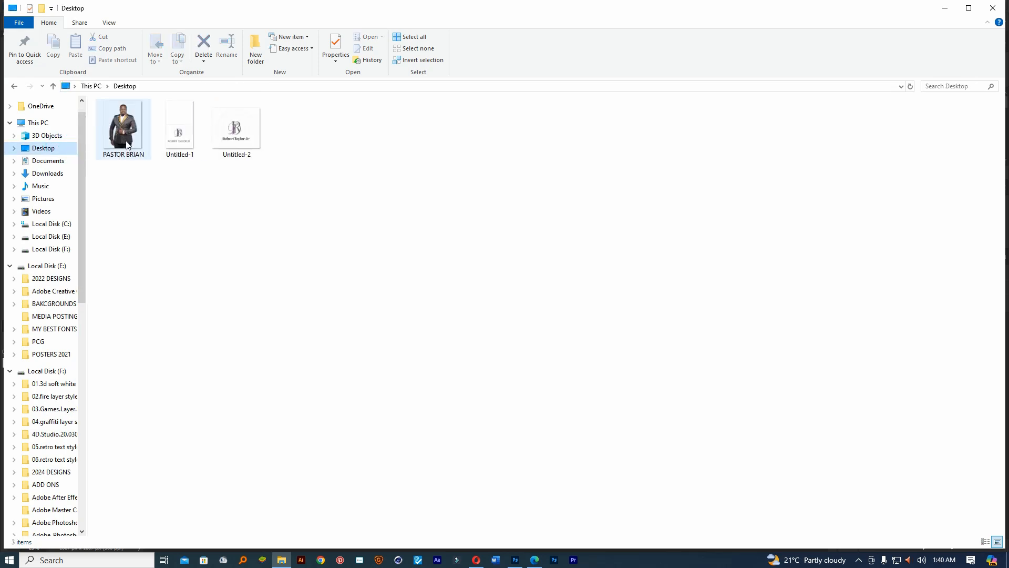
left_click(118, 131)
left_click_drag(112, 120, 534, 341)
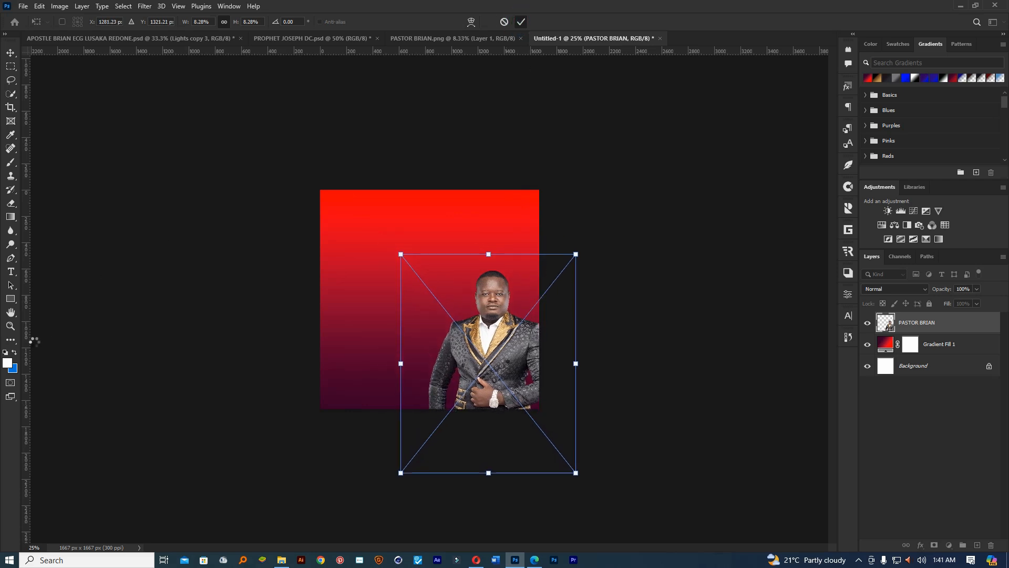
Commit the placed man and move him about 534 px left and 464 px up onto the canvas.
left_click(11, 326)
left_click_drag(456, 329, 473, 322)
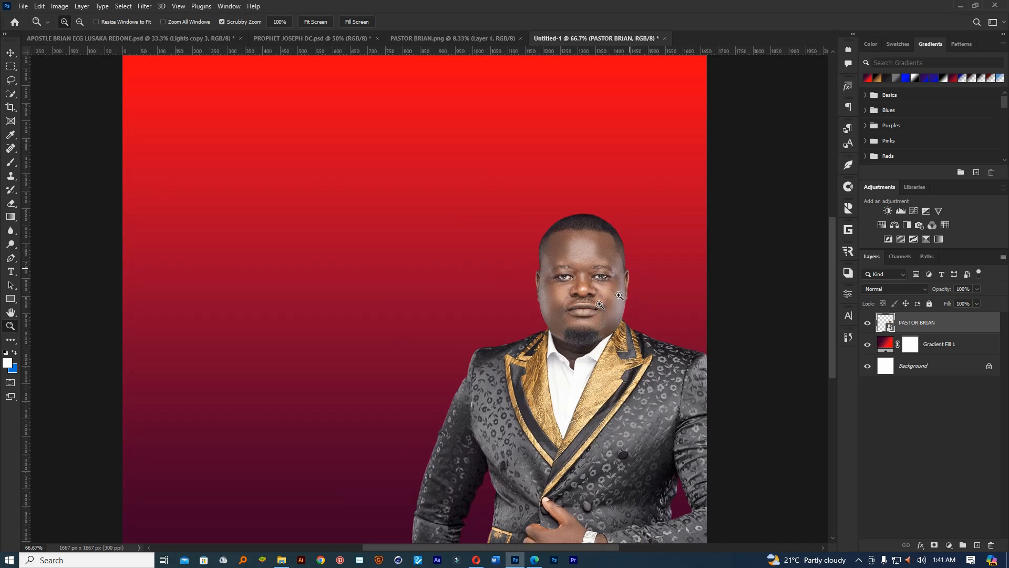
left_click(10, 52)
scroll(473, 210, "down", 2)
left_click_drag(573, 365, 436, 259)
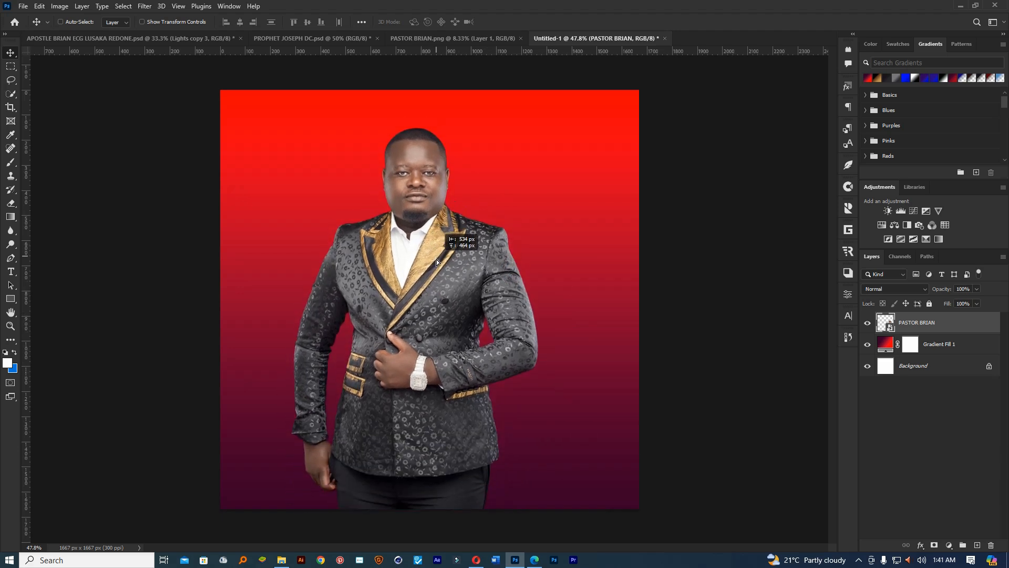
Hide the gradient fill and add a black (000000) solid color fill layer directly above the Background layer.
left_click(868, 344)
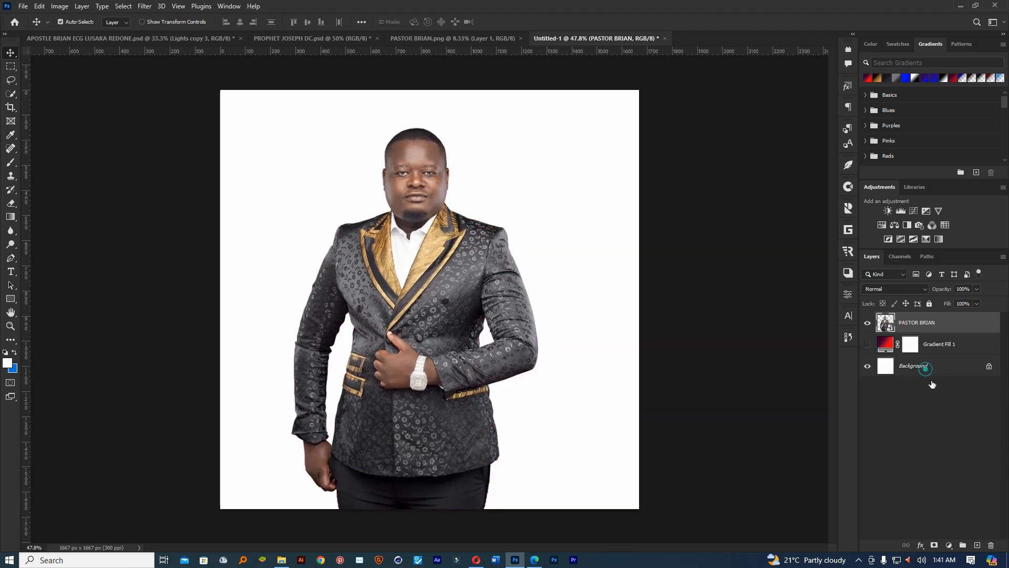
left_click(925, 368)
left_click(949, 545)
left_click(948, 359)
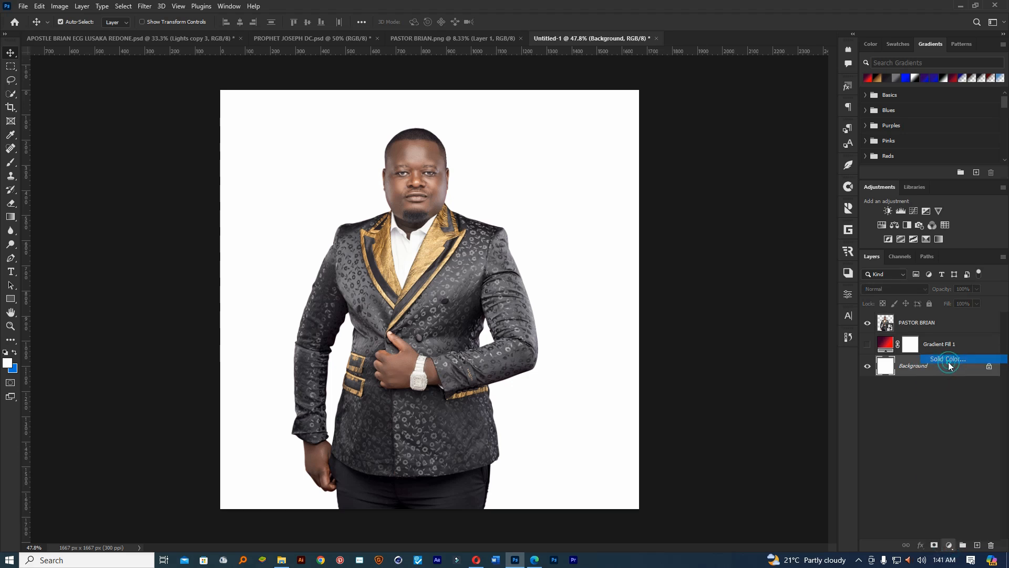
left_click_drag(746, 365, 803, 503)
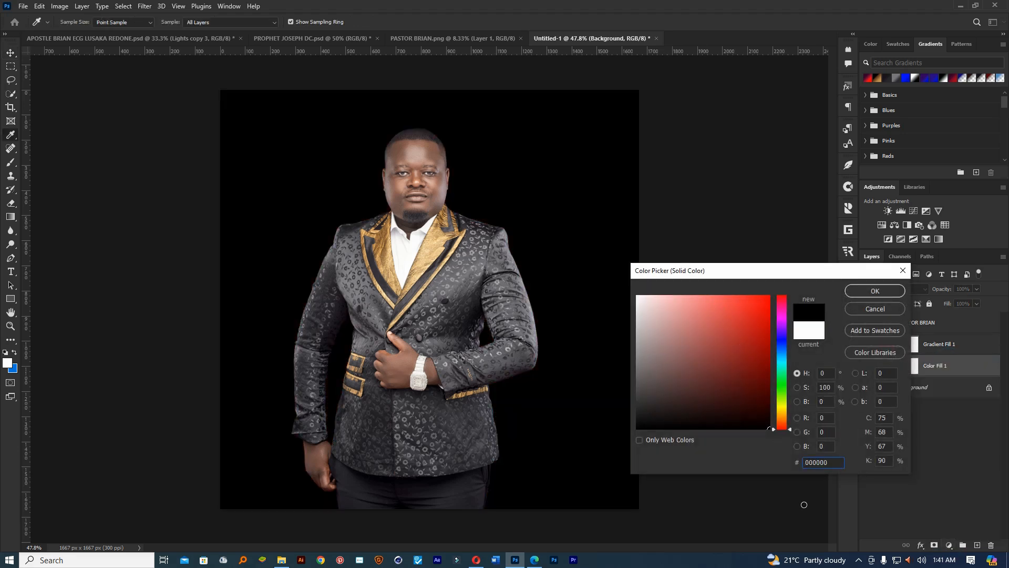
left_click(871, 292)
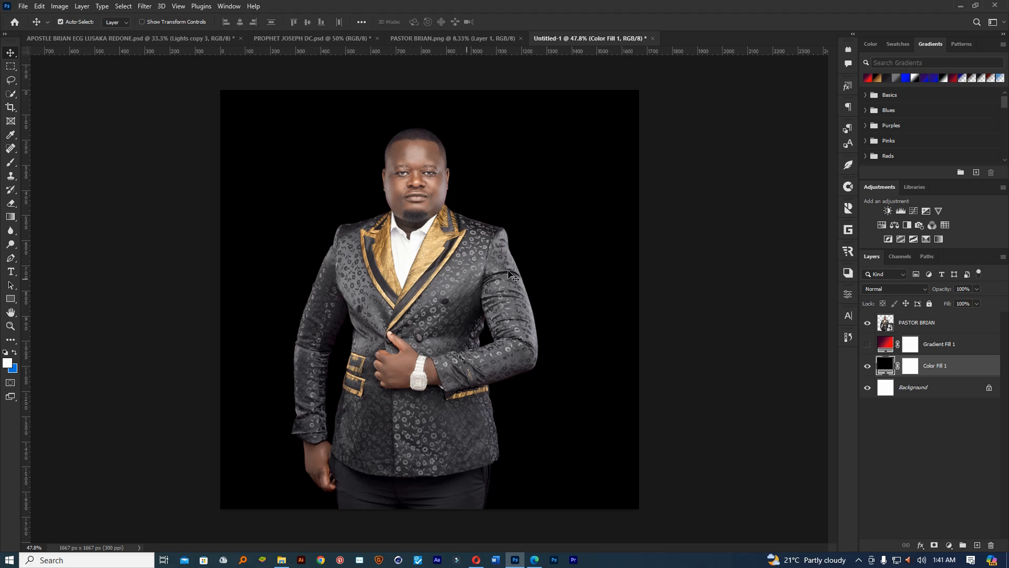
Hide the black color fill and show the red-to-purple gradient fill behind the man again.
left_click(868, 366)
left_click(868, 344)
left_click(868, 322)
left_click(867, 323)
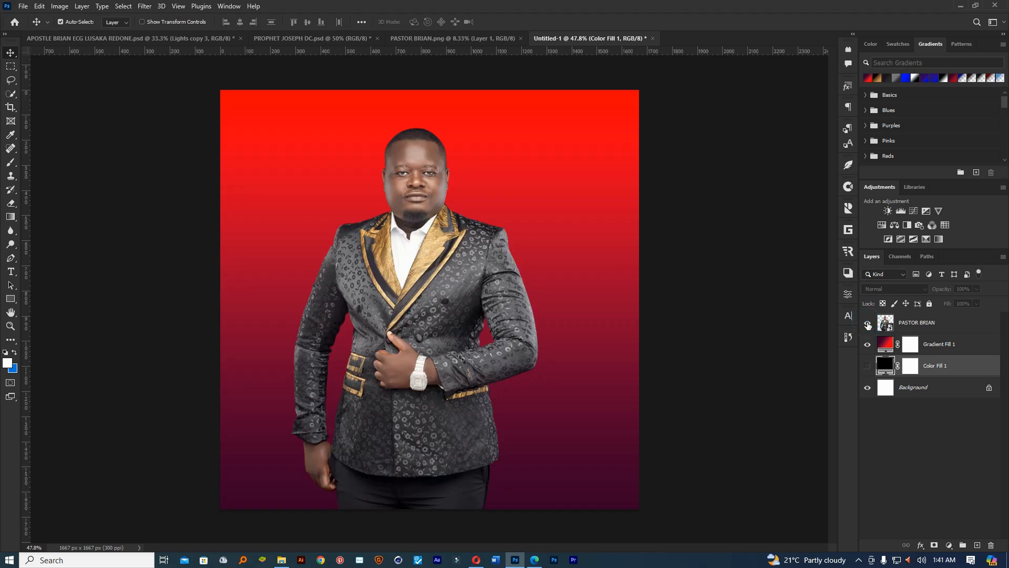
In the cut-out PNG document, unlock Layer 1 and convert it to a Smart Object.
left_click(440, 40)
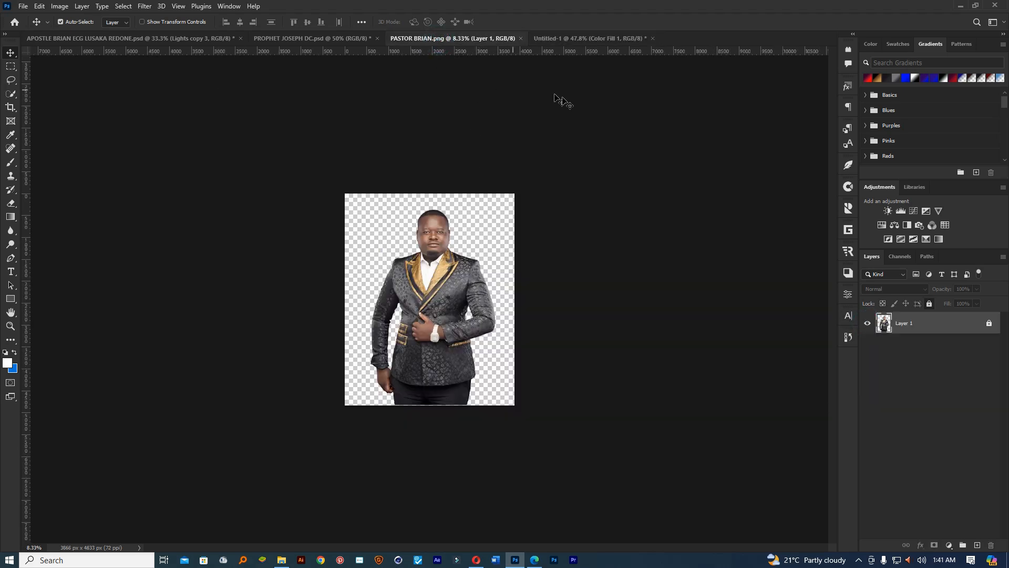
left_click(928, 314)
right_click(928, 316)
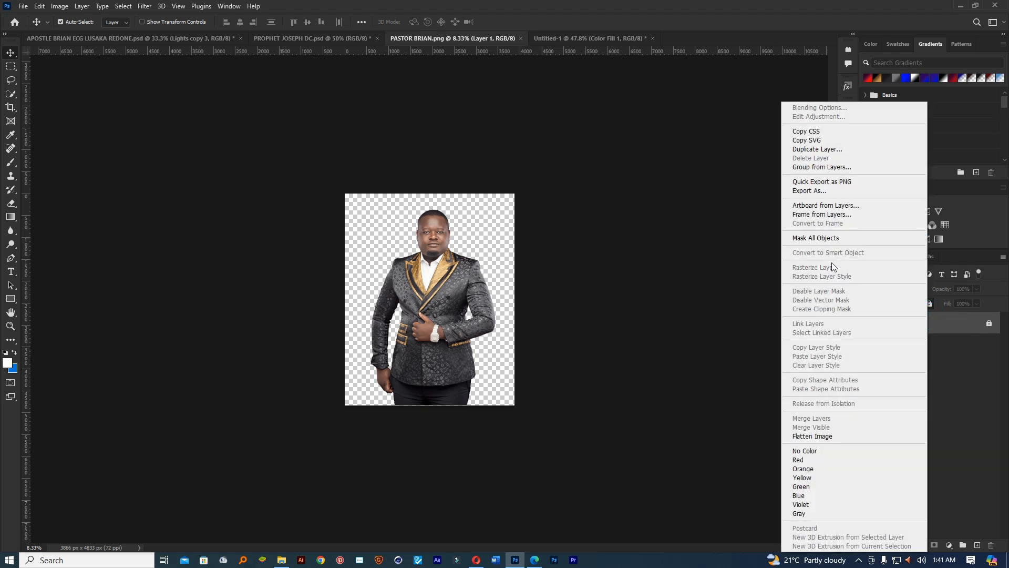
left_click(949, 314)
left_click(987, 323)
right_click(923, 325)
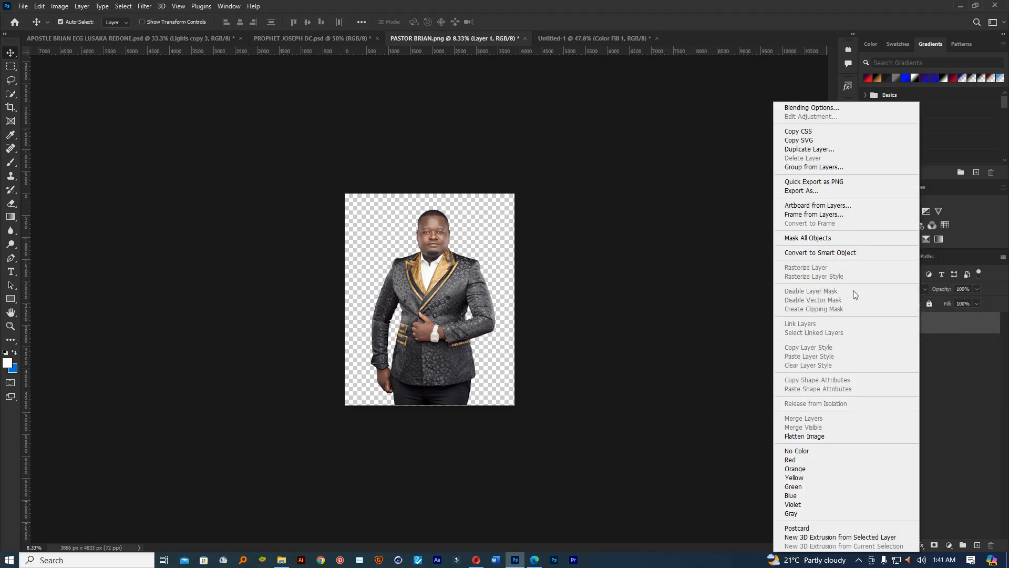
left_click(813, 254)
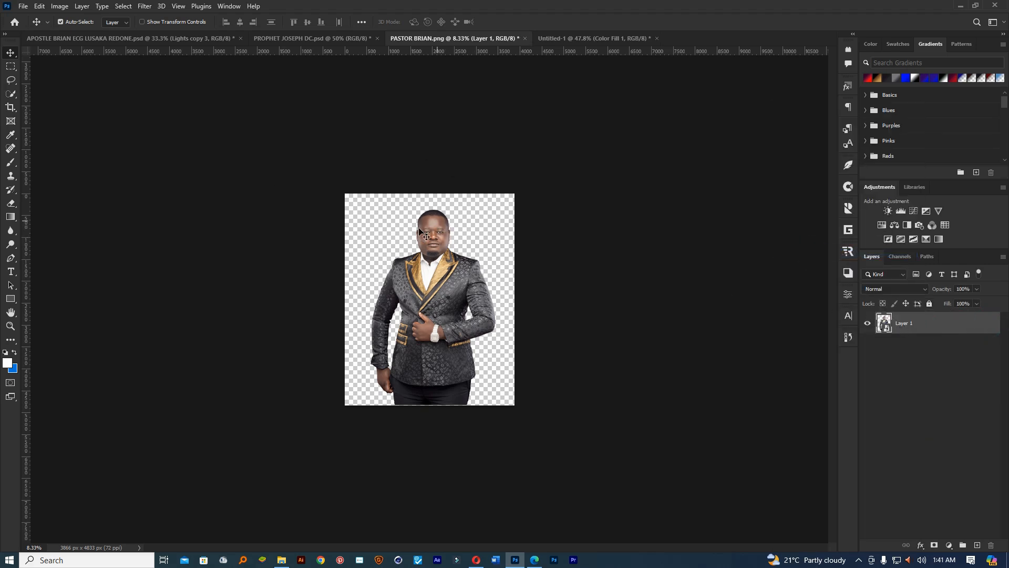
Copy the Smart Object into Untitled-1, place it above the gradient fill, and hide the man placed earlier.
left_click_drag(915, 323, 465, 187)
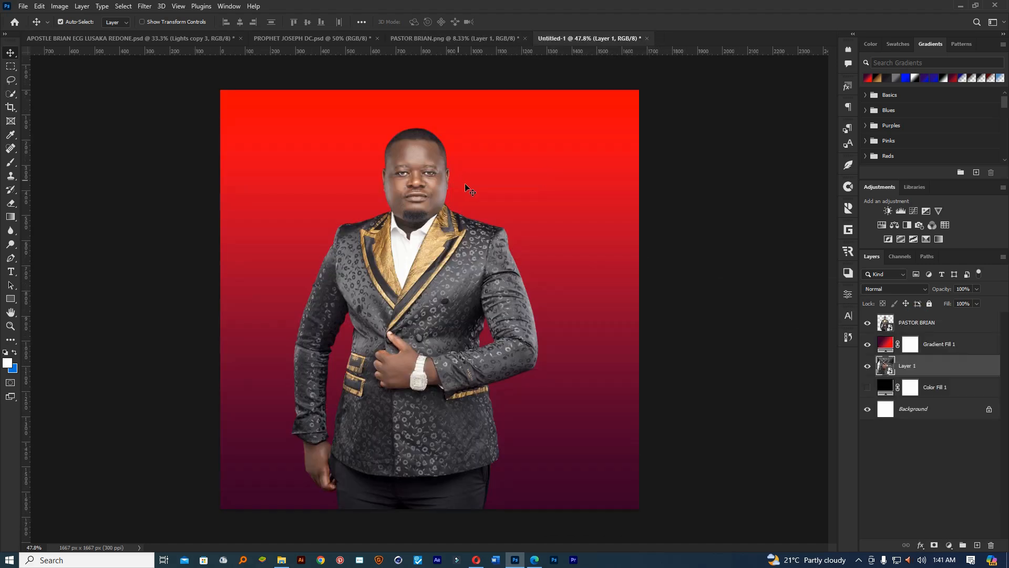
left_click_drag(925, 369, 882, 339)
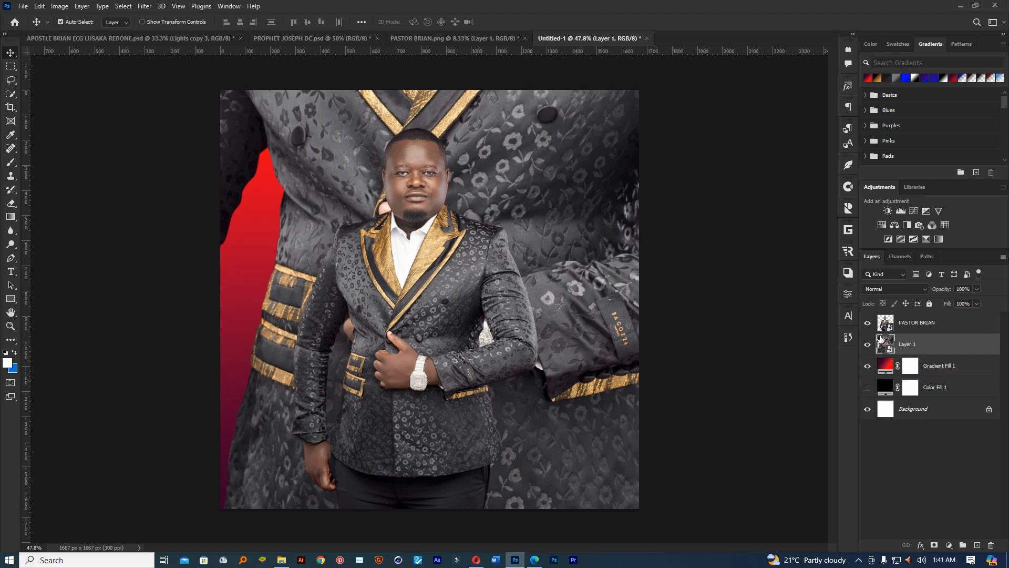
left_click(867, 323)
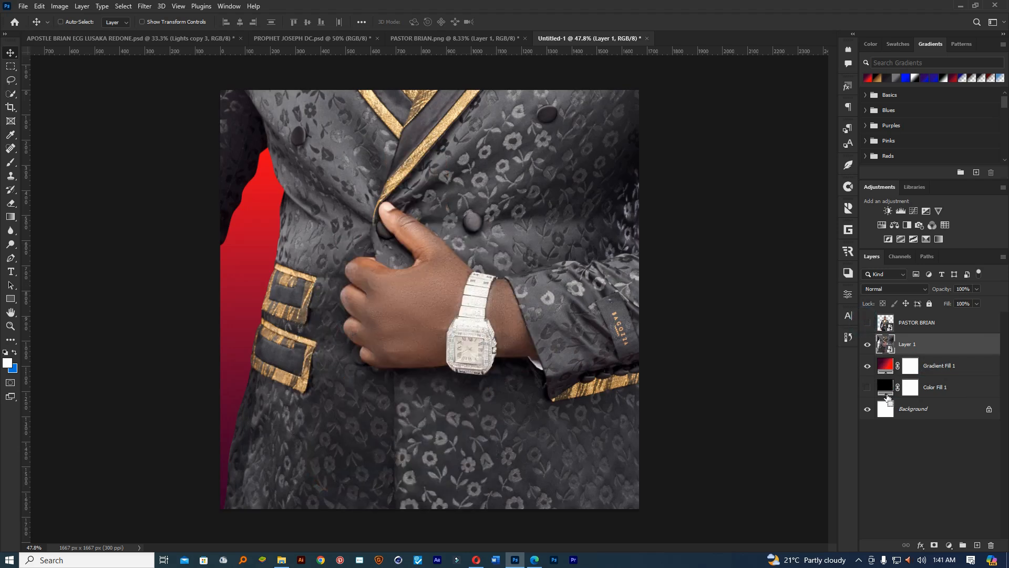
Scale the oversized man on Layer 1 down to fit inside the canvas and move him toward its bottom edge.
key("ctrl+t")
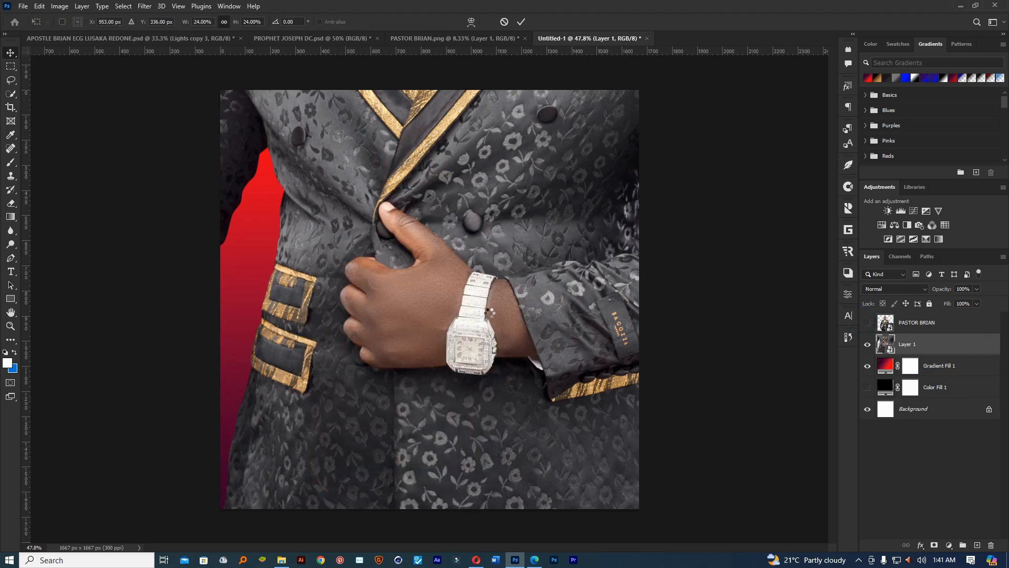
key("ctrl+0")
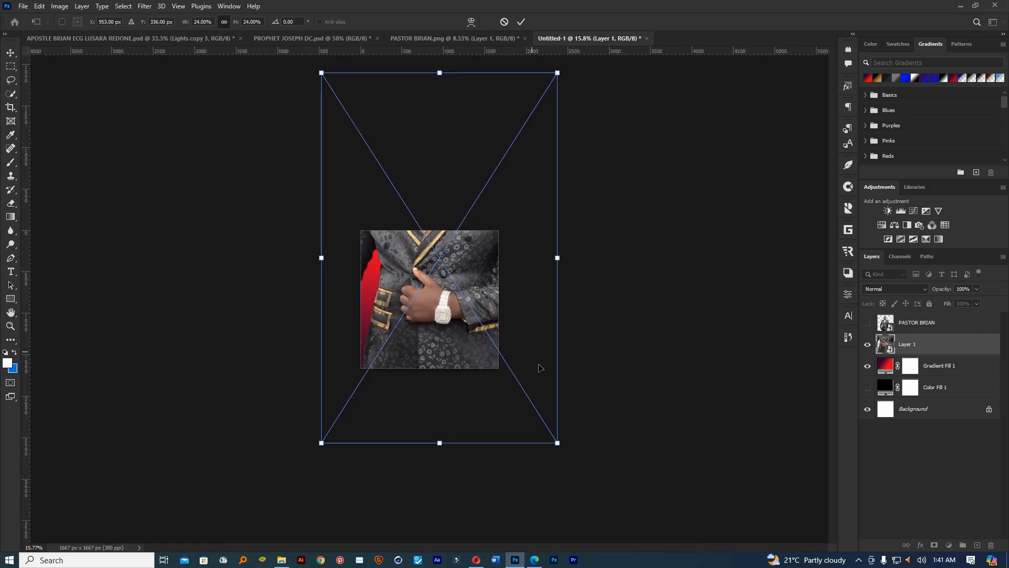
left_click_drag(556, 443, 467, 405)
left_click_drag(505, 230, 386, 238)
key("ctrl+z")
left_click(520, 21)
left_click(429, 276, "ctrl")
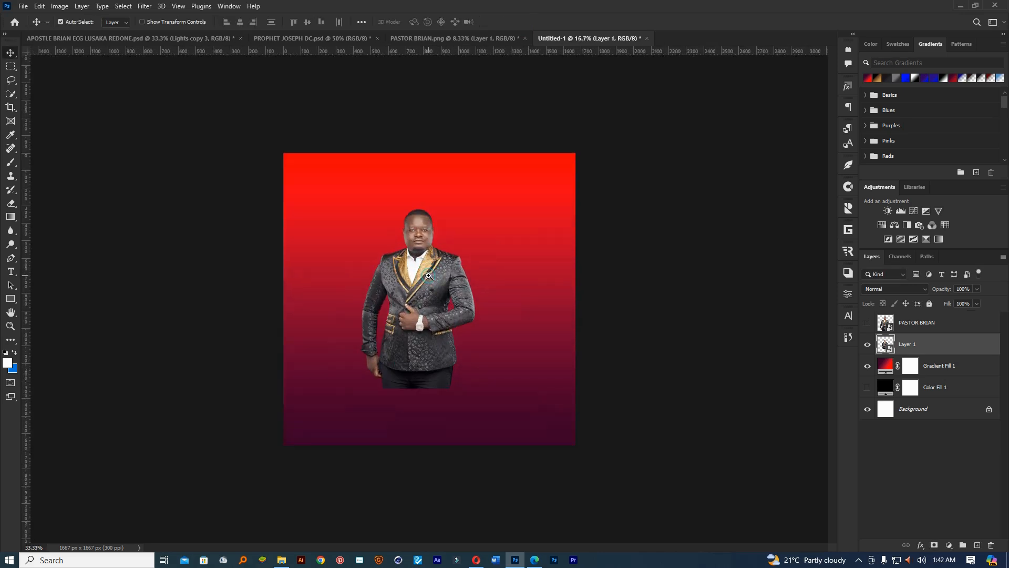
left_click(428, 276, "ctrl")
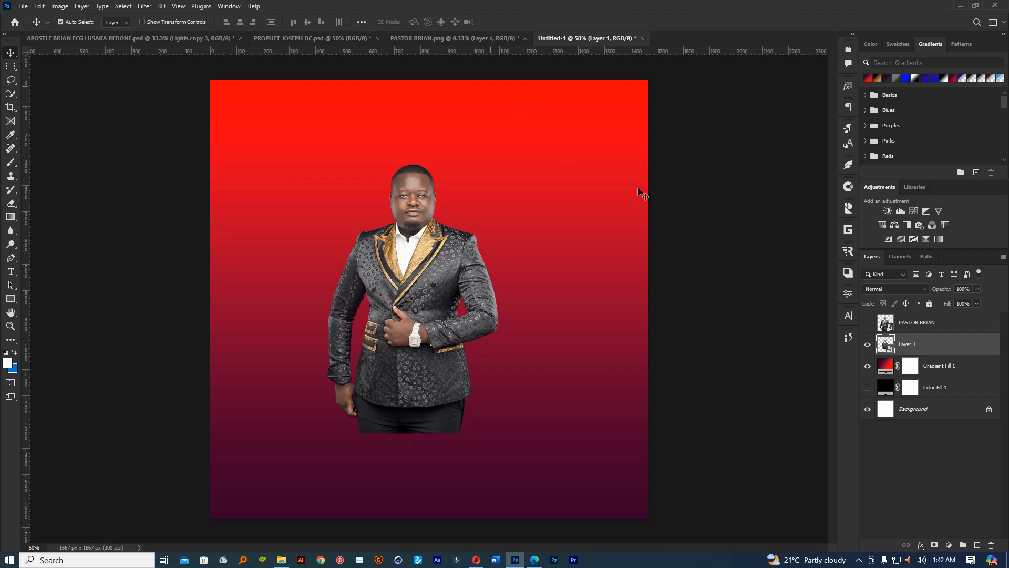
left_click_drag(453, 290, 478, 411)
Browse Downloads and Local Disk (E:) in File Explorer, and return to the cut-out PNG document to examine the man up close.
left_click(418, 38)
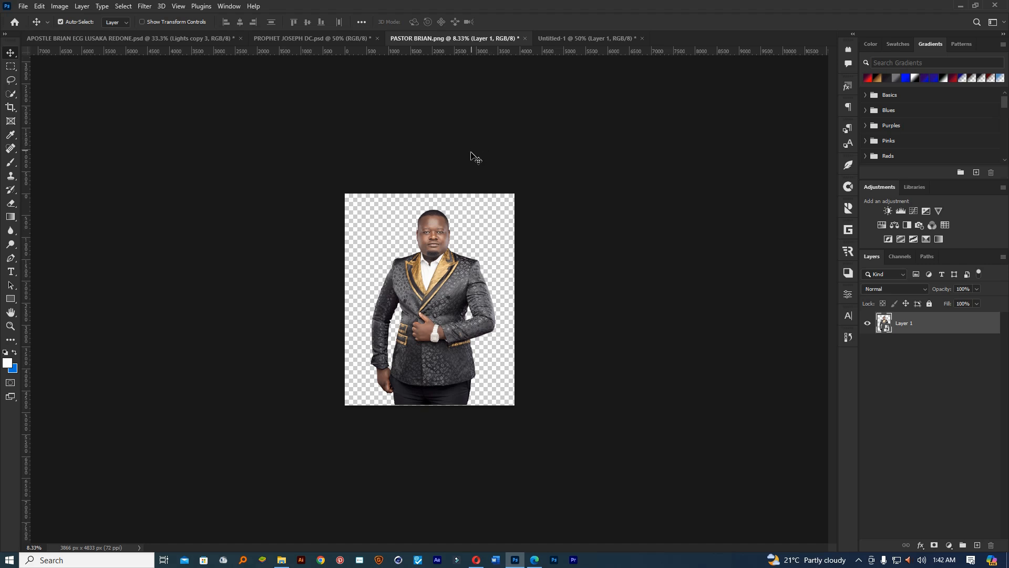
left_click(281, 559)
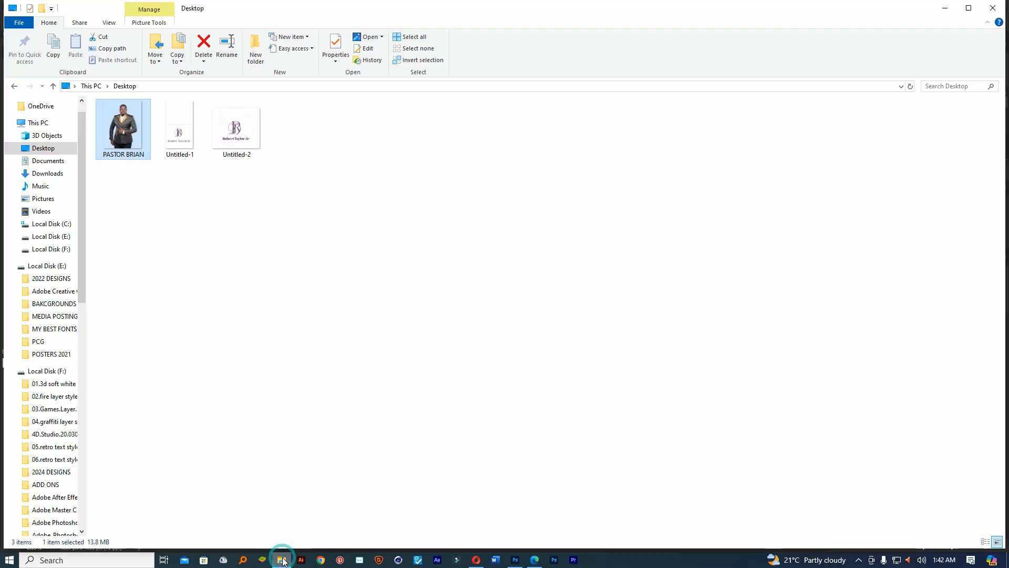
left_click(56, 173)
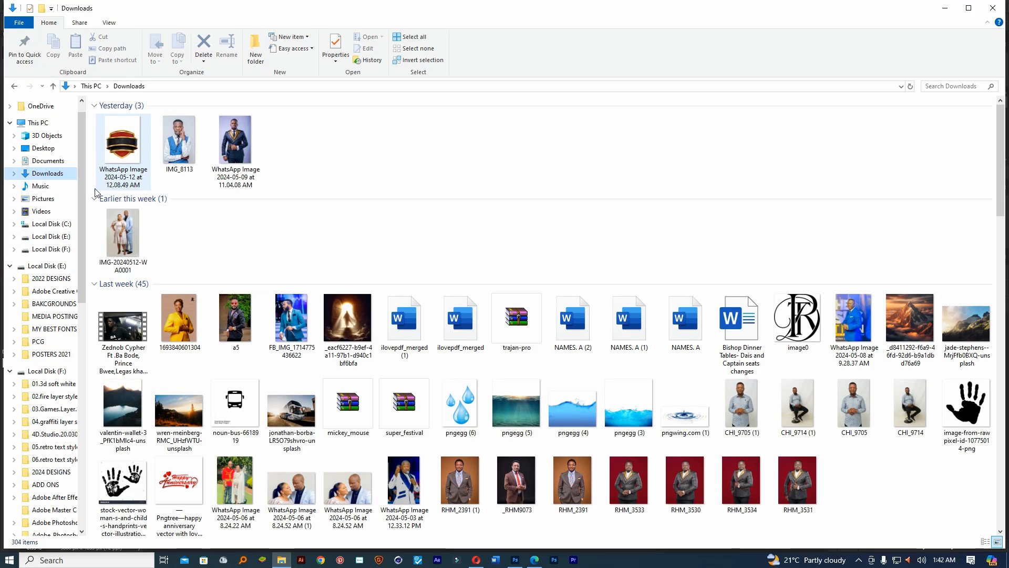
left_click(51, 266)
left_click(945, 8)
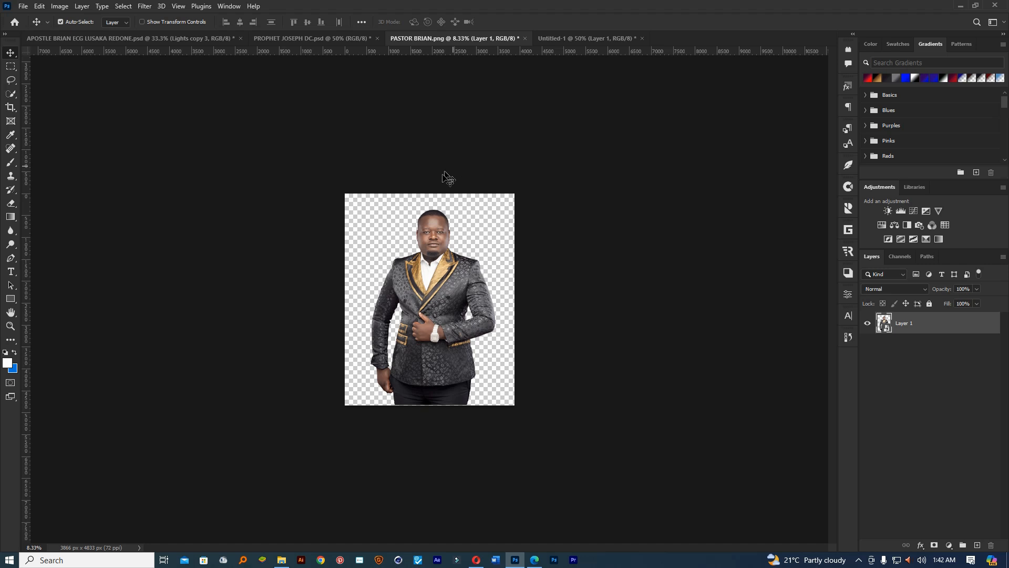
left_click(10, 326)
left_click(458, 255)
left_click(458, 255)
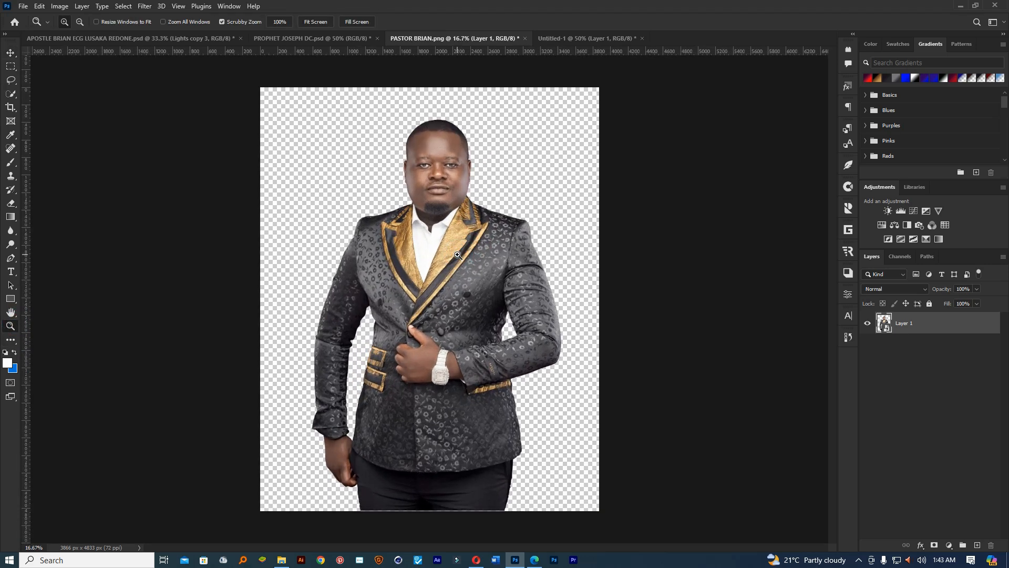